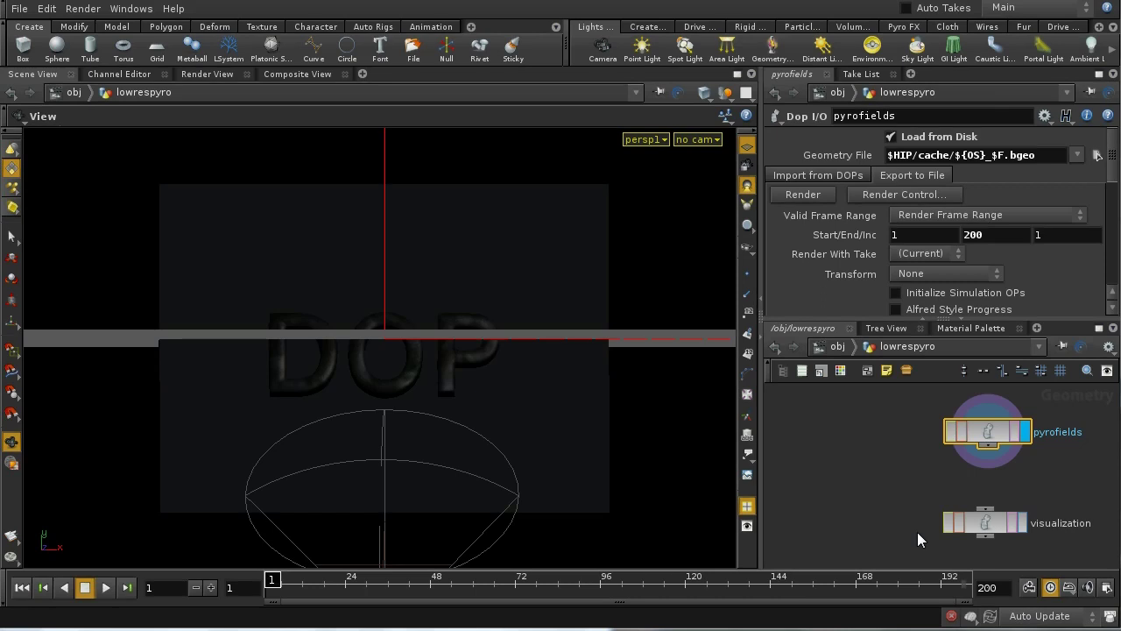
Step: Go up from /obj/lowrespyro to the /obj network level
click(837, 347)
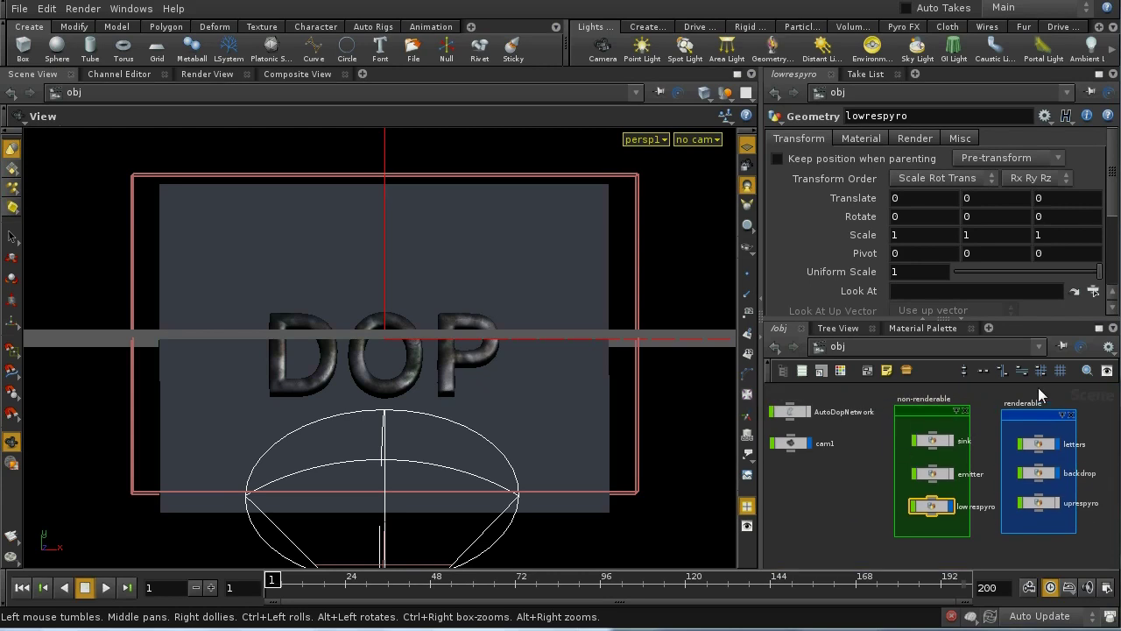
Step: Maximize the network pane to show the non-renderable, renderable and lights groups
click(1100, 327)
scroll(831, 446, up, 4)
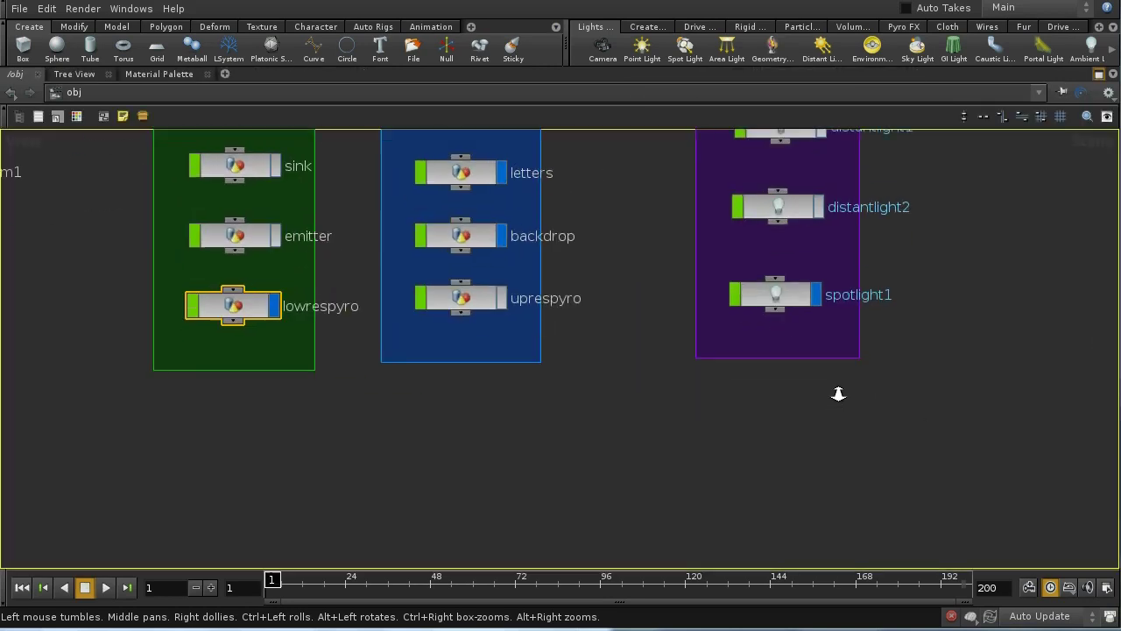
middle_drag(708, 411, 724, 508)
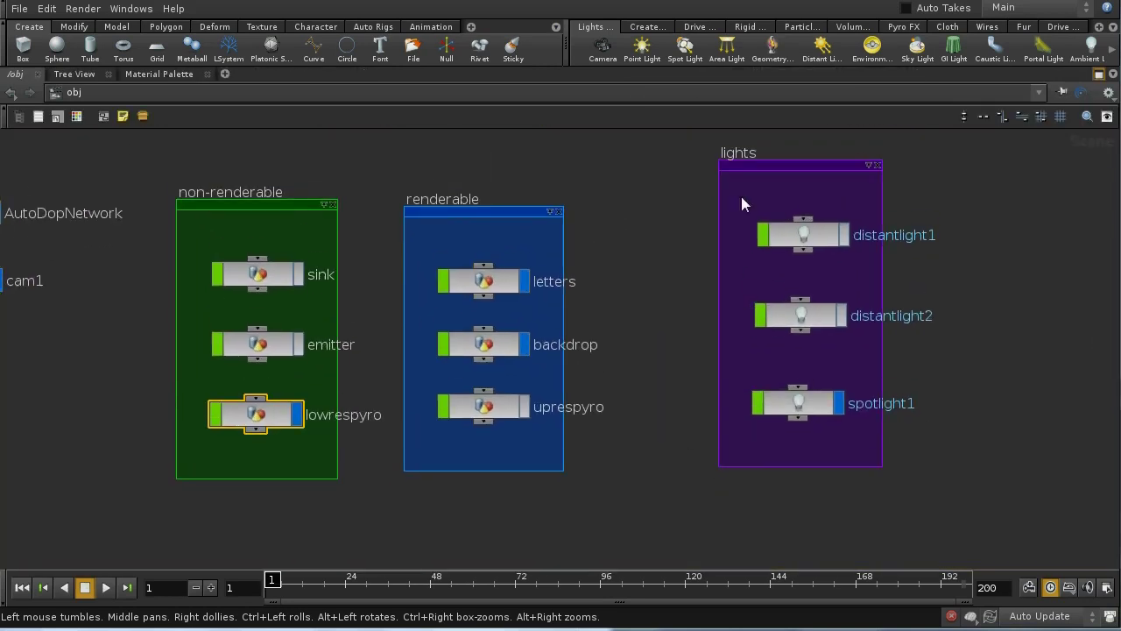
middle_drag(660, 288, 780, 292)
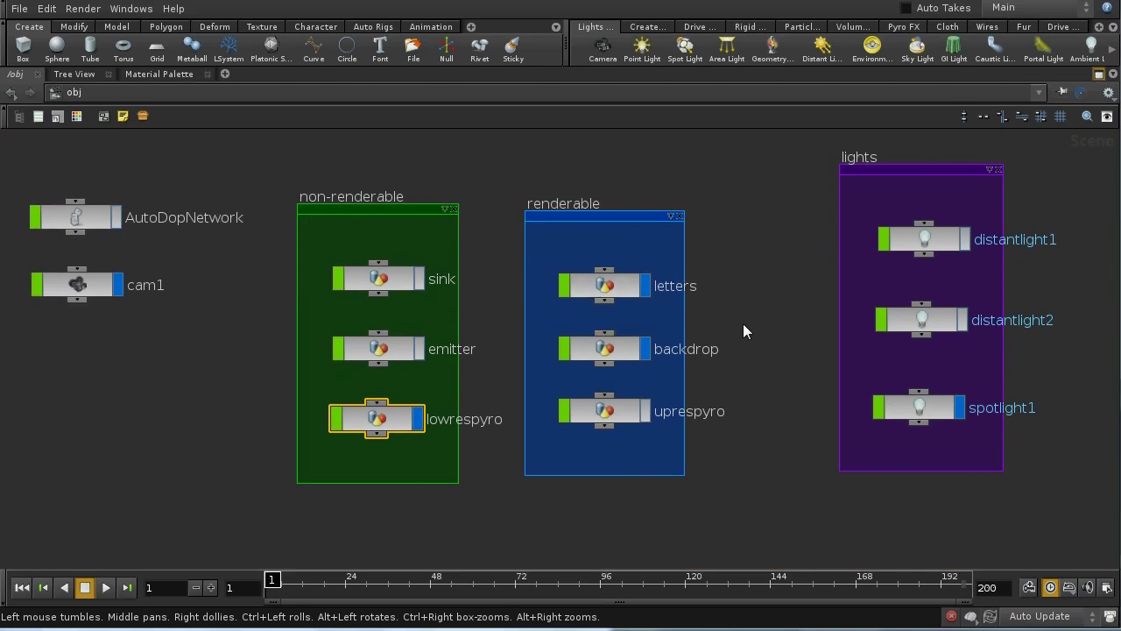
Step: Look inside the letters object (file1, xform1, dopimport1), then return to obj level
click(604, 286)
key(i)
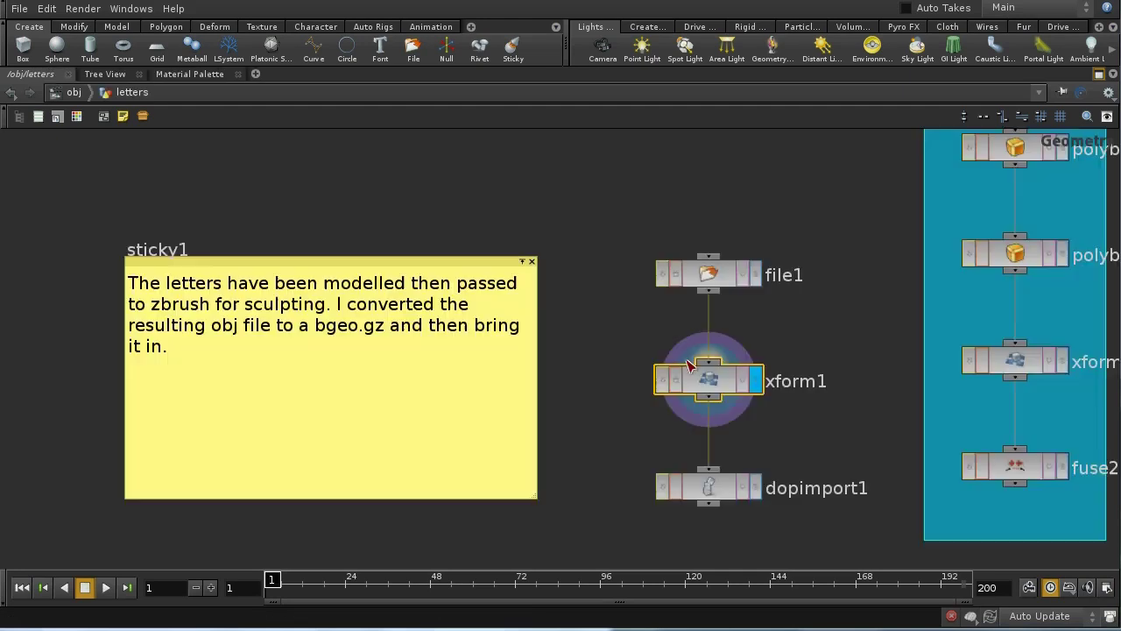
middle_drag(596, 397, 513, 327)
middle_drag(675, 227, 680, 295)
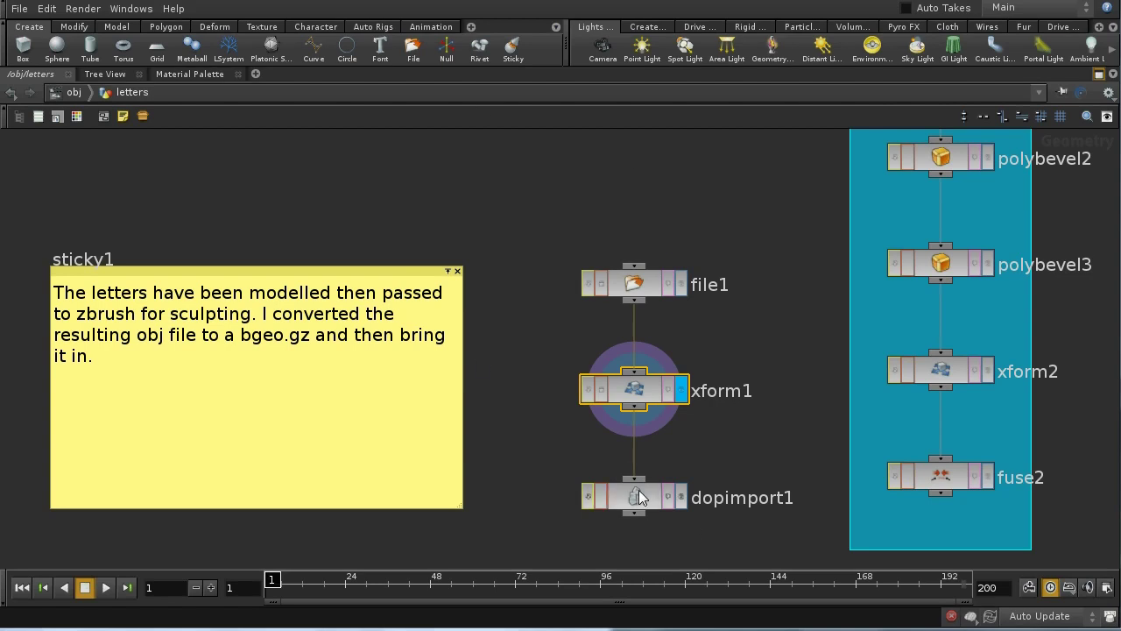
click(751, 27)
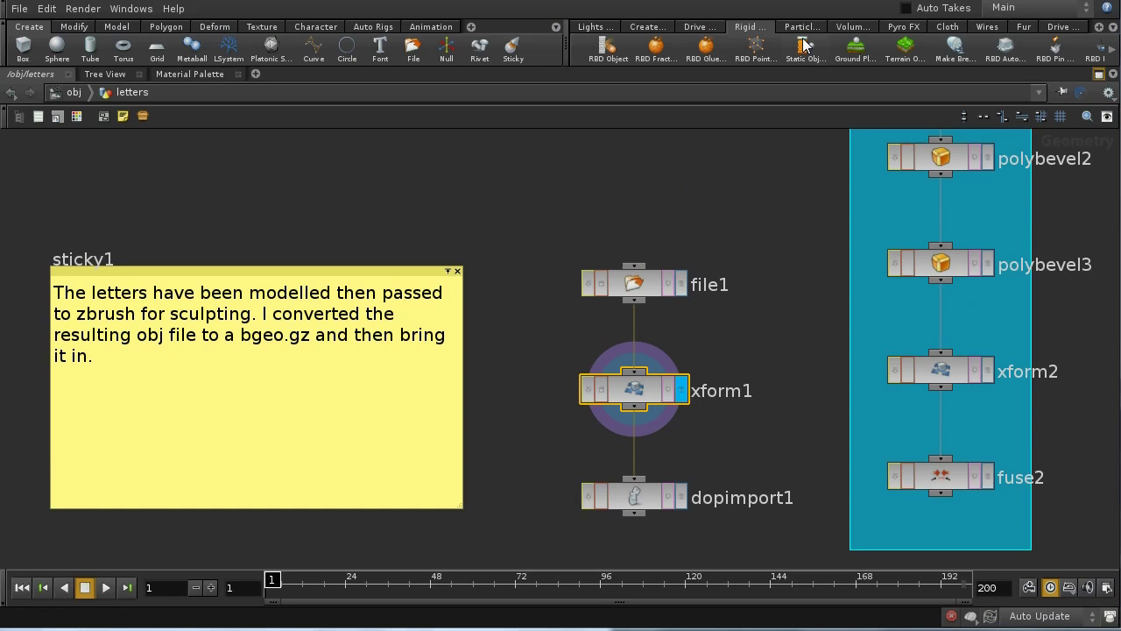
click(87, 93)
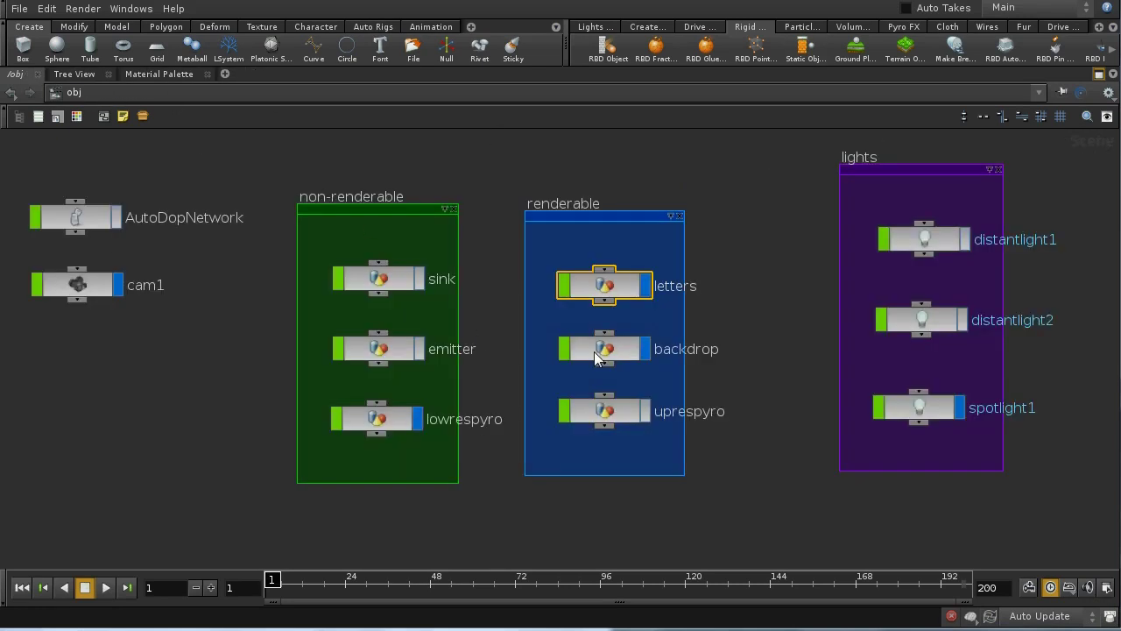
Step: Restore the full layout and select the backdrop object to view its /shop/clay material
click(1098, 74)
click(987, 475)
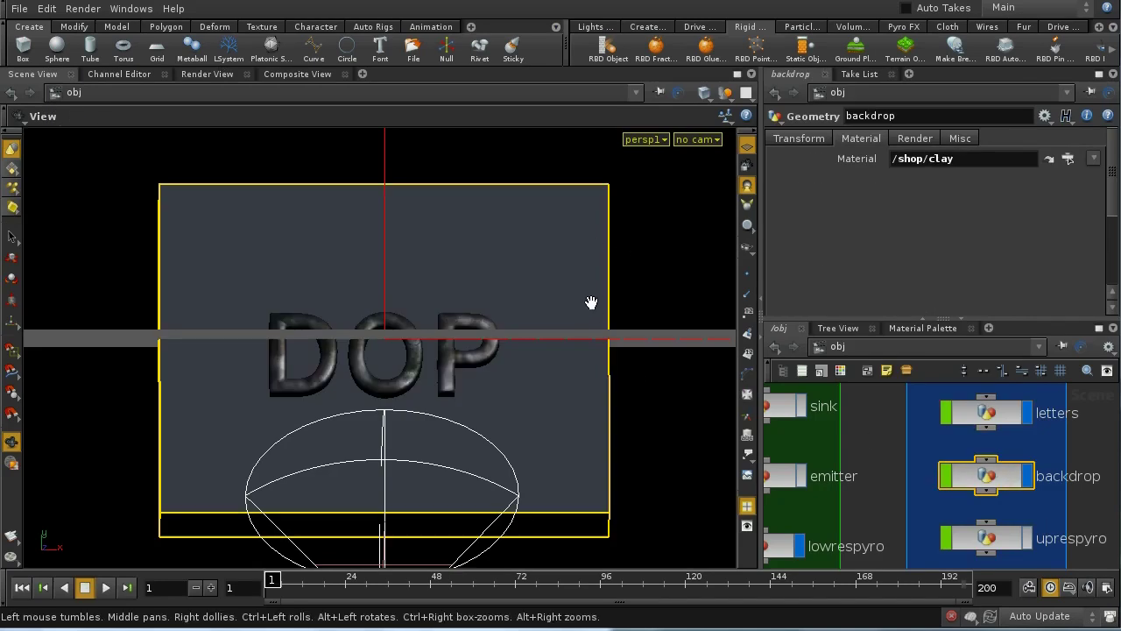
mouse_move(615, 268)
mouse_down()
mouse_move(517, 288)
mouse_move(603, 268)
mouse_move(616, 277)
mouse_up()
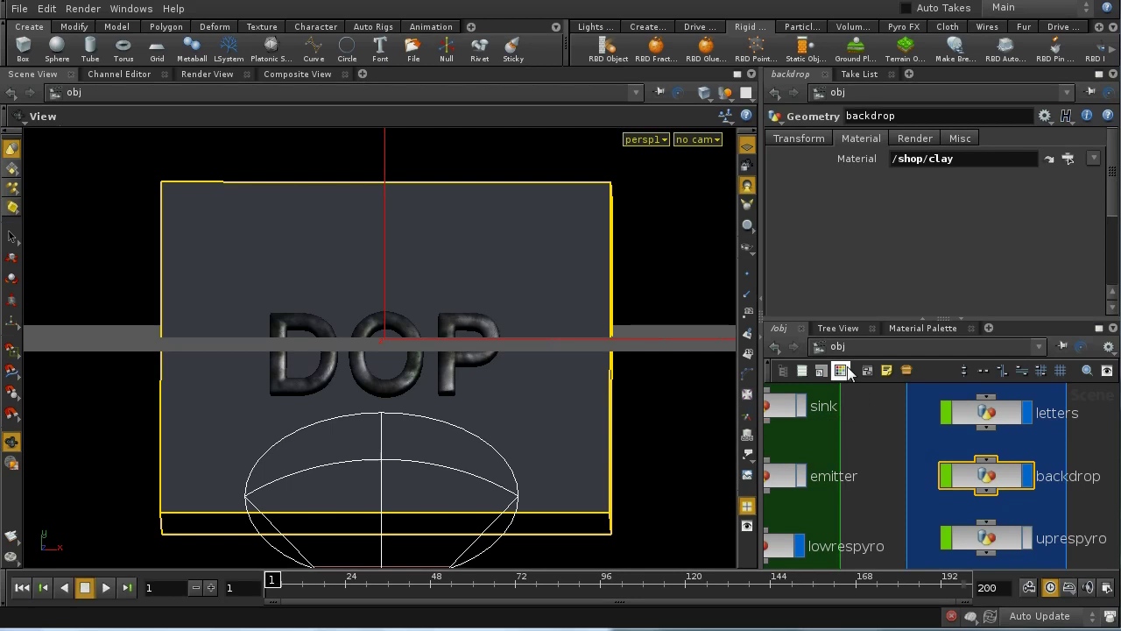
middle_drag(874, 489, 1019, 487)
scroll(806, 458, down, 5)
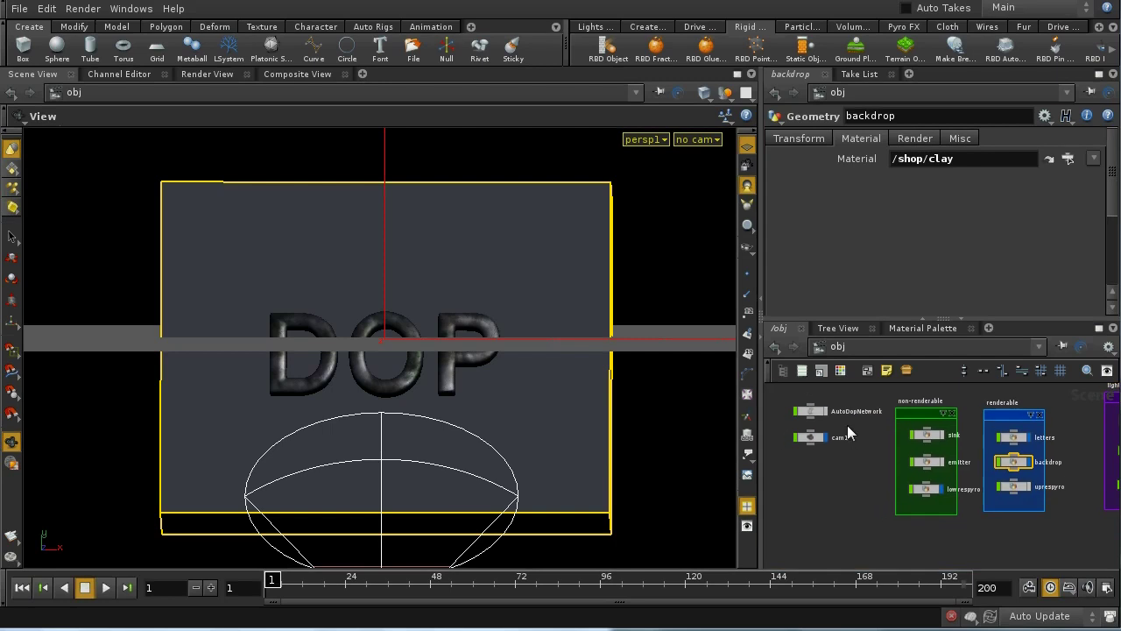
Step: Dive into AutoDopNetwork full-window to see static_geometry, staticsolver1 and the pyrosolver1 chain
double_click(819, 415)
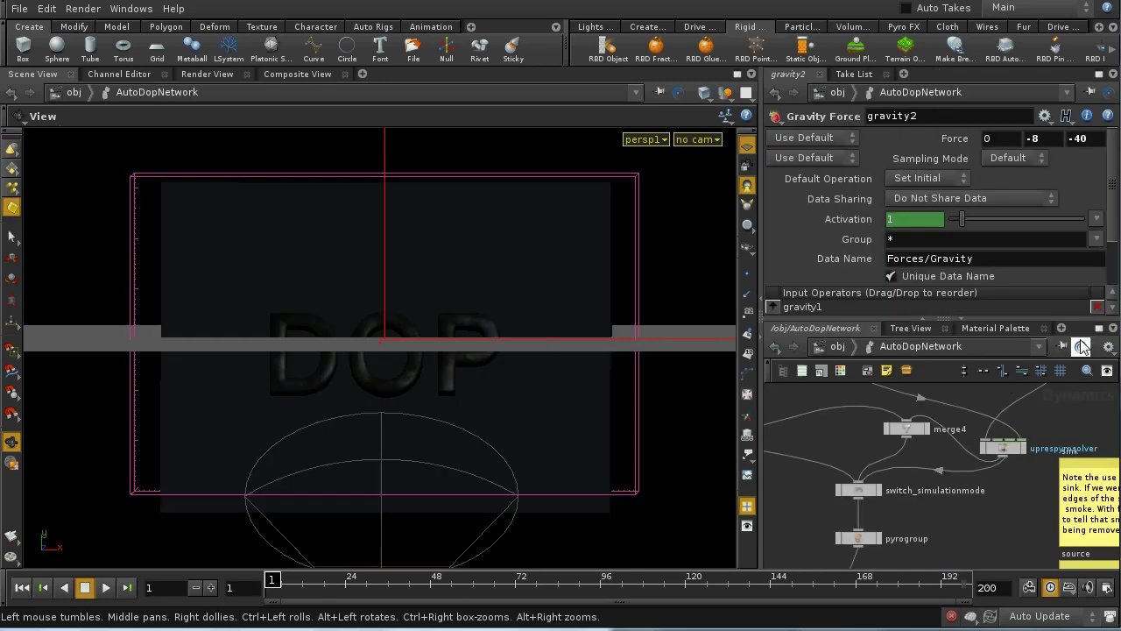
key(ctrl+b)
middle_drag(675, 512, 1102, 401)
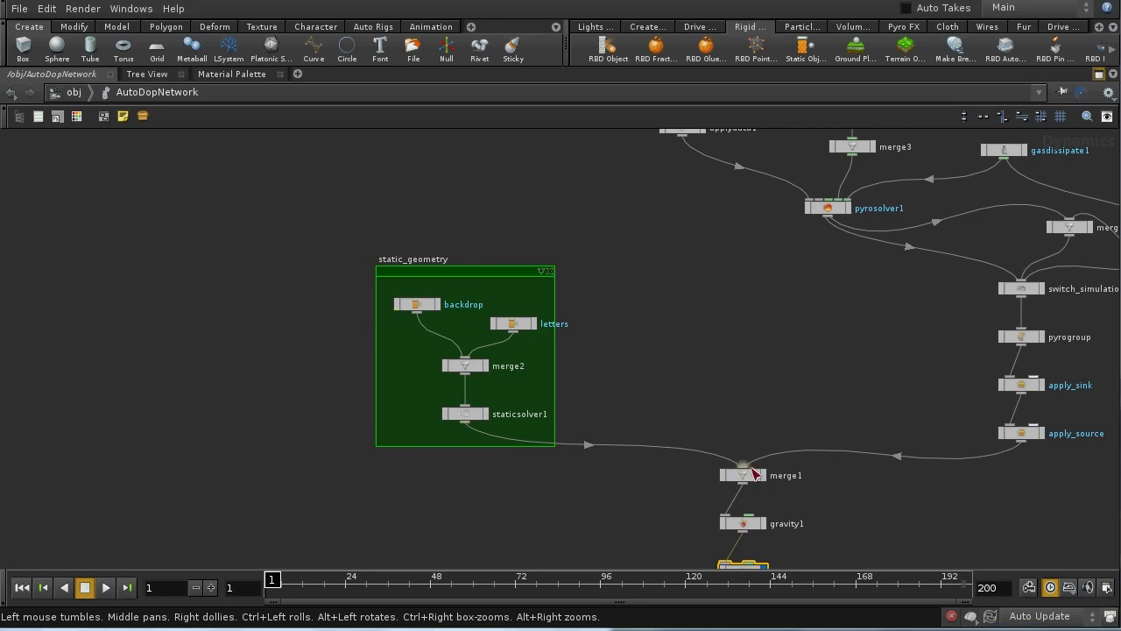
middle_drag(735, 480, 619, 447)
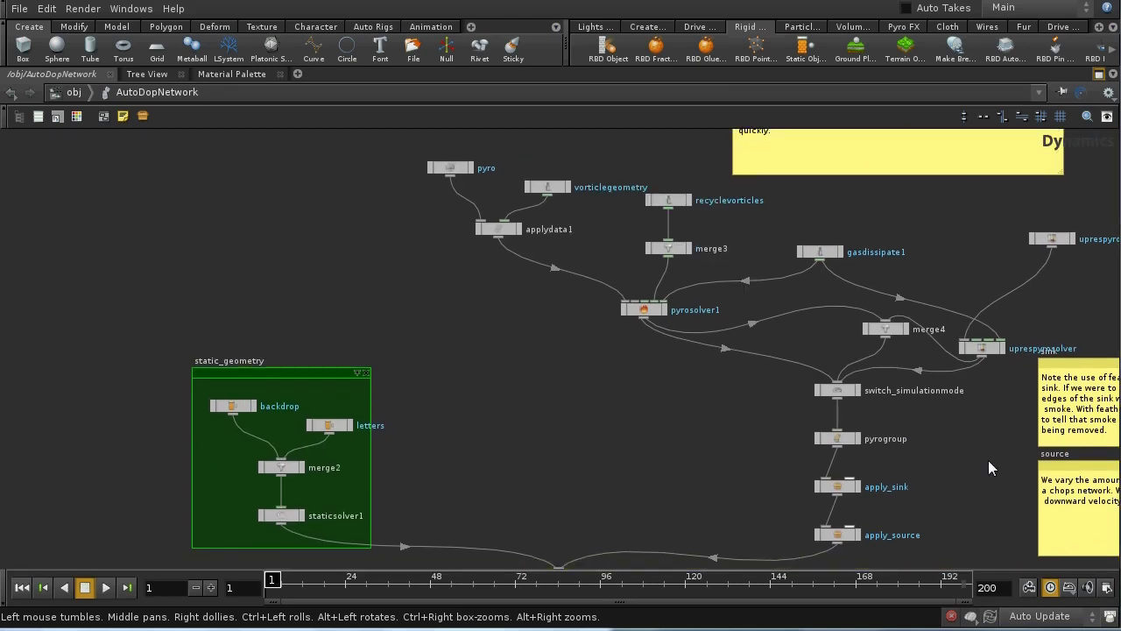
Step: Return to /obj and restore the full layout with the 3D view
click(87, 96)
scroll(598, 365, up, 3)
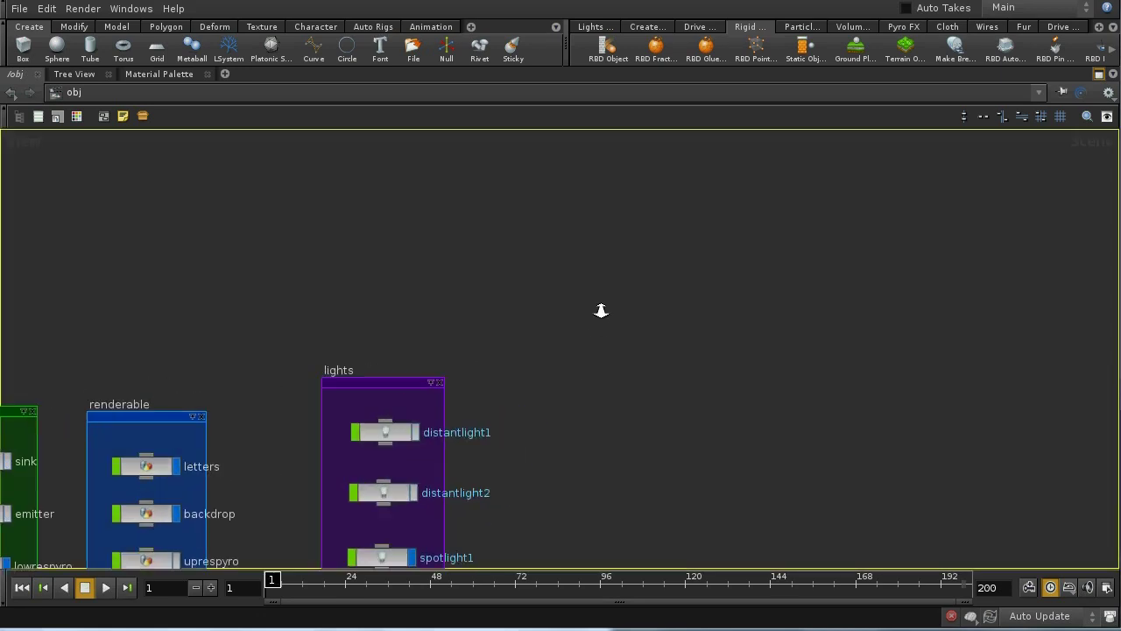
middle_drag(572, 351, 820, 254)
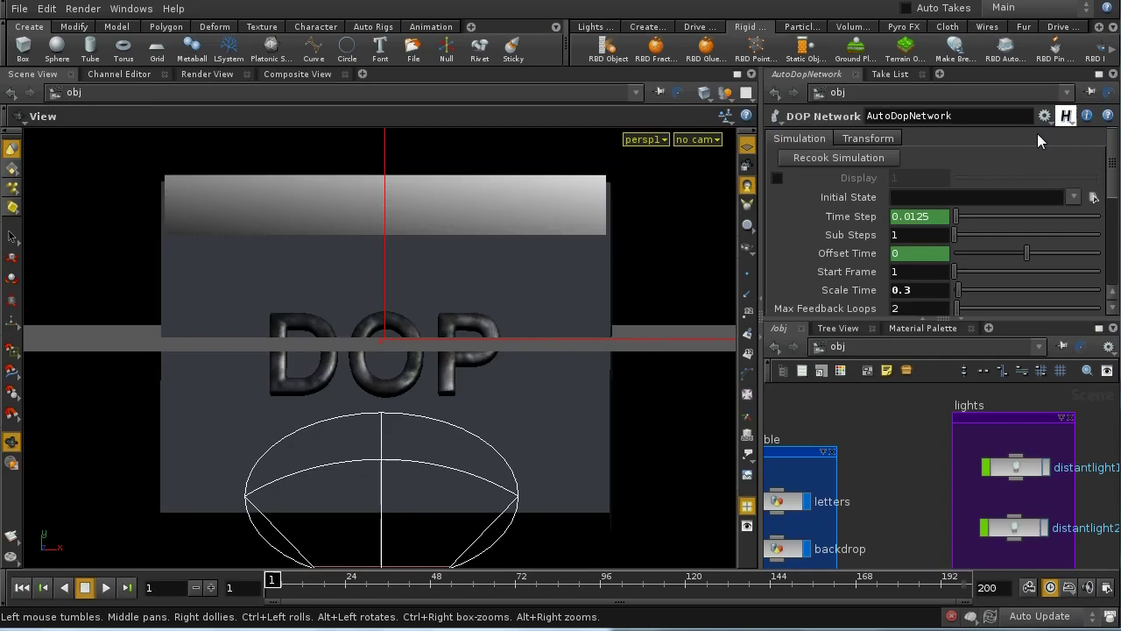
click(1099, 74)
Step: Turn off the emitter node's display flag to hide its glowing slab
drag(666, 263, 496, 265)
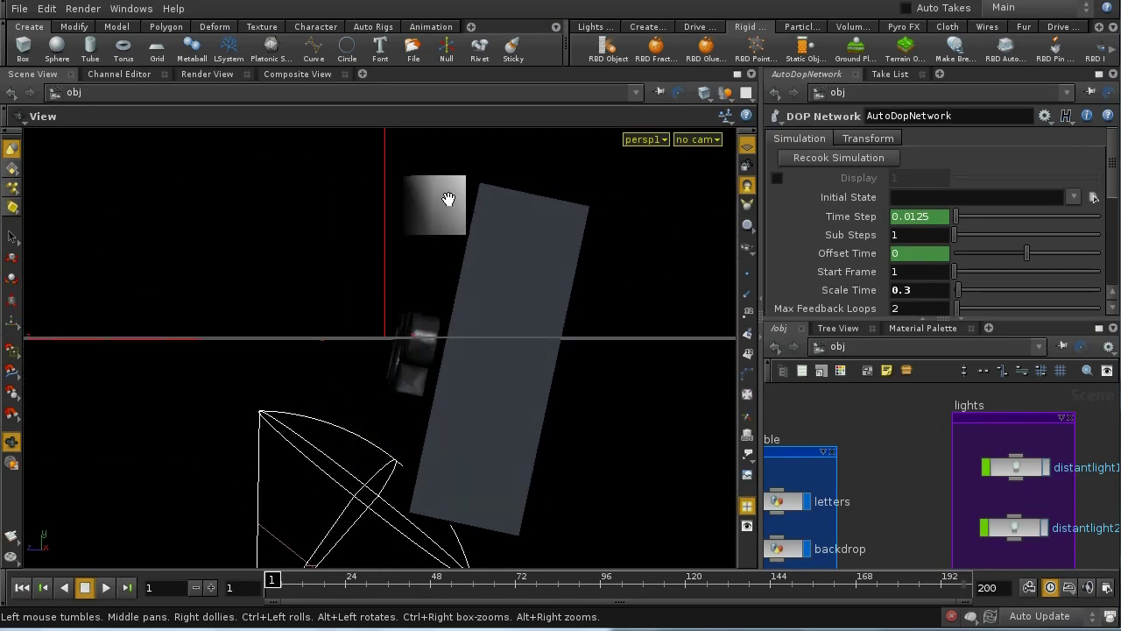
drag(445, 205, 534, 211)
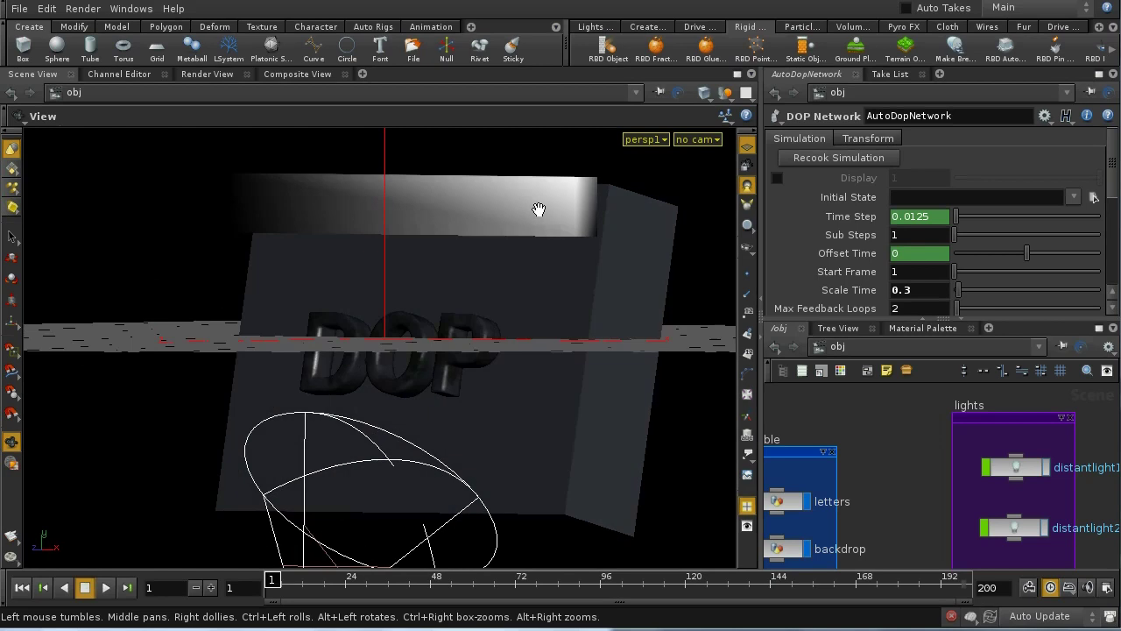
middle_drag(911, 534, 963, 452)
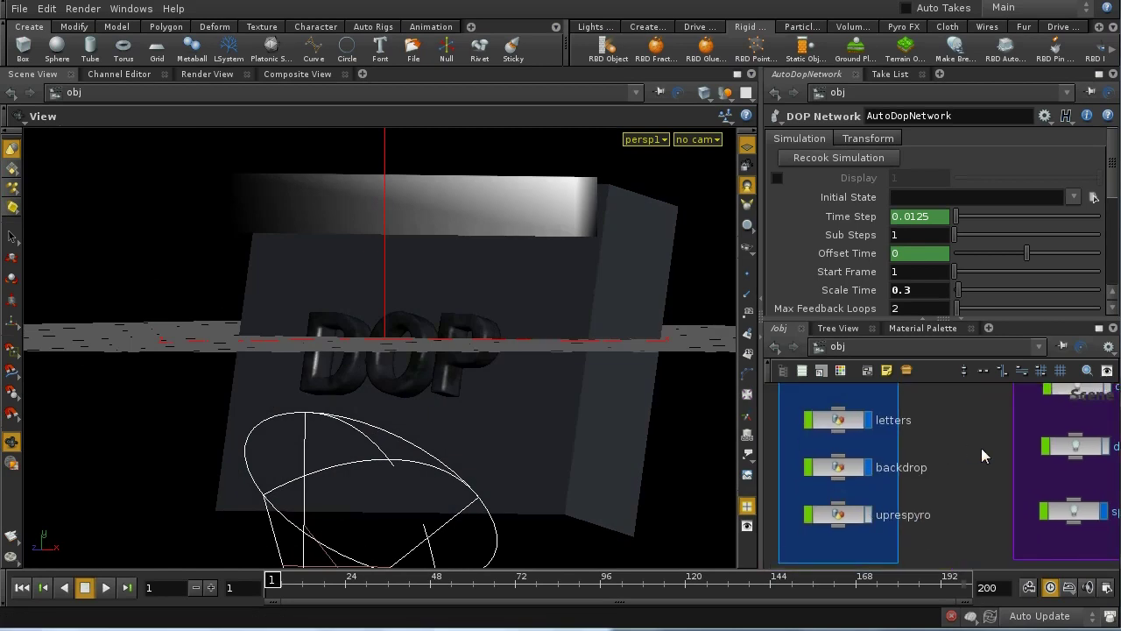
middle_drag(978, 453, 1108, 448)
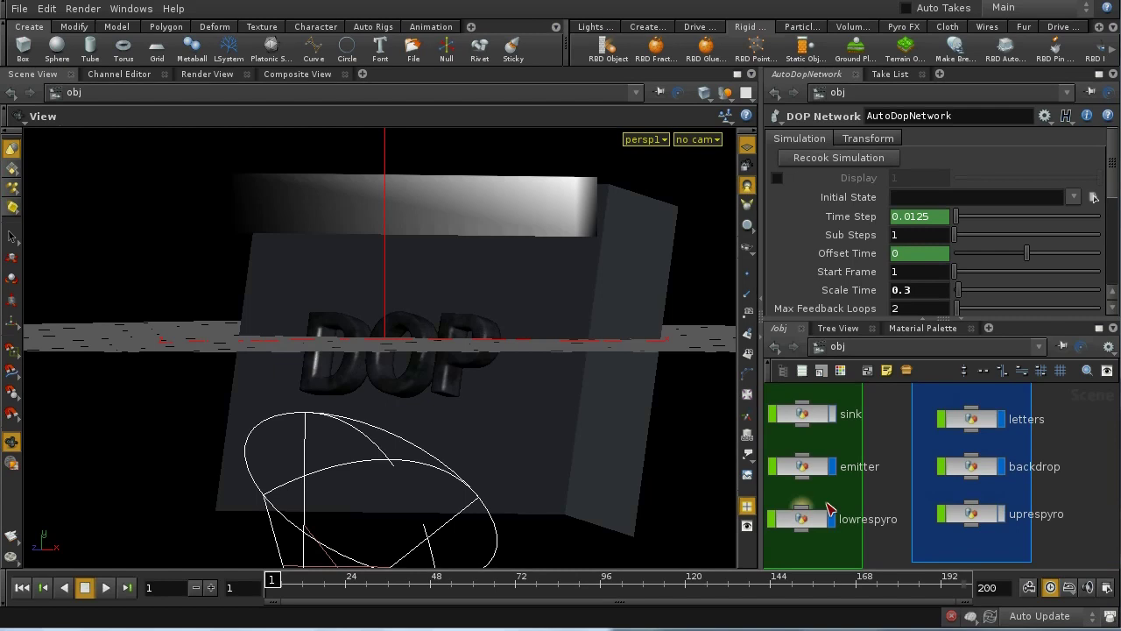
click(832, 466)
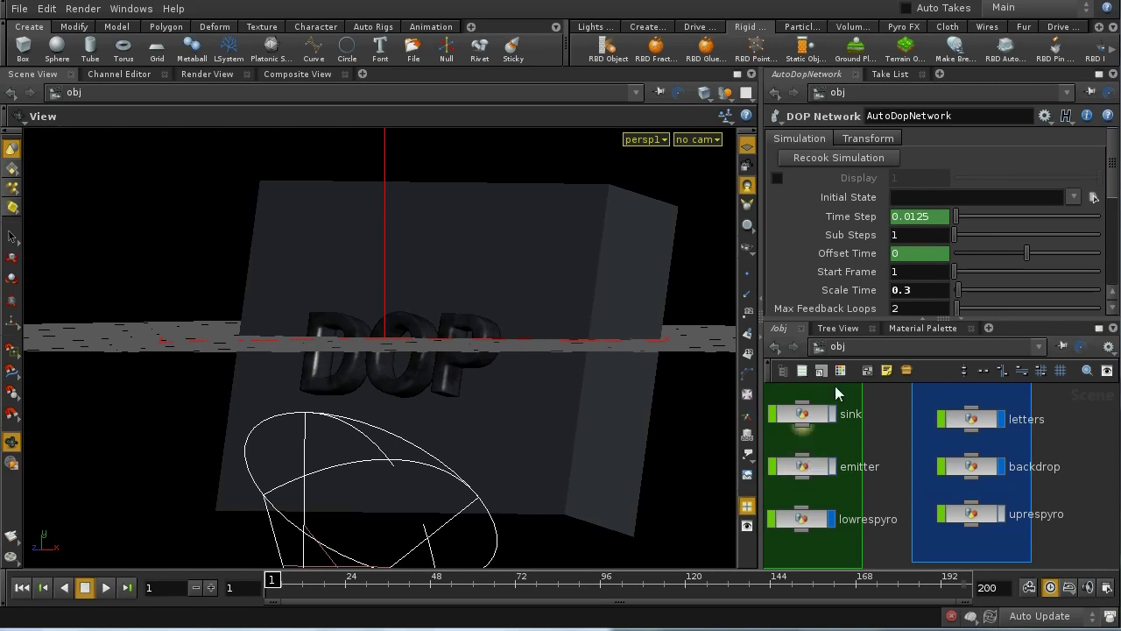
Step: Switch to the Volume shelf and select apply_source inside AutoDopNetwork
click(854, 27)
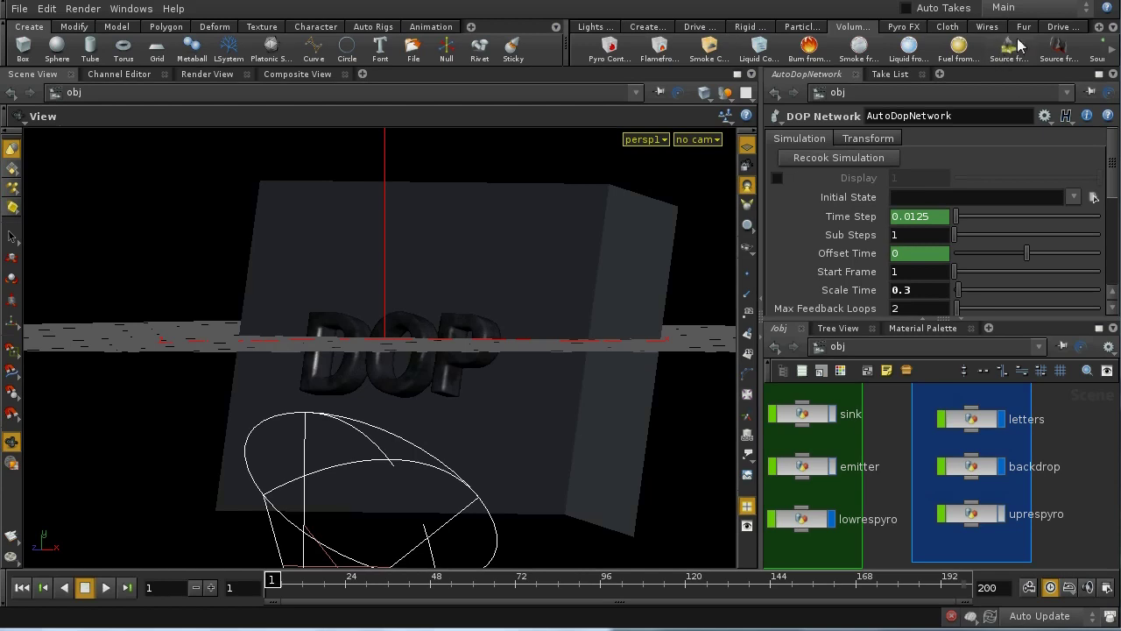
middle_drag(818, 429, 957, 457)
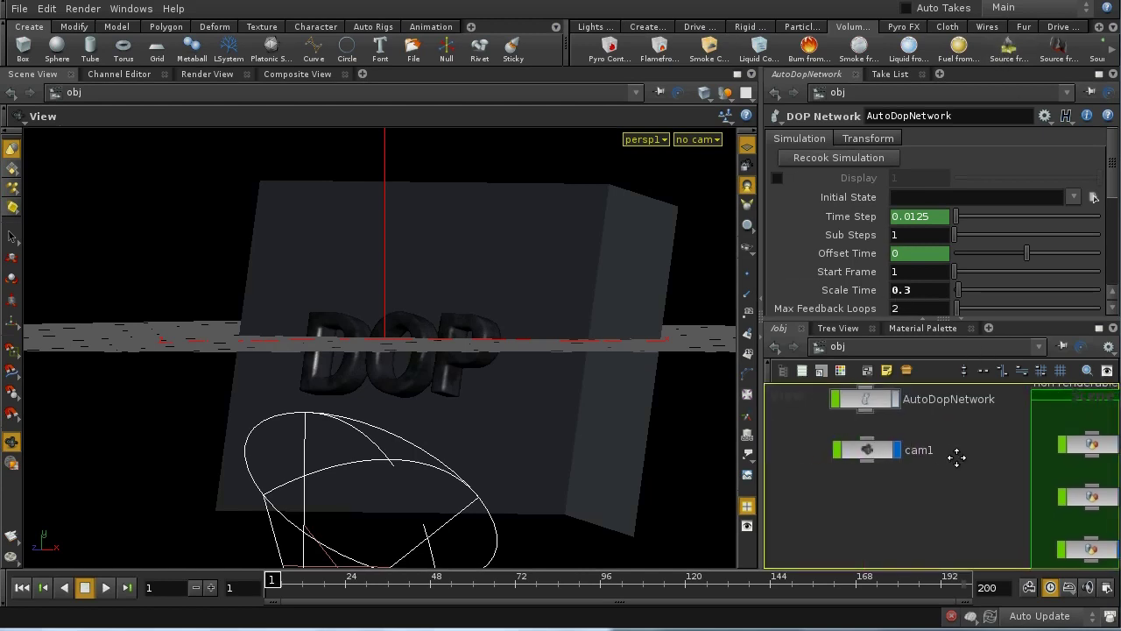
double_click(875, 403)
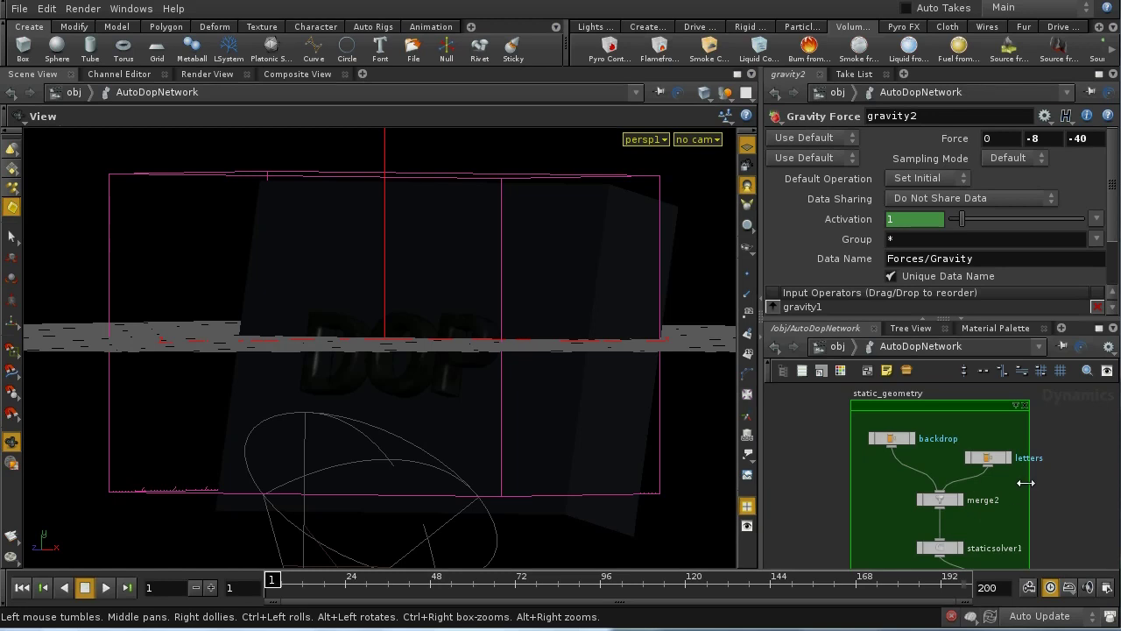
middle_drag(1026, 482, 810, 492)
middle_drag(1013, 543, 1058, 456)
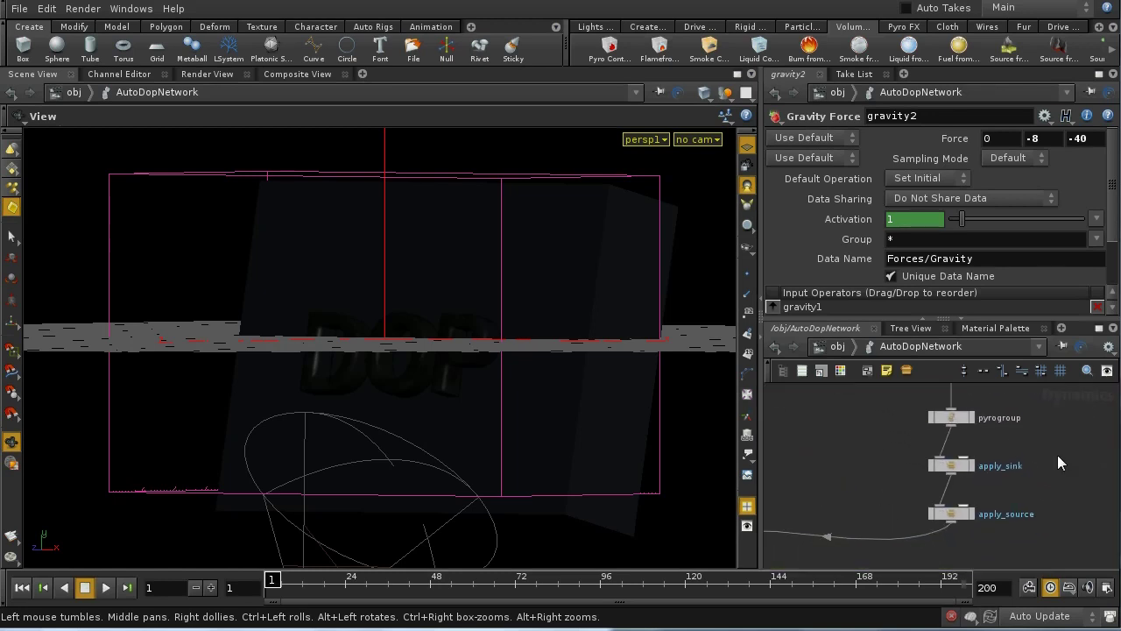
click(951, 514)
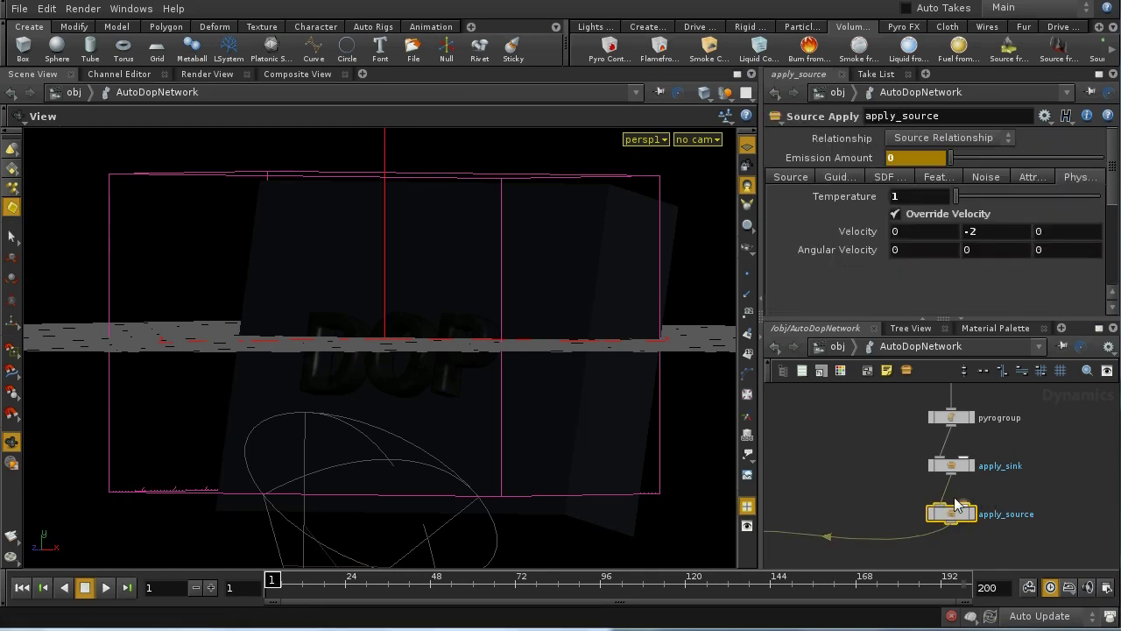
Step: Review apply_source's source and guide settings and step forward to frame 2
click(790, 177)
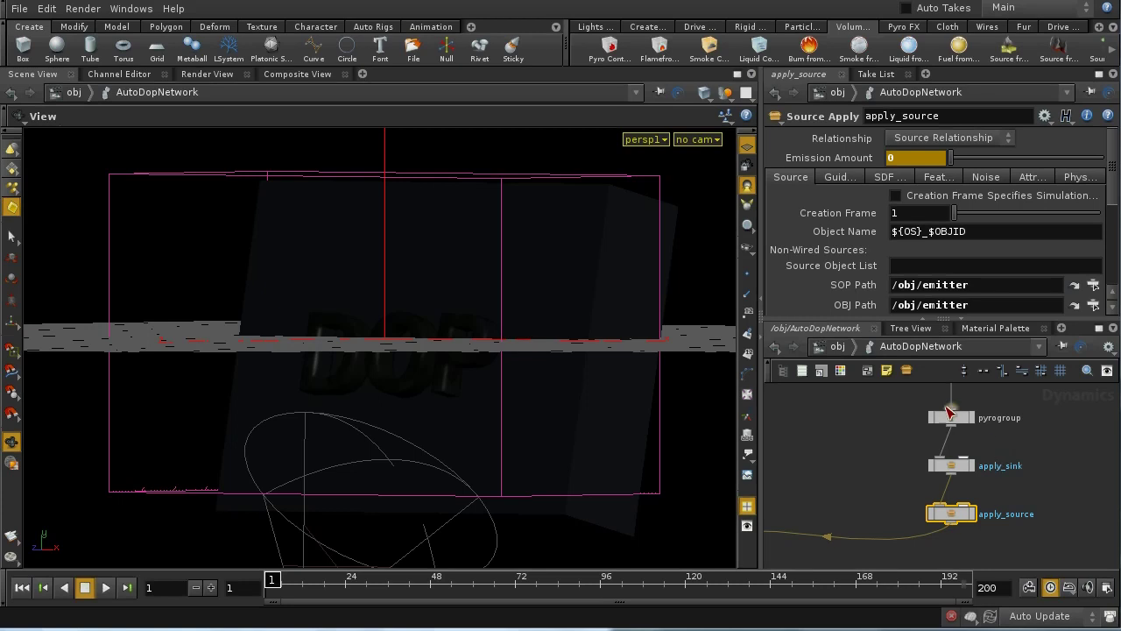
click(839, 177)
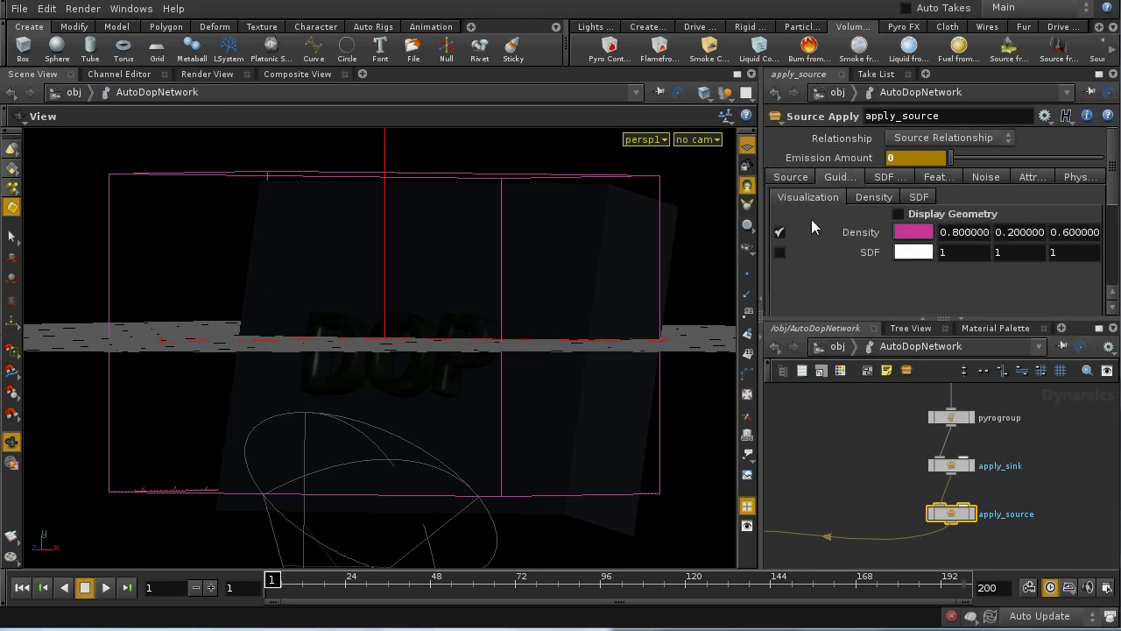
click(210, 587)
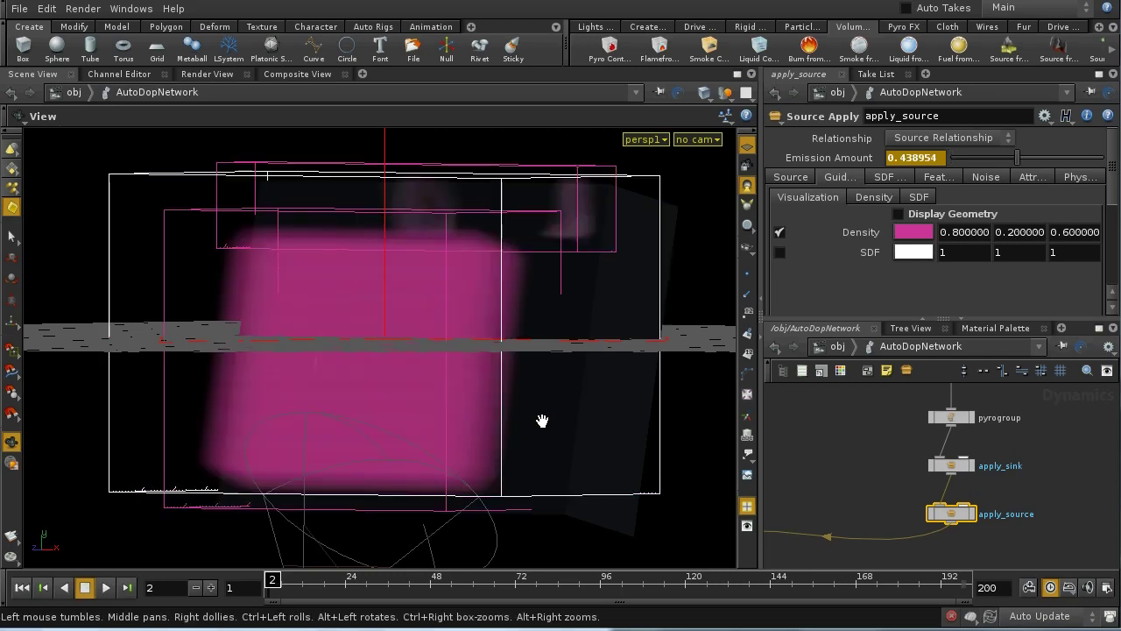
drag(542, 424, 452, 423)
right_drag(452, 417, 450, 352)
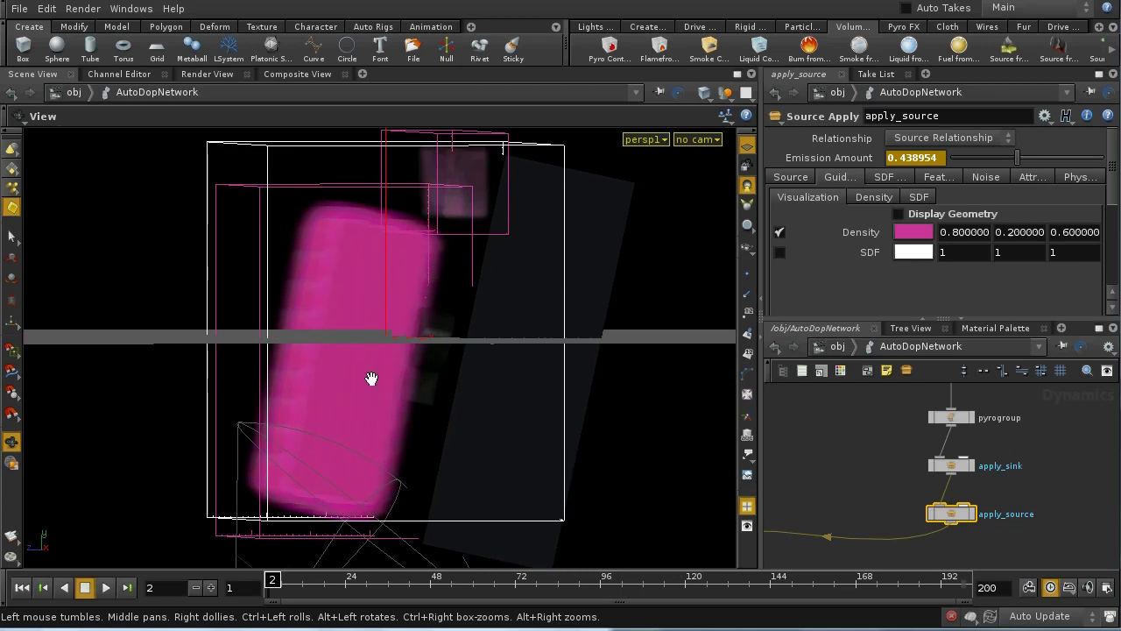
Step: Uncheck the Density guide on apply_sink's Guides > Visualization tab
click(961, 467)
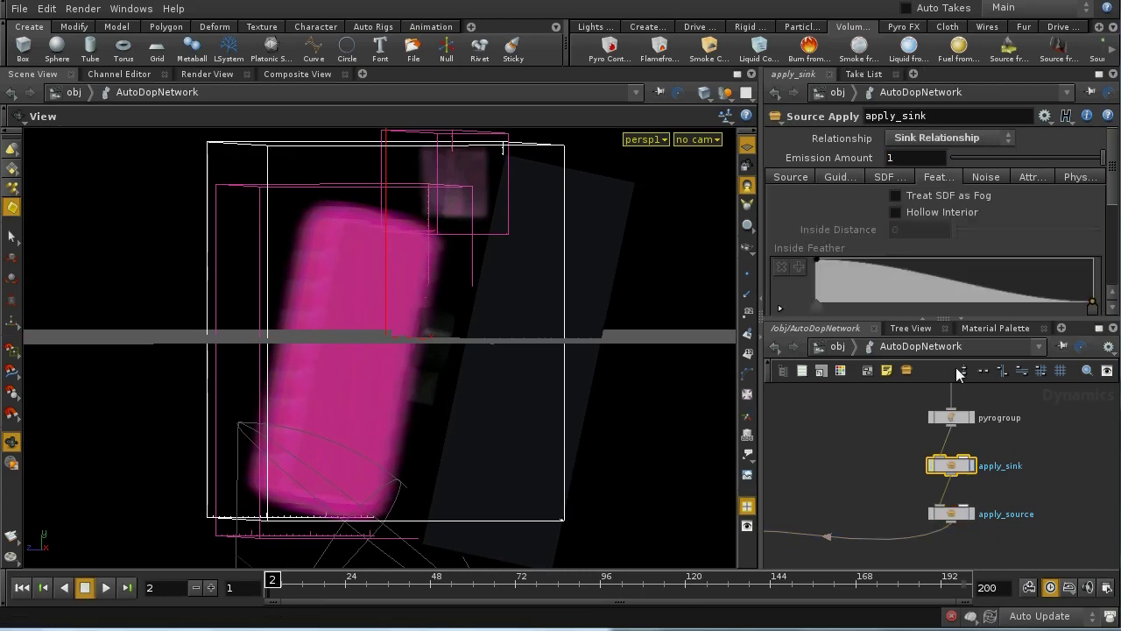
click(794, 179)
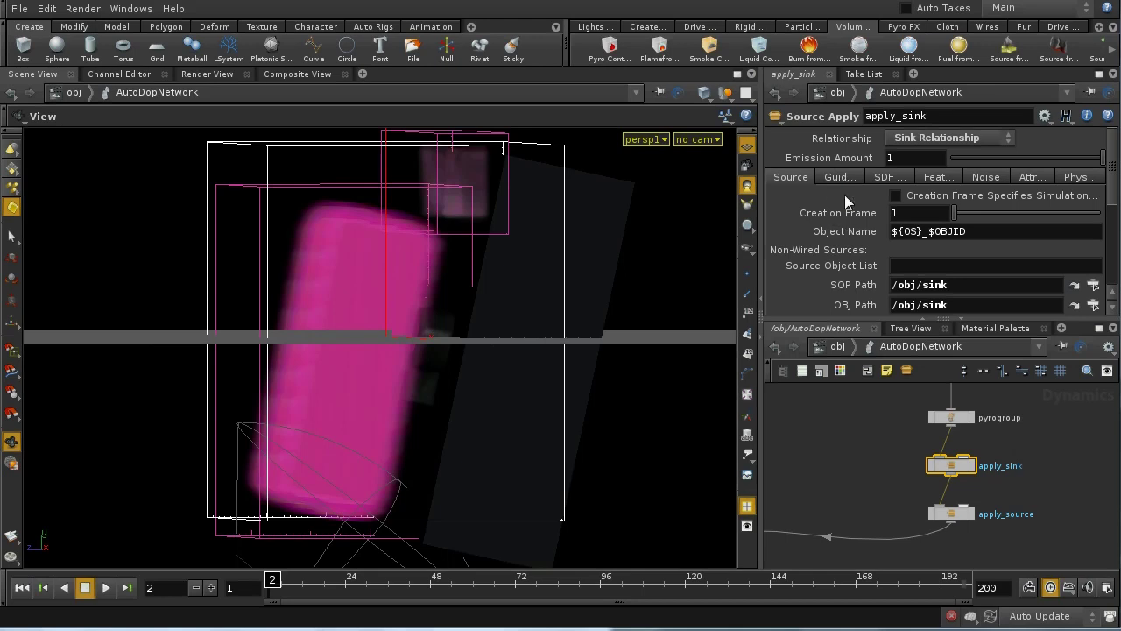
click(839, 177)
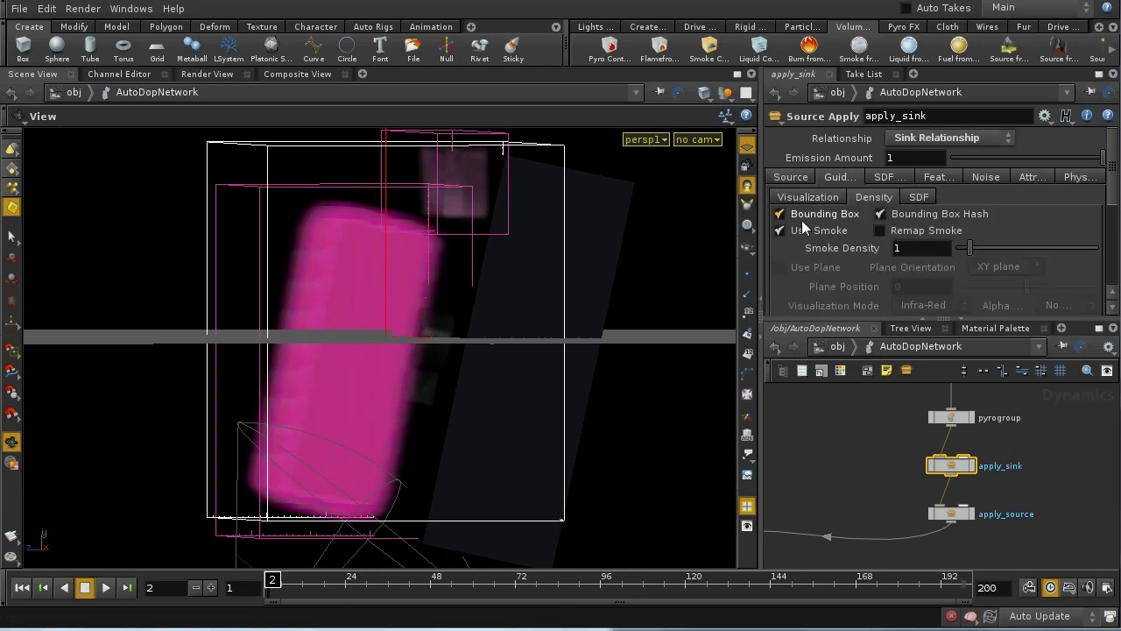
click(833, 196)
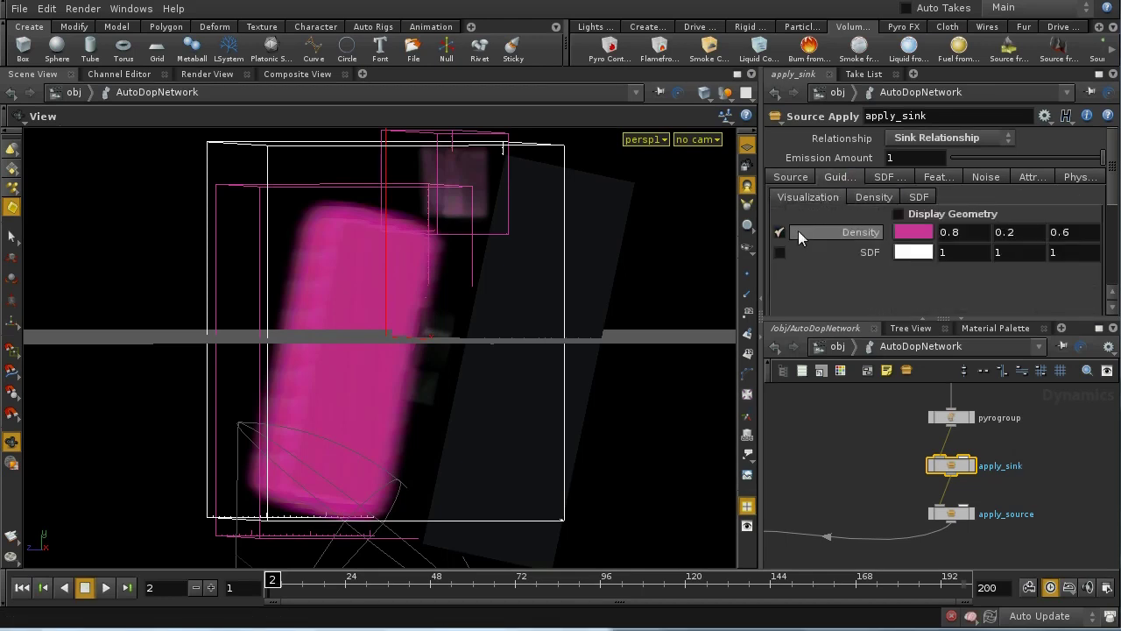
click(780, 232)
Step: Orbit to a three-quarter view of the container and reselect apply_source
drag(494, 326, 514, 415)
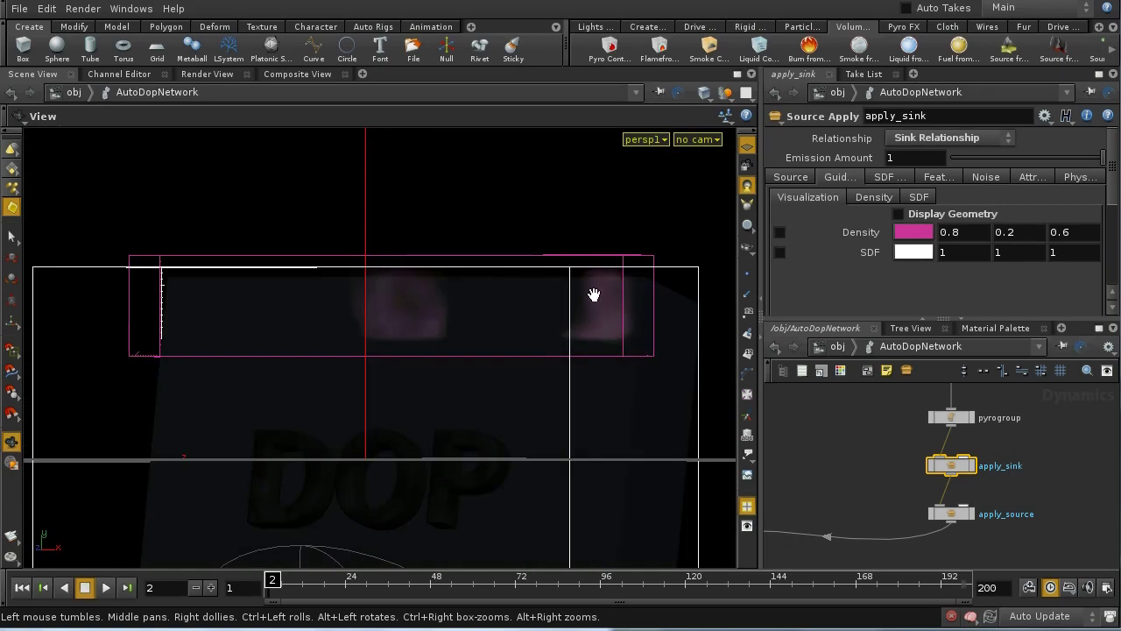
drag(607, 353, 522, 393)
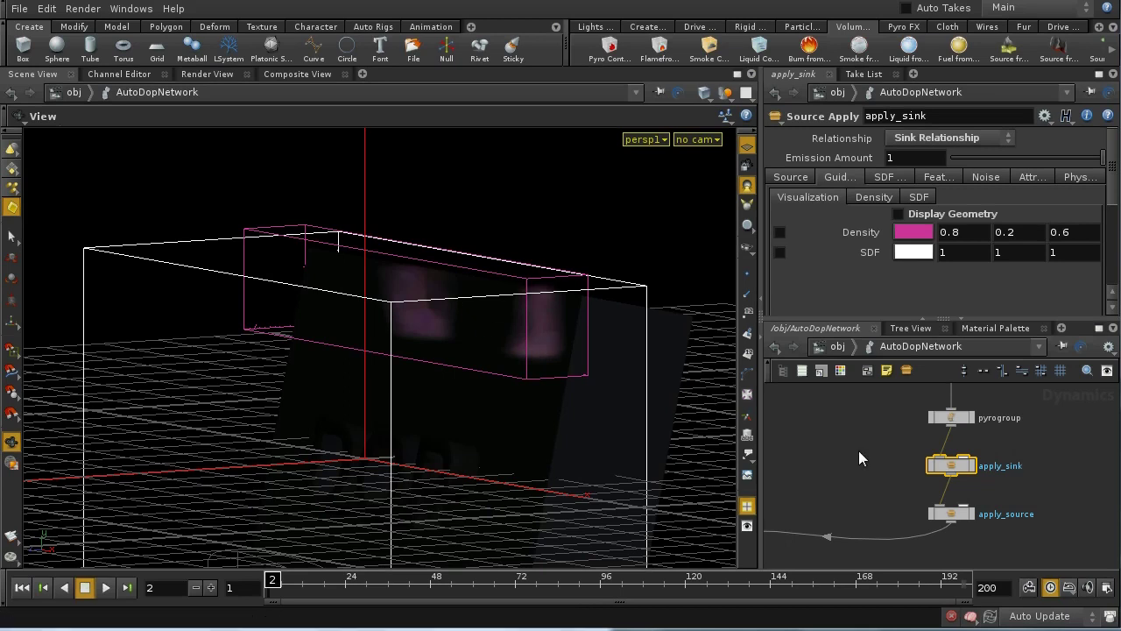
click(952, 519)
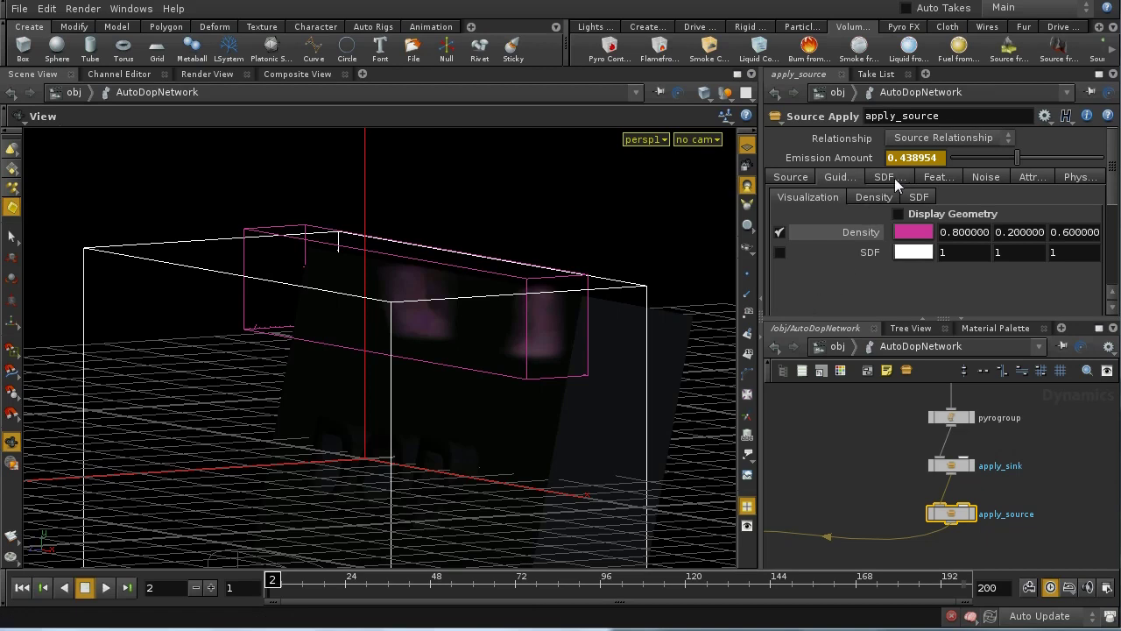
Step: Set apply_source's Noise Amount to 2 after trying values interactively
click(986, 177)
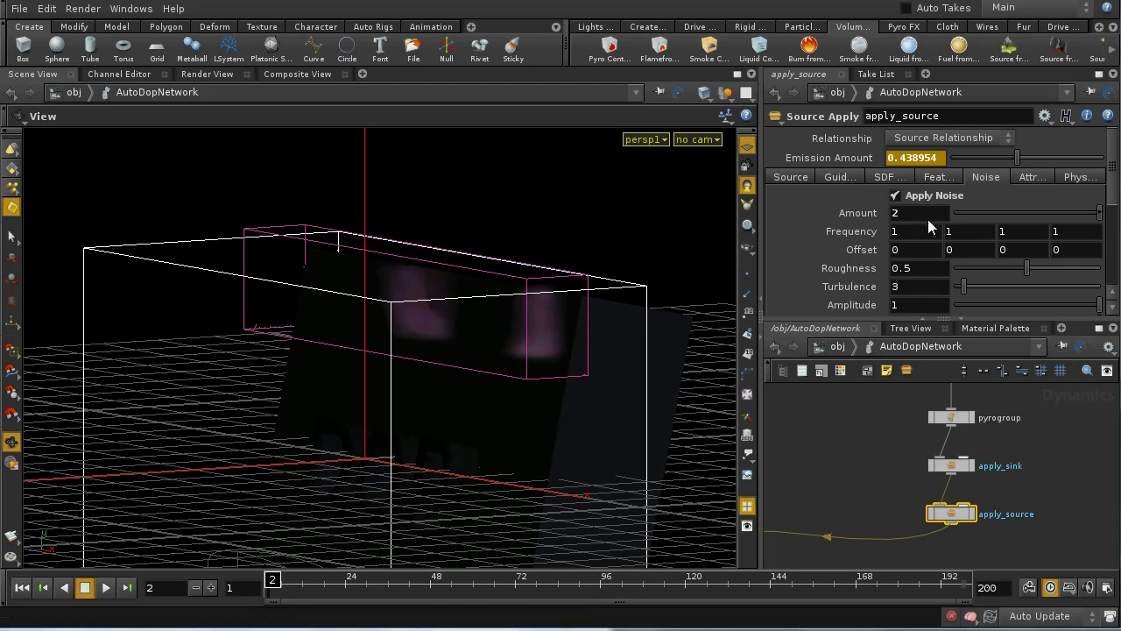
middle_drag(923, 216, 823, 223)
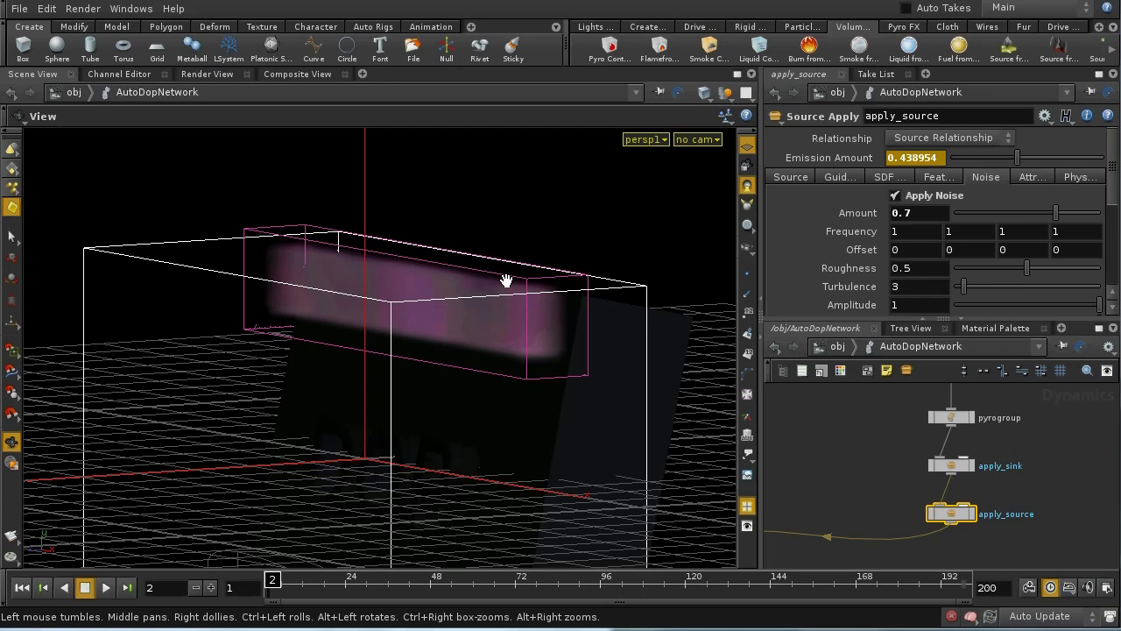
drag(505, 283, 420, 280)
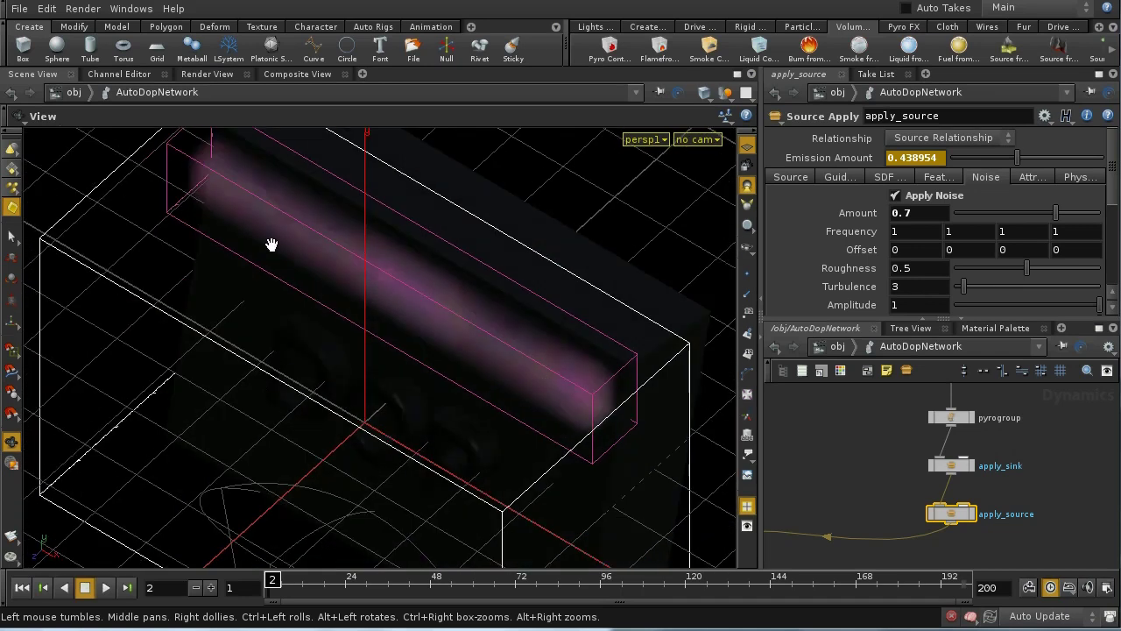
drag(618, 353, 650, 243)
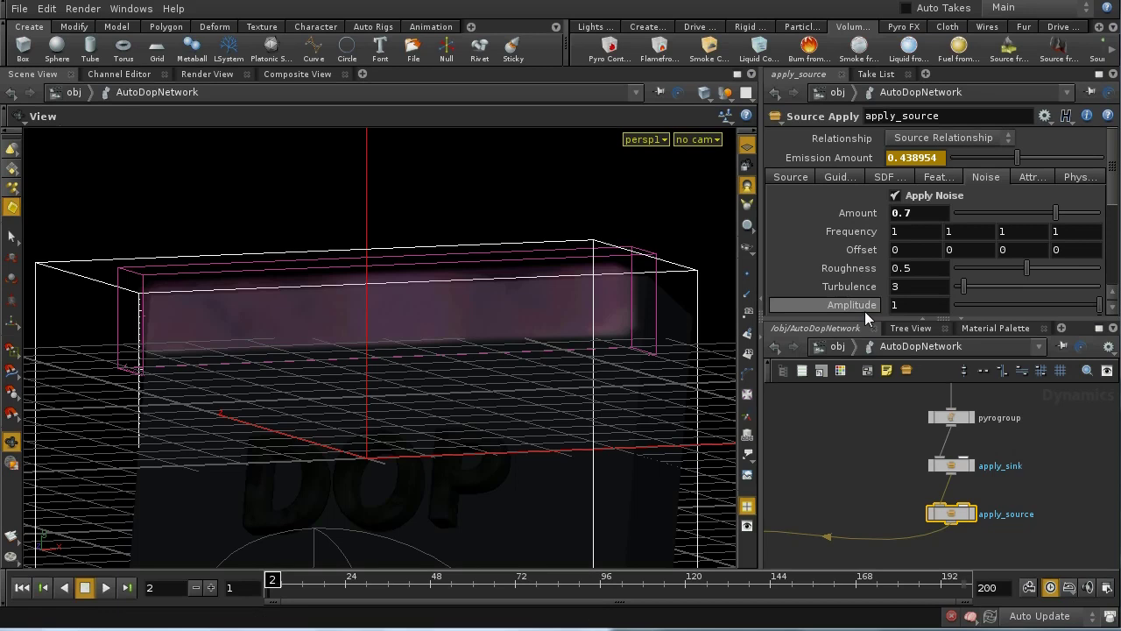
double_click(921, 212)
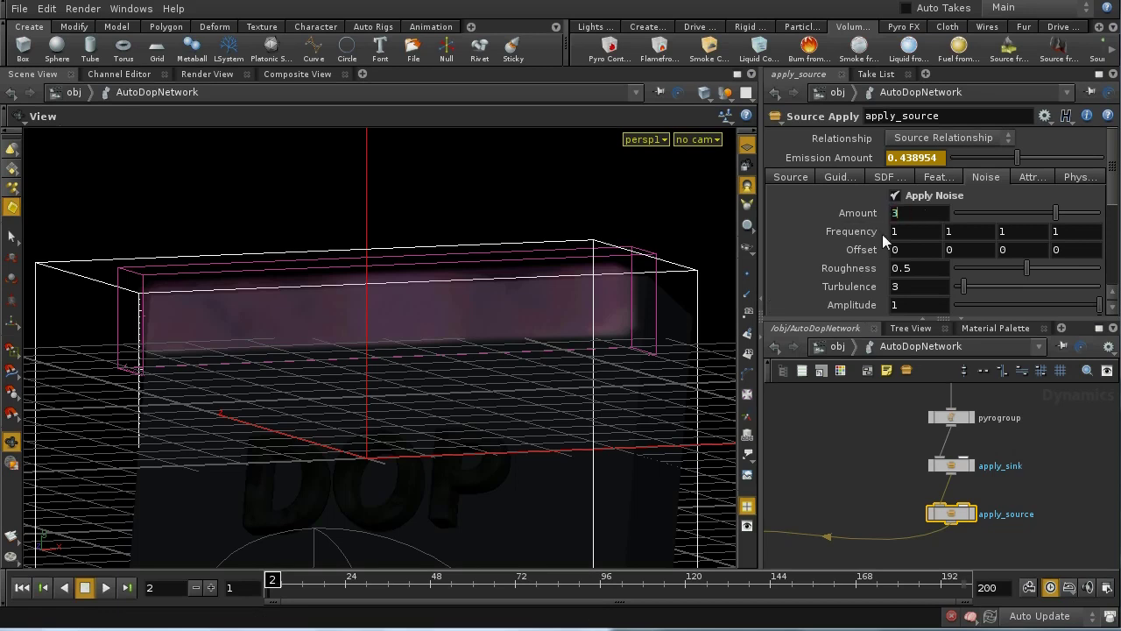
text(2)
key(Return)
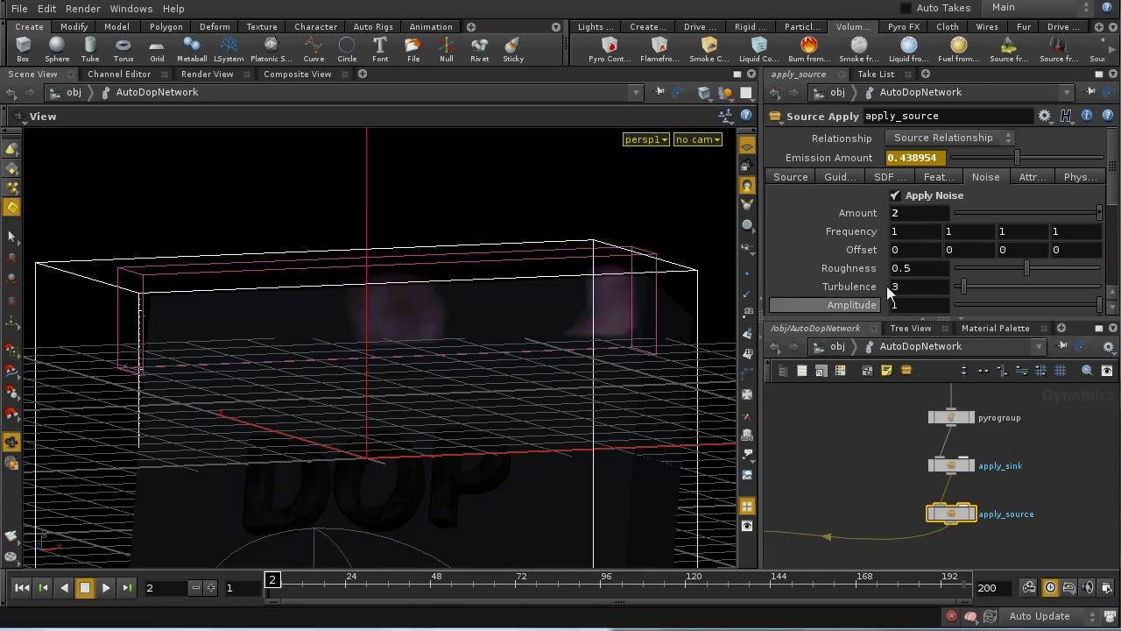
Step: Step the smoke simulation forward frame by frame to frame 9
scroll(1110, 216, down, 1)
drag(1110, 217, 1114, 230)
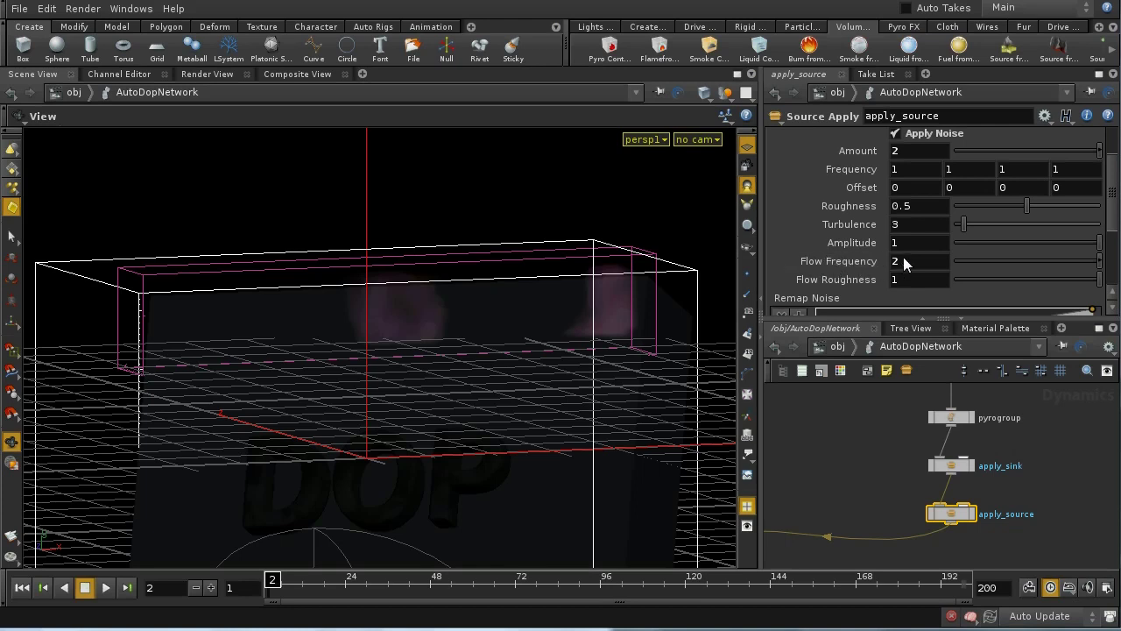
click(211, 587)
click(211, 588)
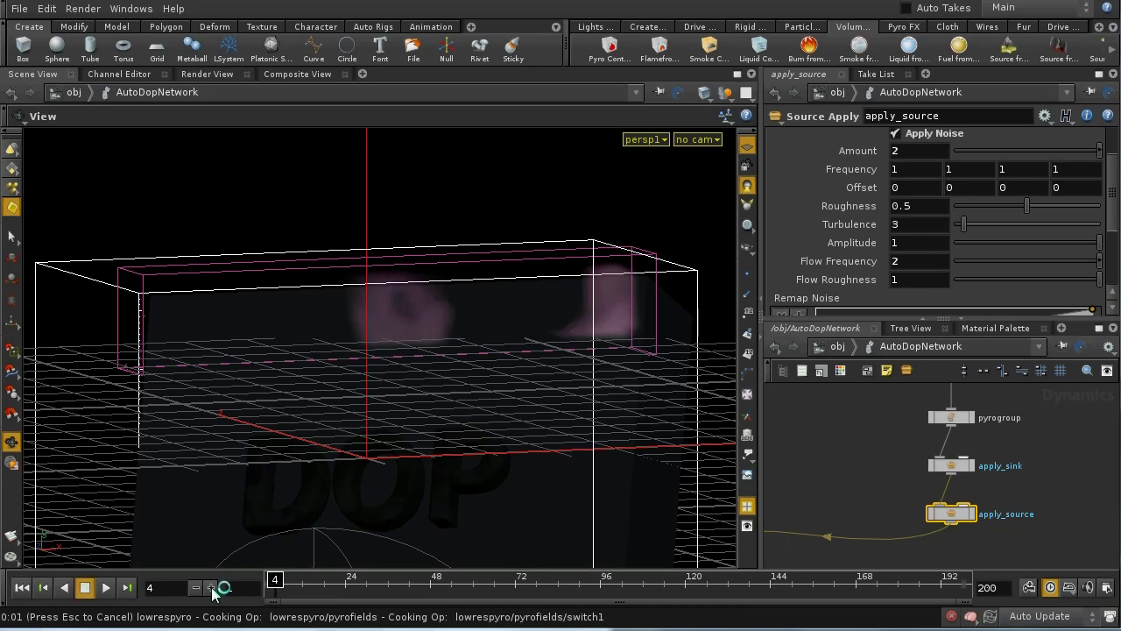
click(212, 588)
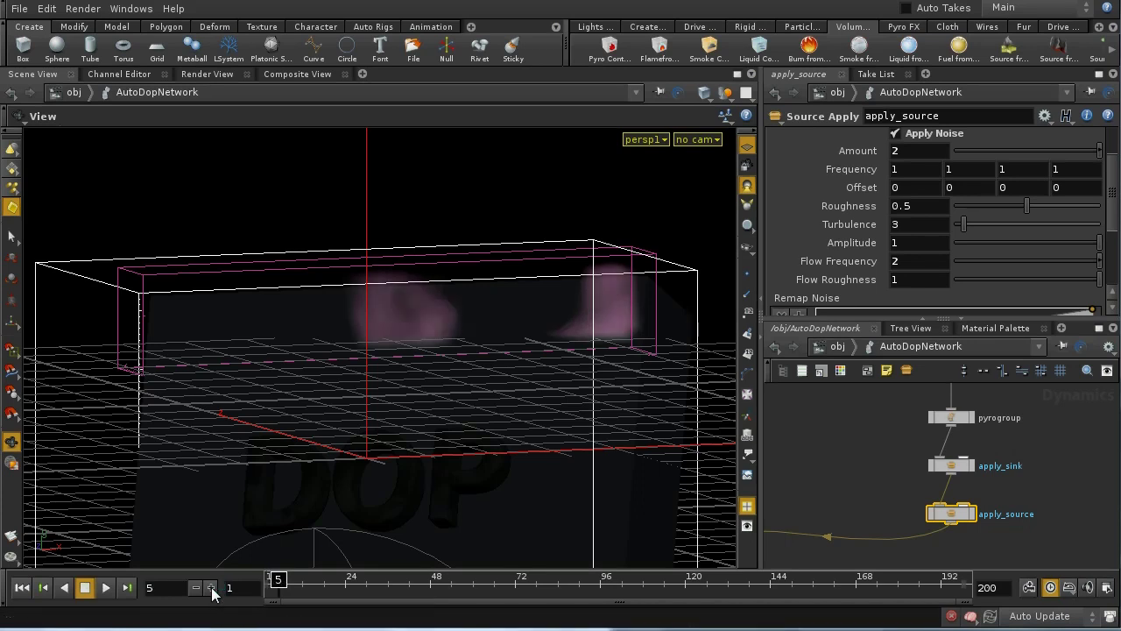
click(211, 588)
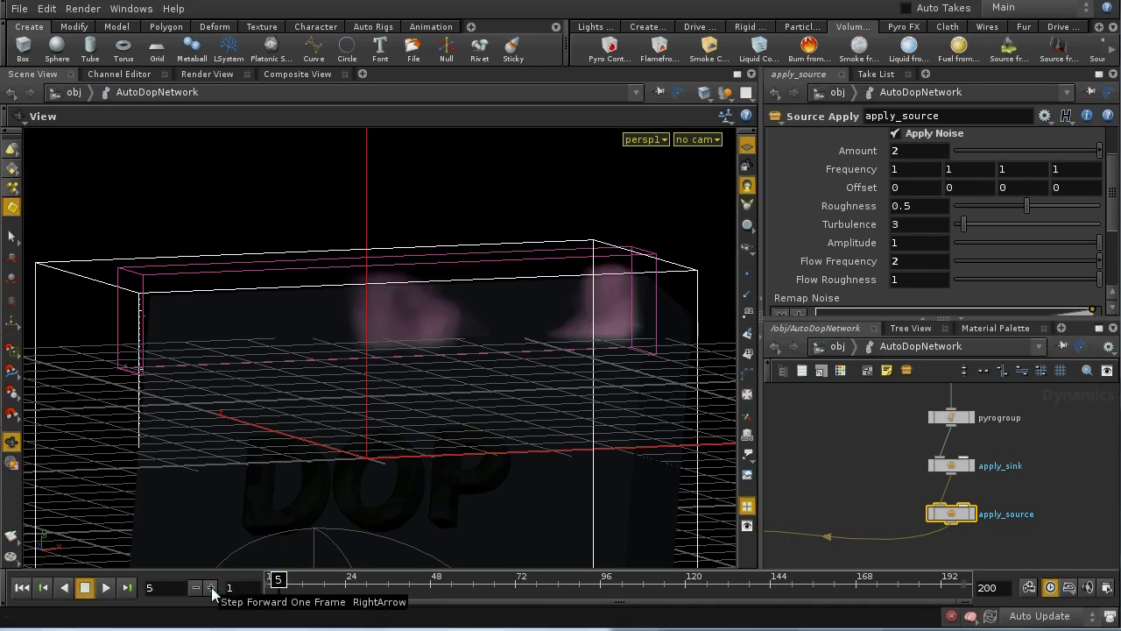
click(211, 588)
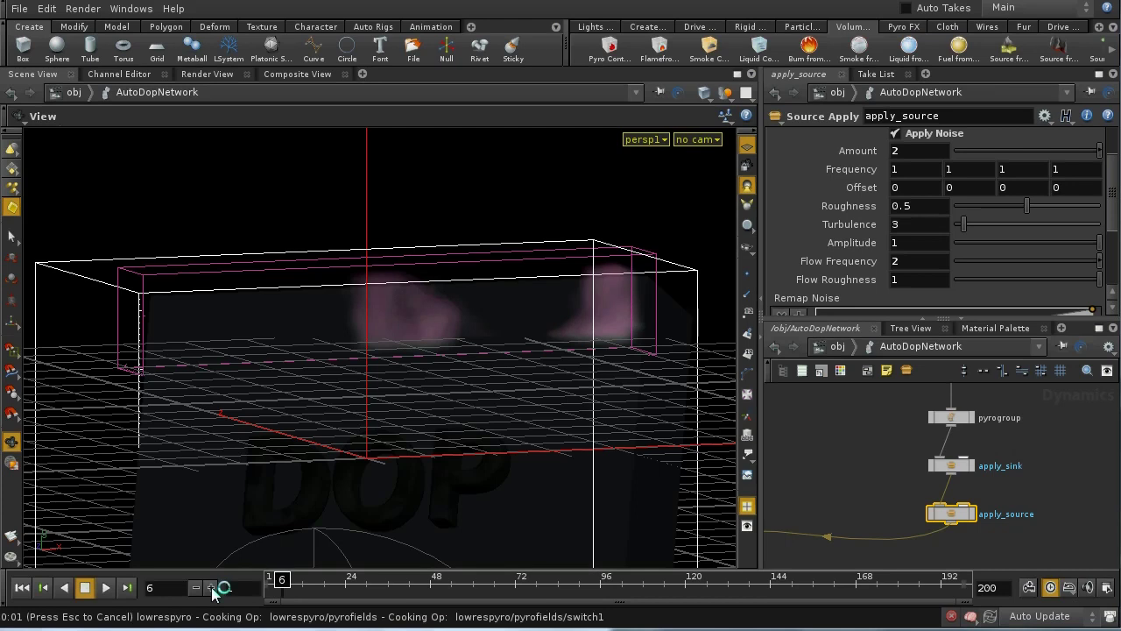
click(211, 587)
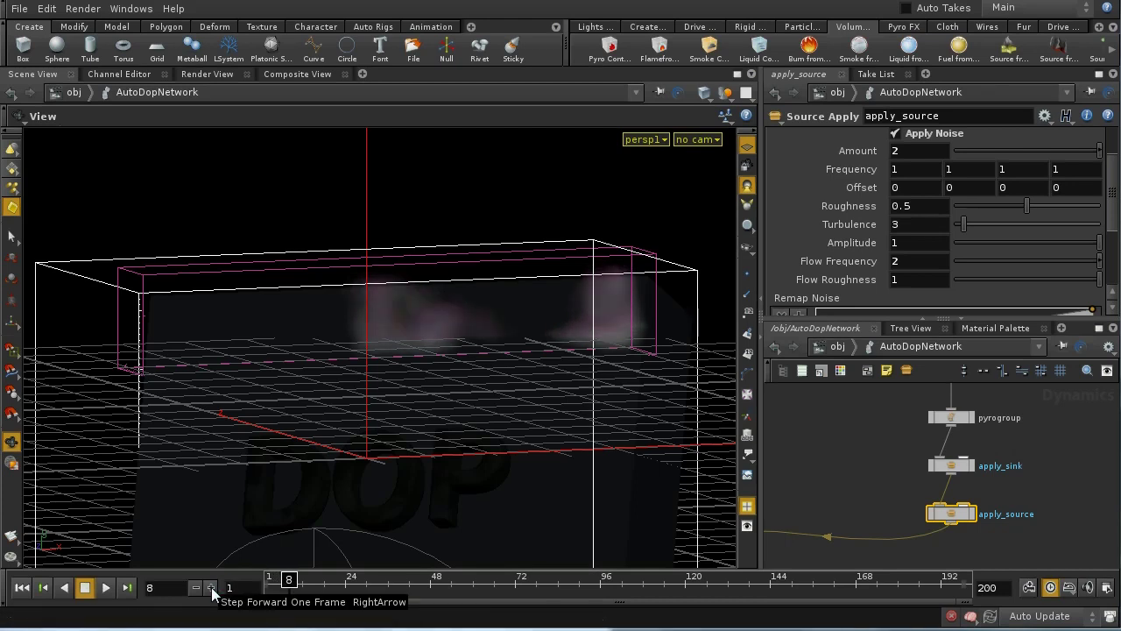
click(211, 591)
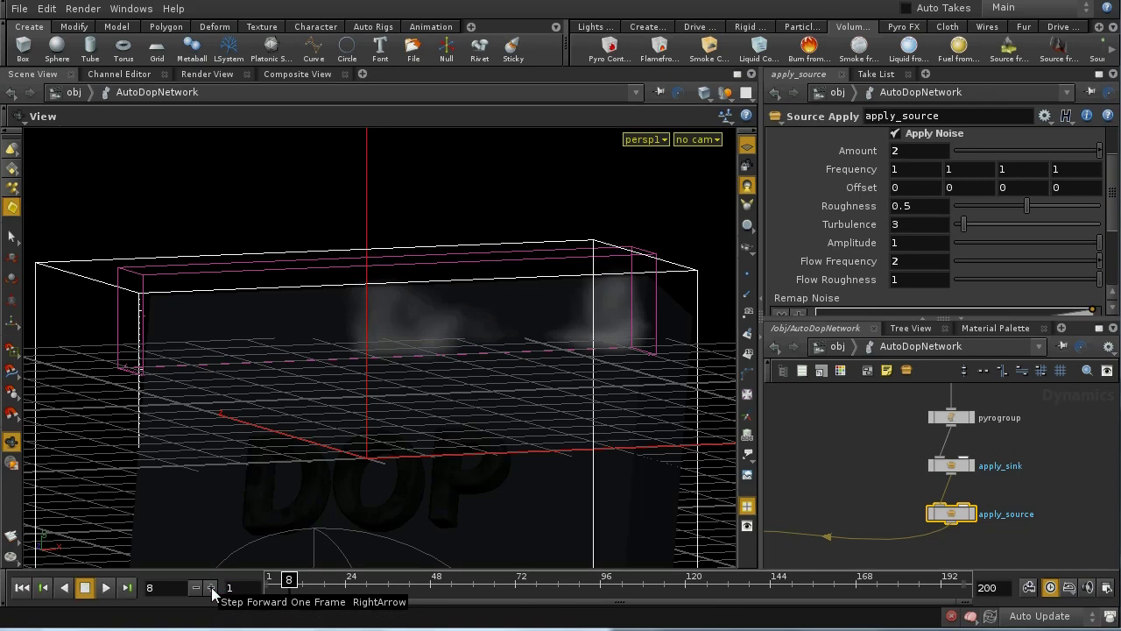
click(211, 588)
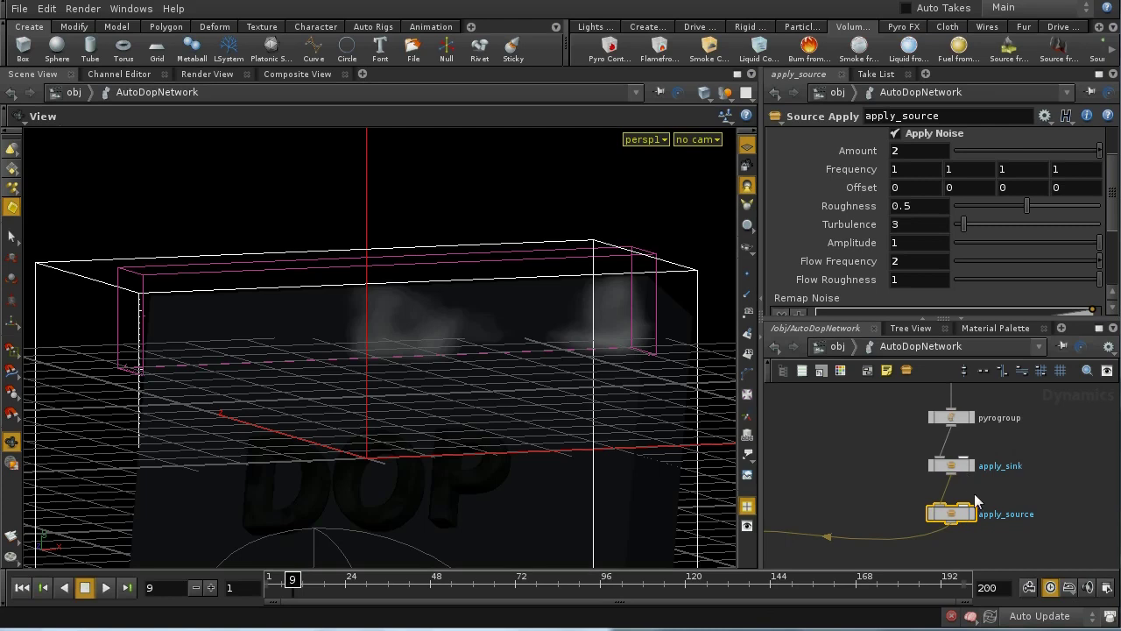
scroll(1025, 166, up, 3)
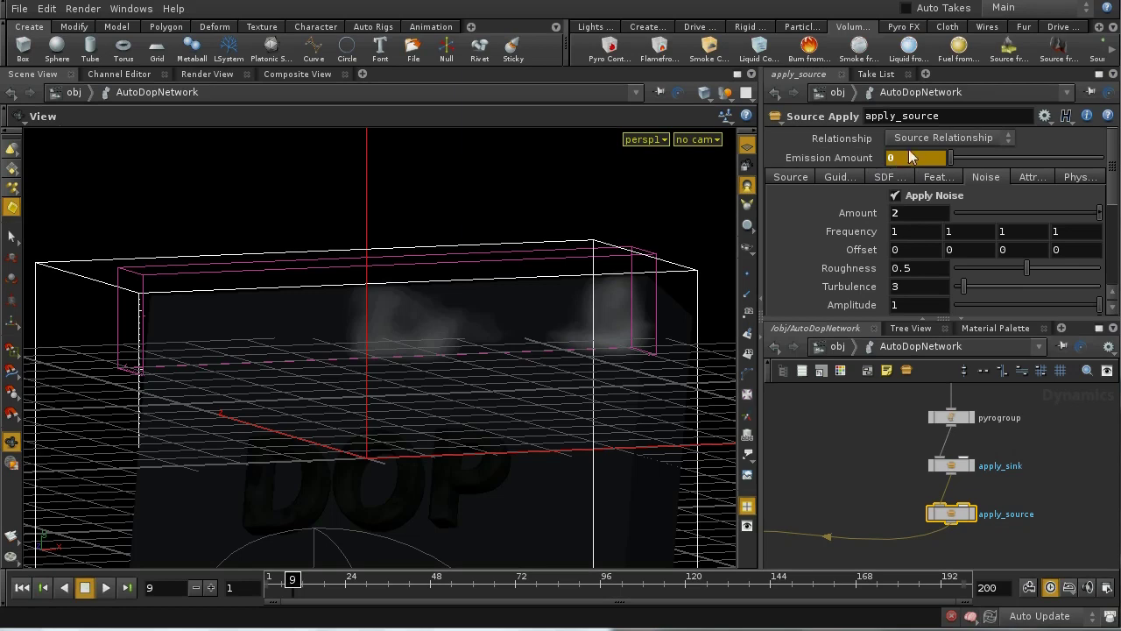
Step: Add a Motion Effects > Noise to apply_source's Emission Amount, creating noise_add1
right_click(864, 164)
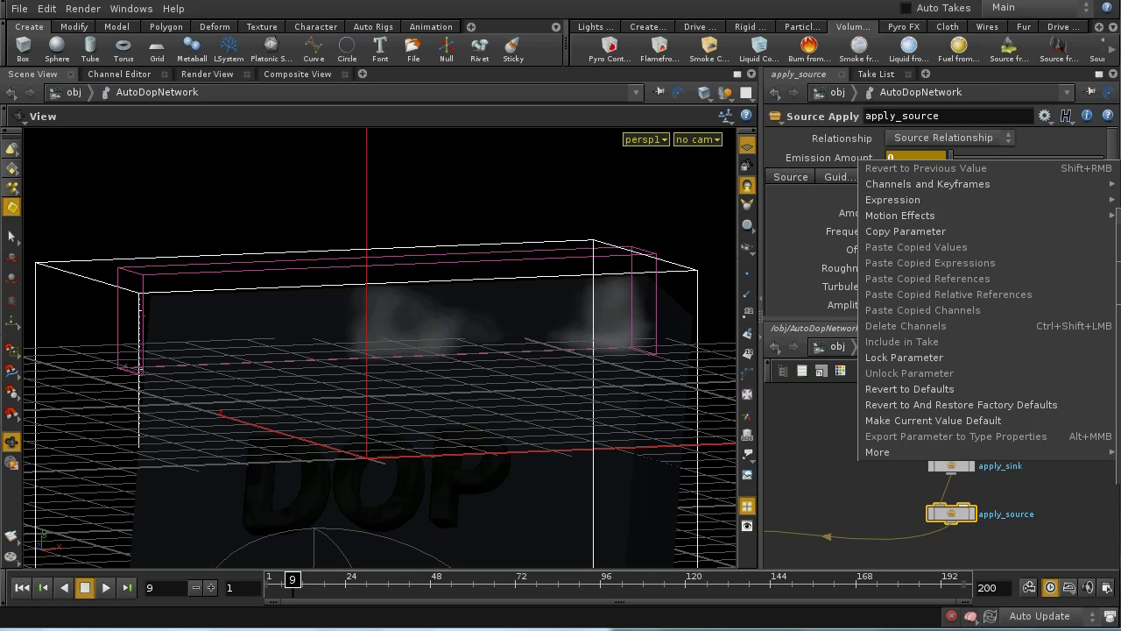
click(1099, 228)
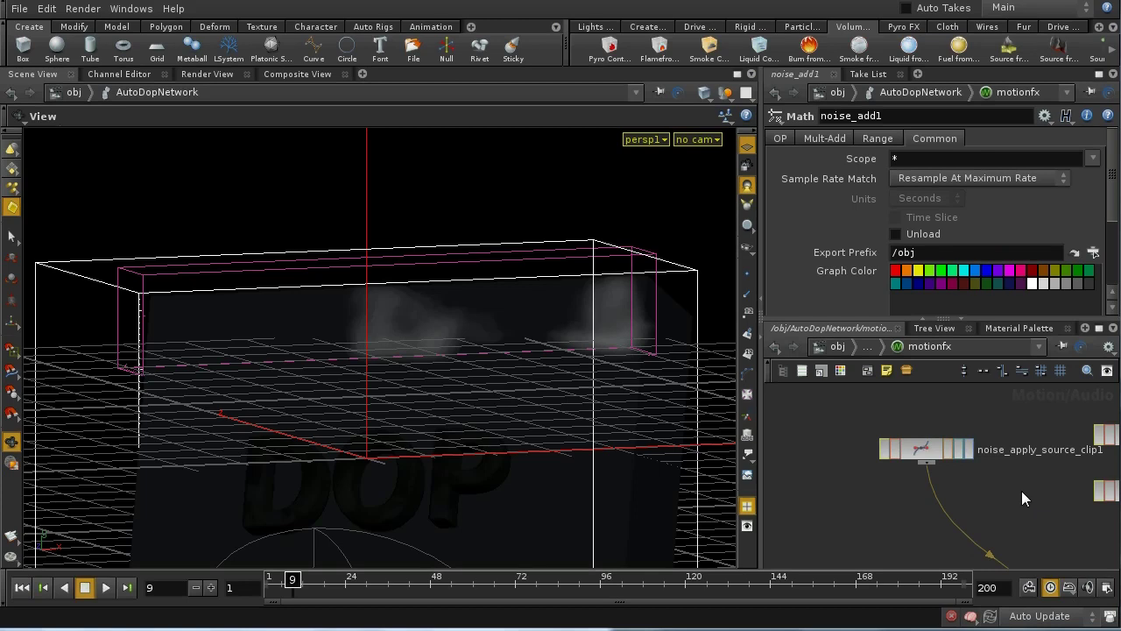
Step: Set the display flag on noise_apply_source_clip1 and replace the scene viewer with a Motion View pane
click(926, 444)
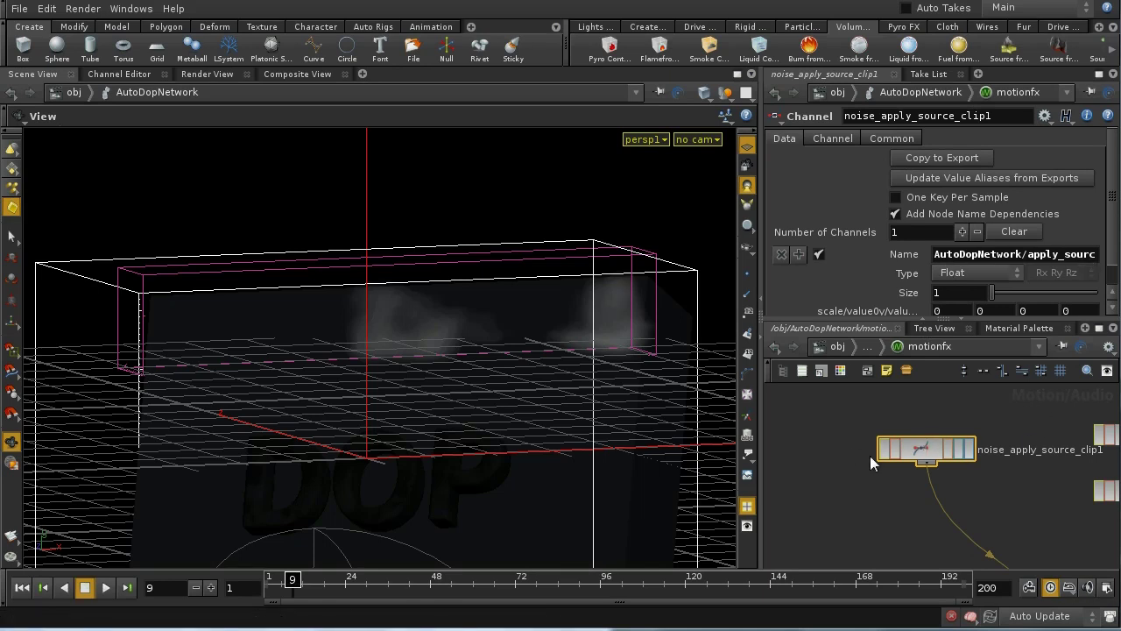
click(969, 448)
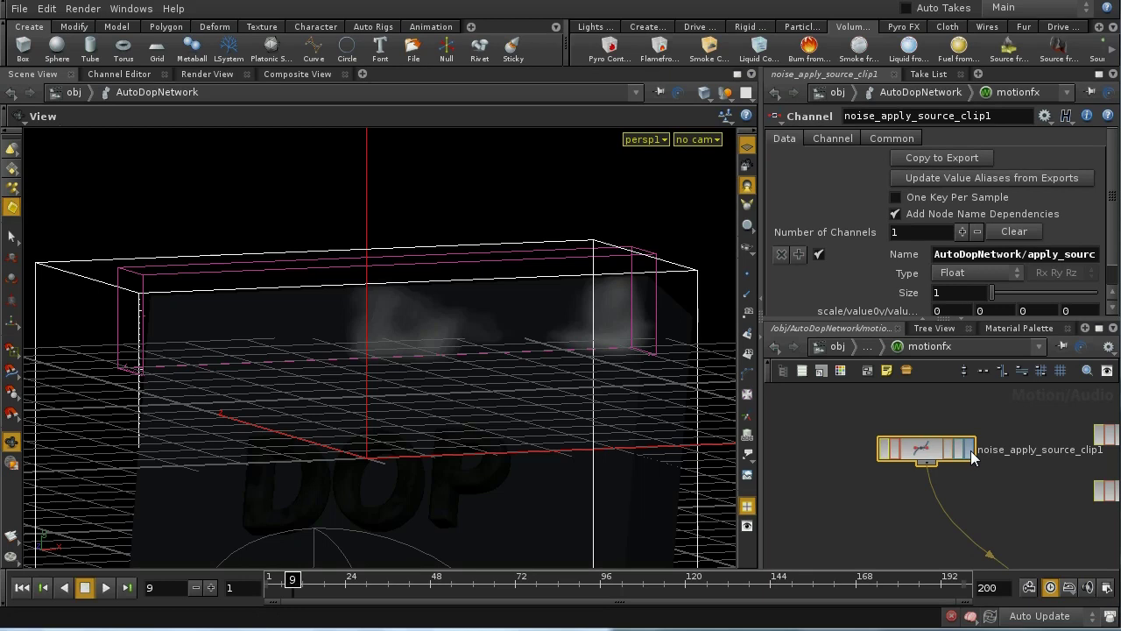
click(362, 74)
mouse_move(427, 105)
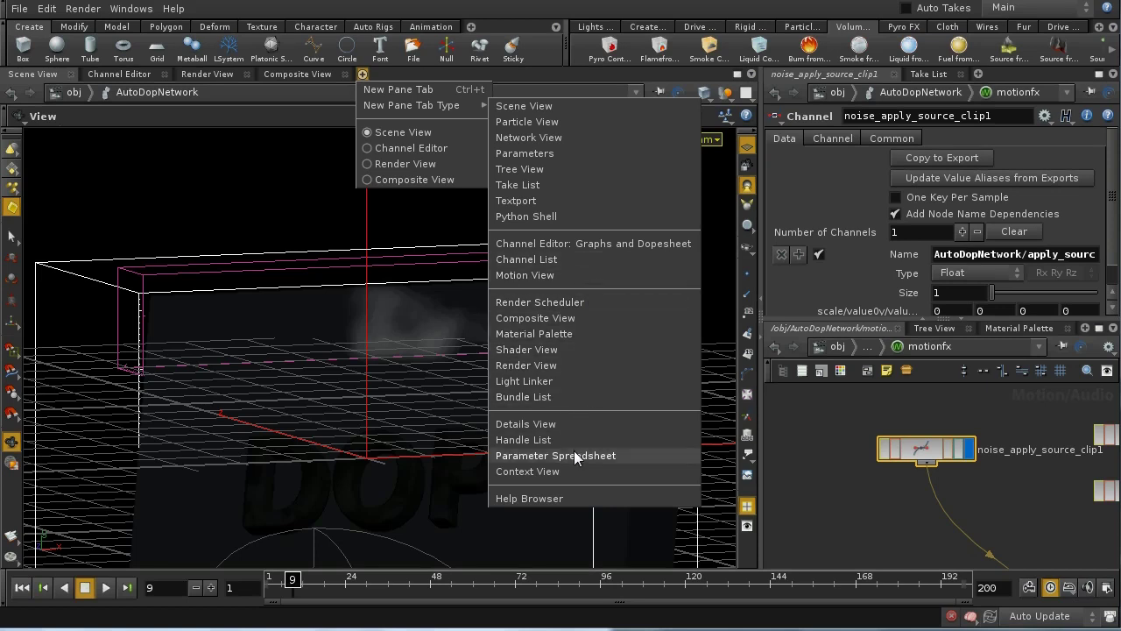
click(573, 275)
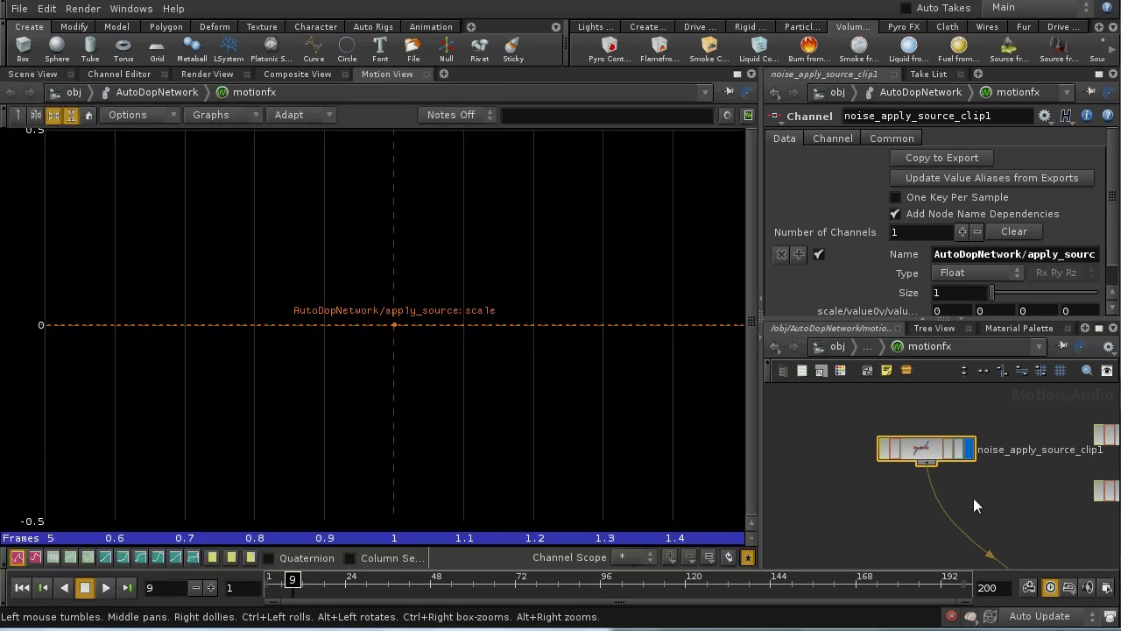
middle_drag(983, 502, 826, 508)
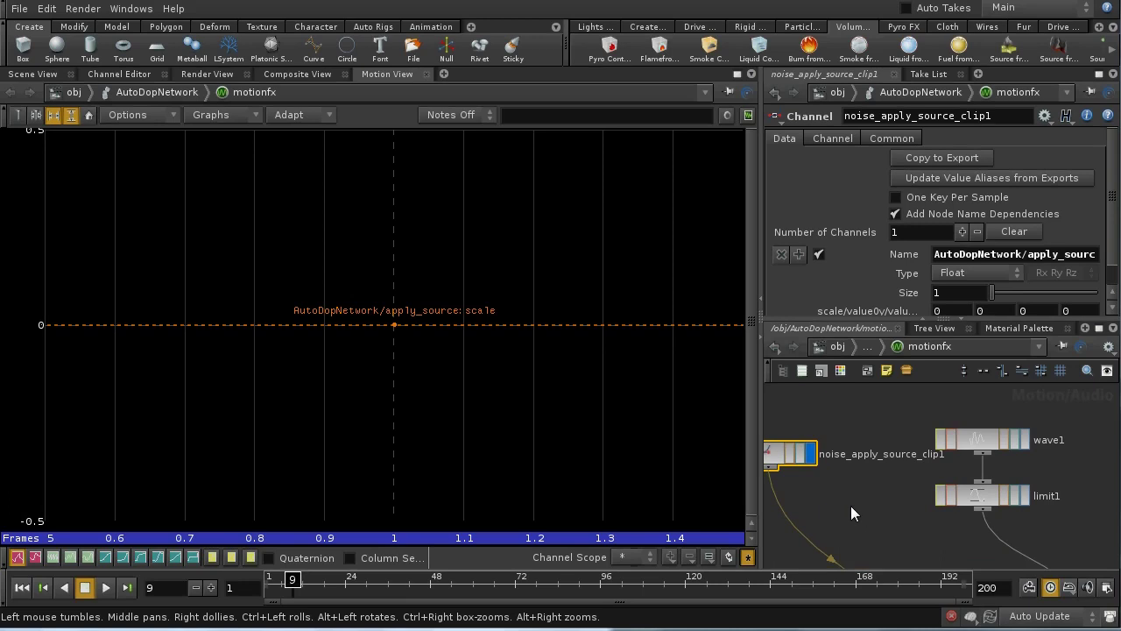
middle_drag(1075, 438, 1073, 445)
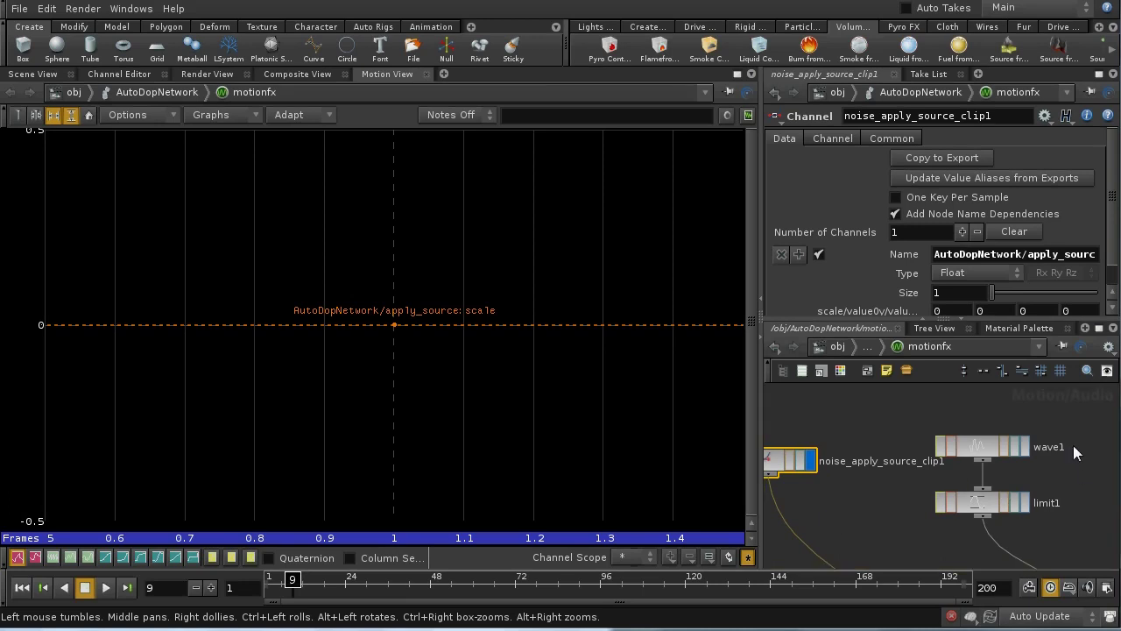
click(1025, 447)
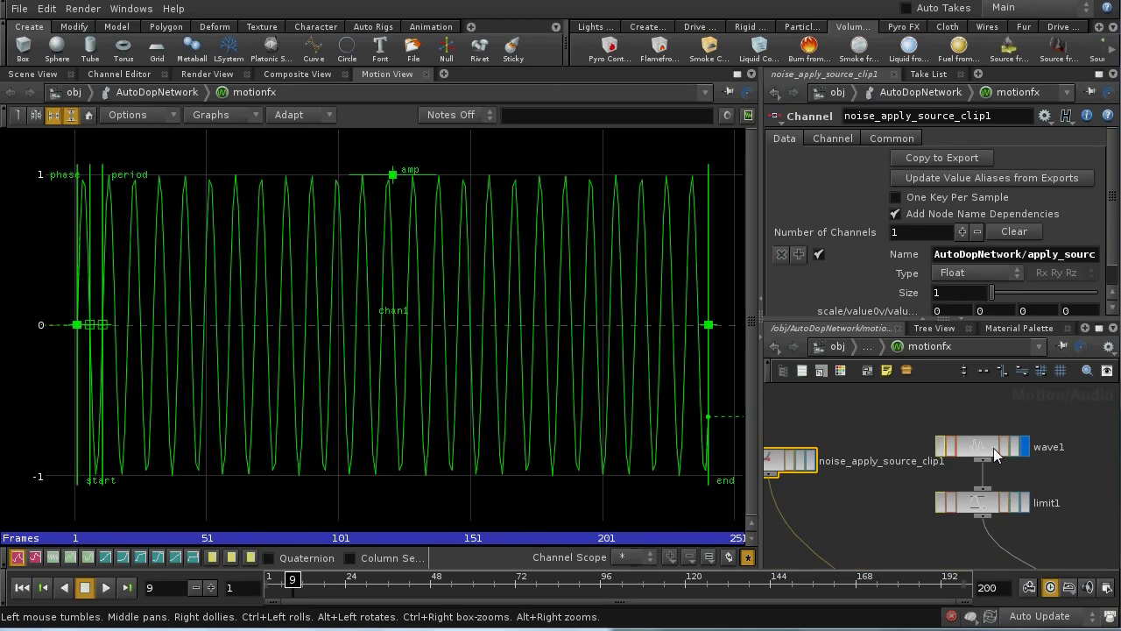
click(993, 447)
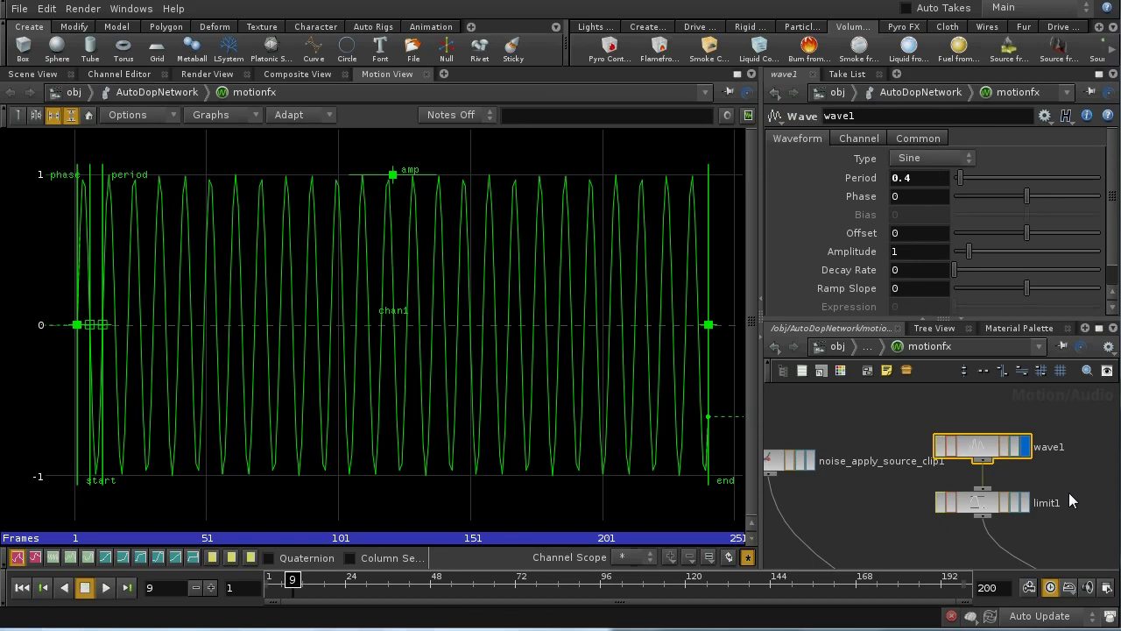
middle_drag(1068, 492, 1062, 444)
click(977, 459)
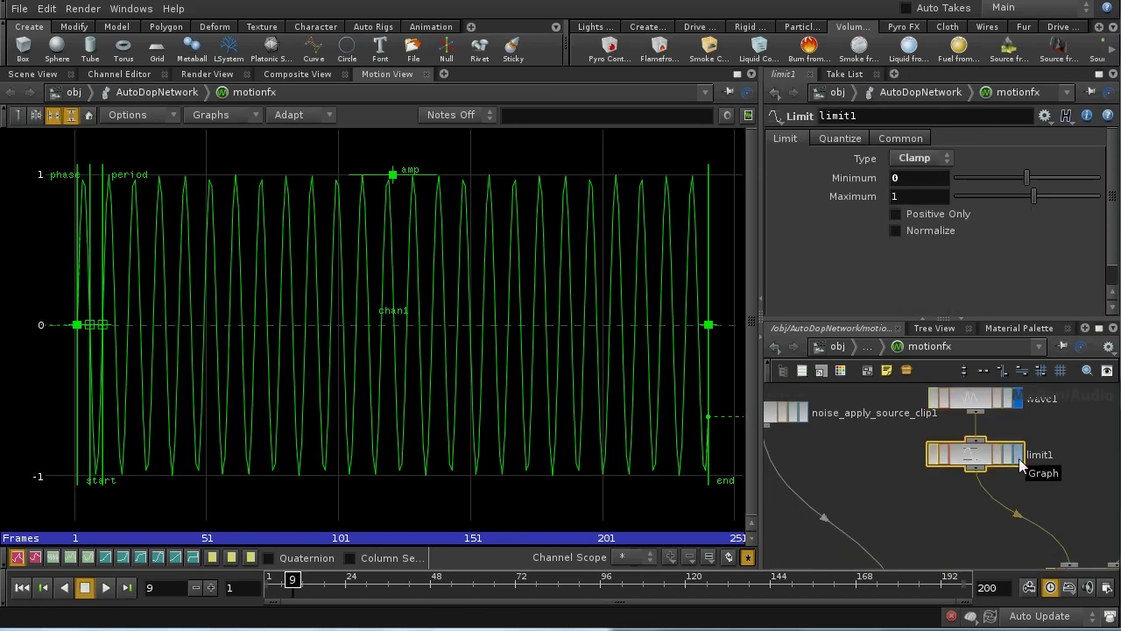
click(1019, 459)
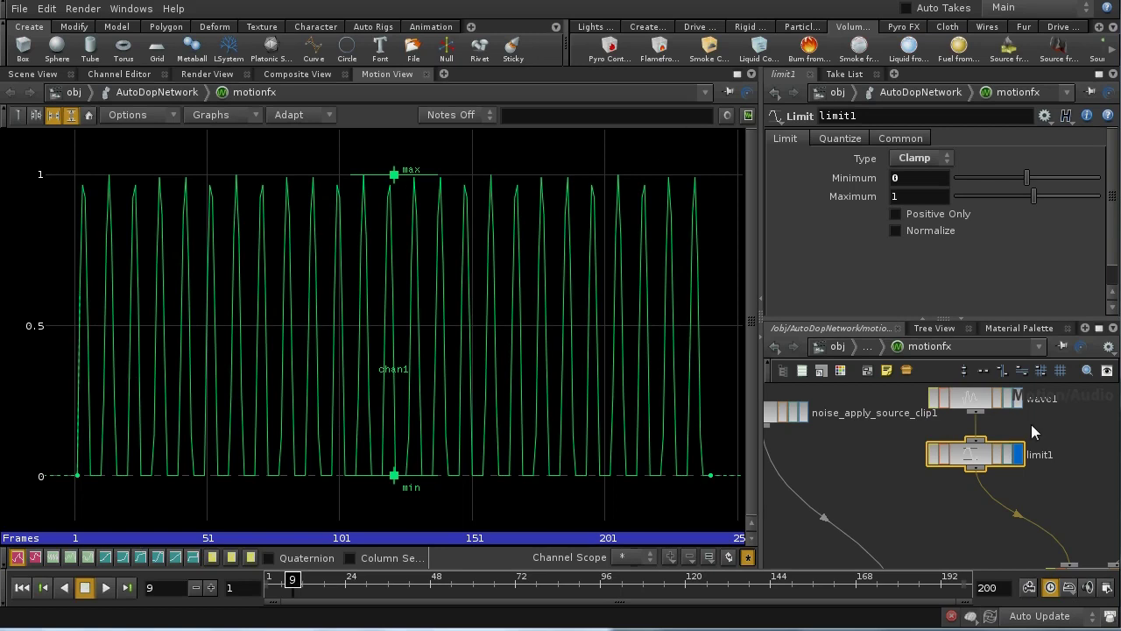
middle_drag(1094, 525, 1029, 451)
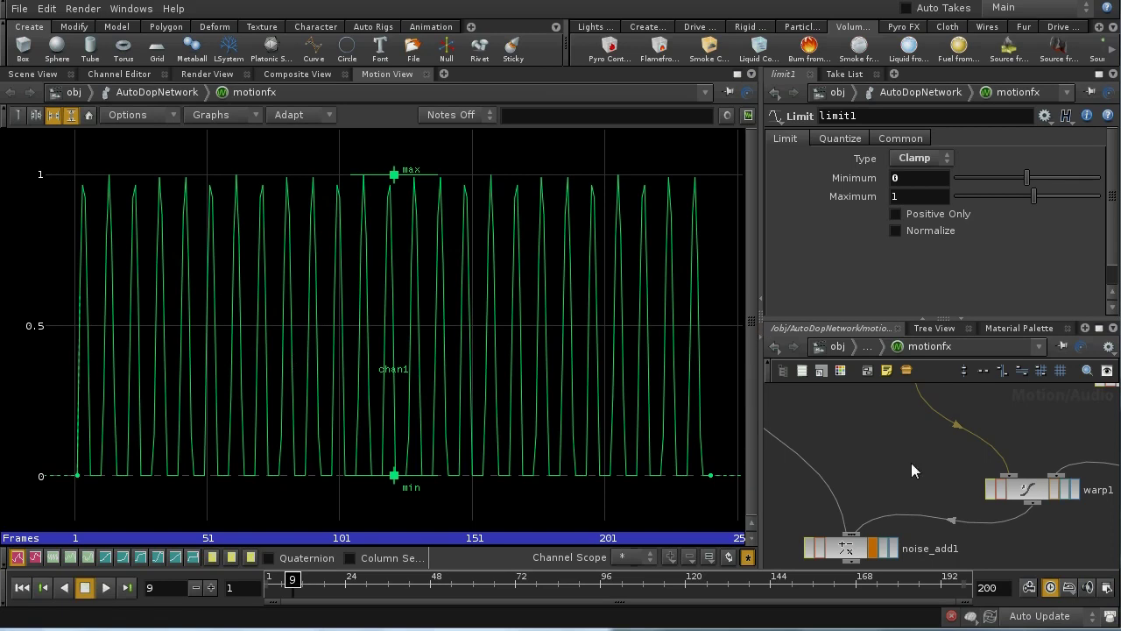
middle_drag(911, 464, 869, 467)
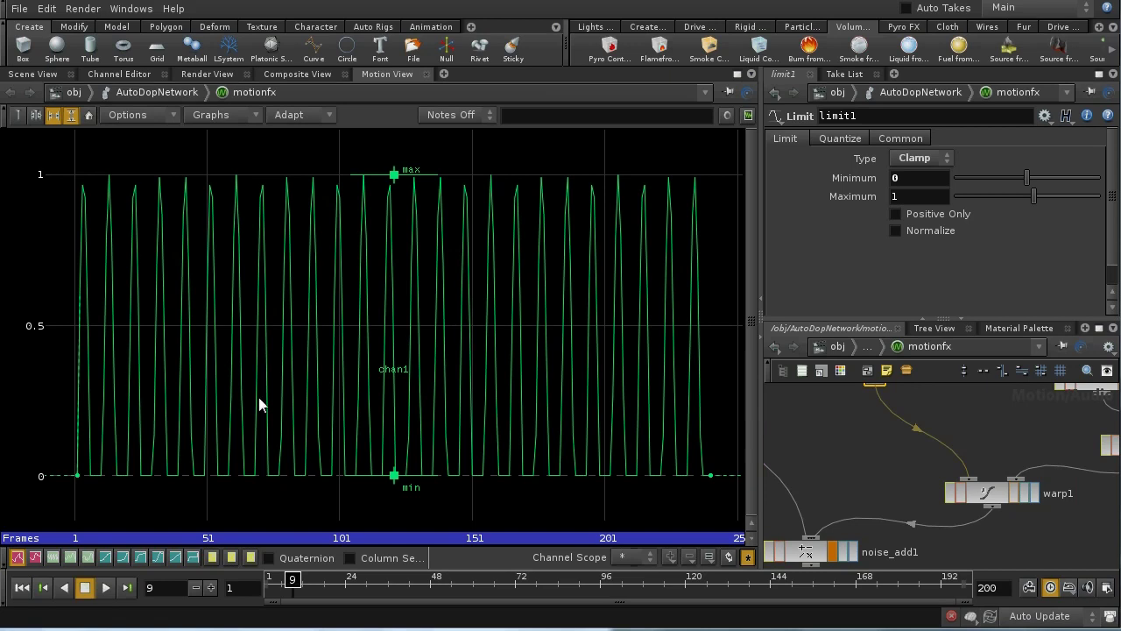
middle_drag(989, 436, 979, 484)
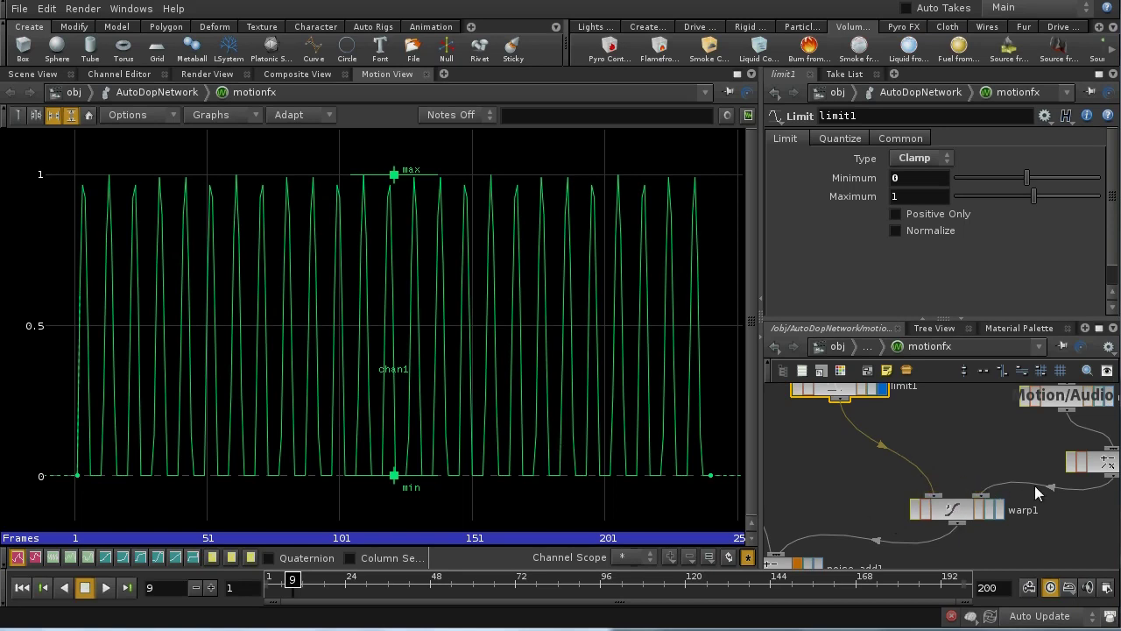
Step: Graph noise1, math1 and warp1 in turn via display flags, ending on noise_add1's 0–1 pulses
middle_drag(1105, 501, 1019, 550)
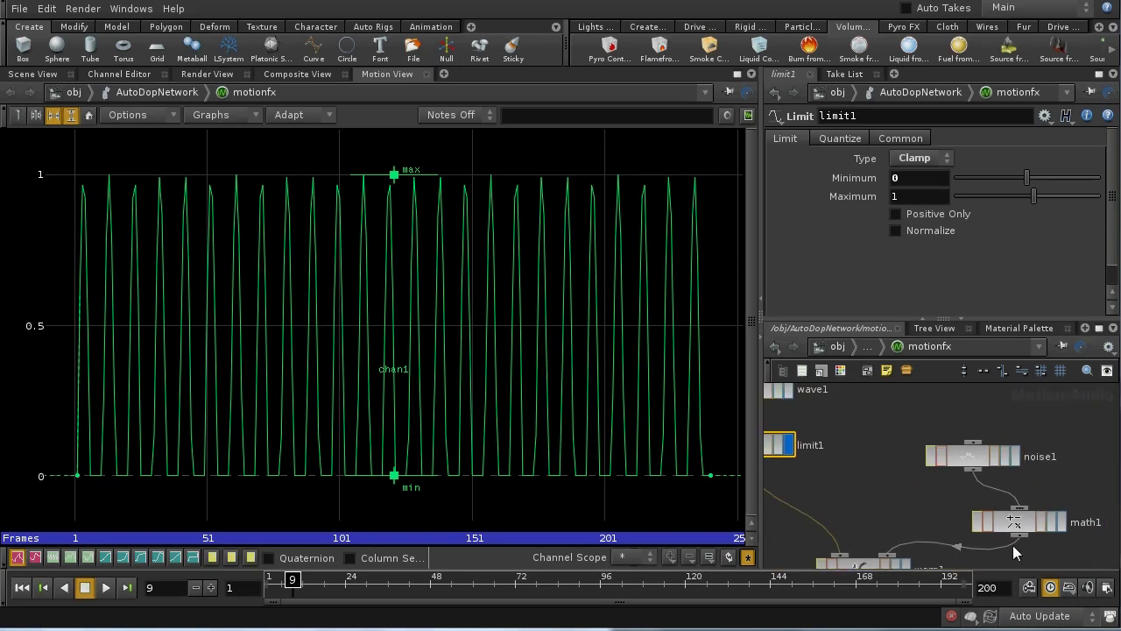
click(979, 457)
click(1015, 456)
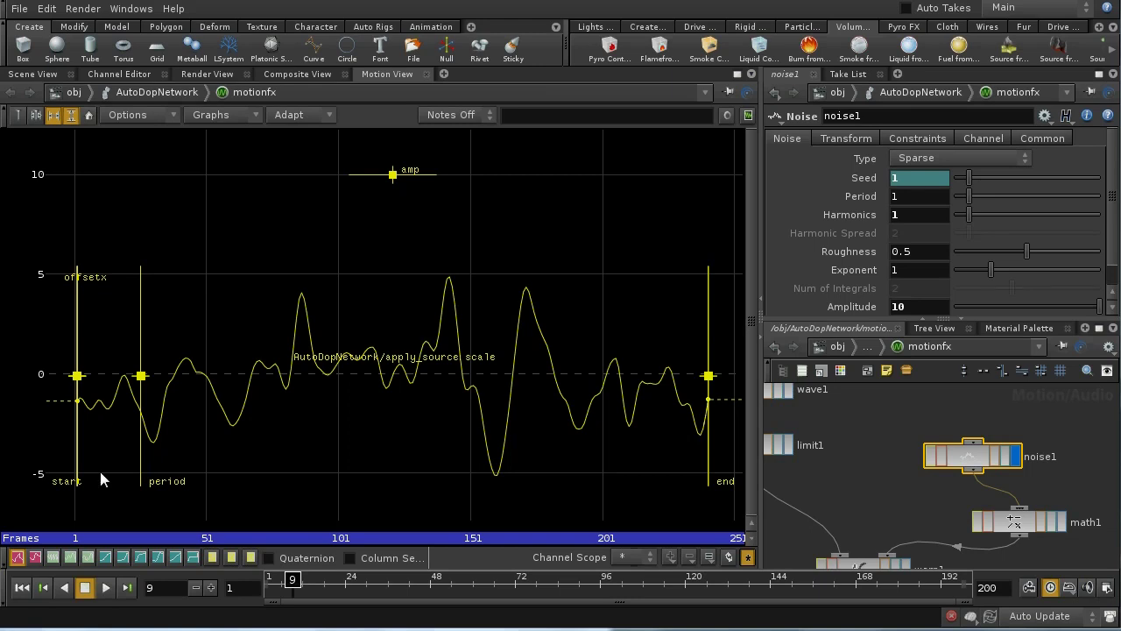
click(1014, 526)
click(1064, 529)
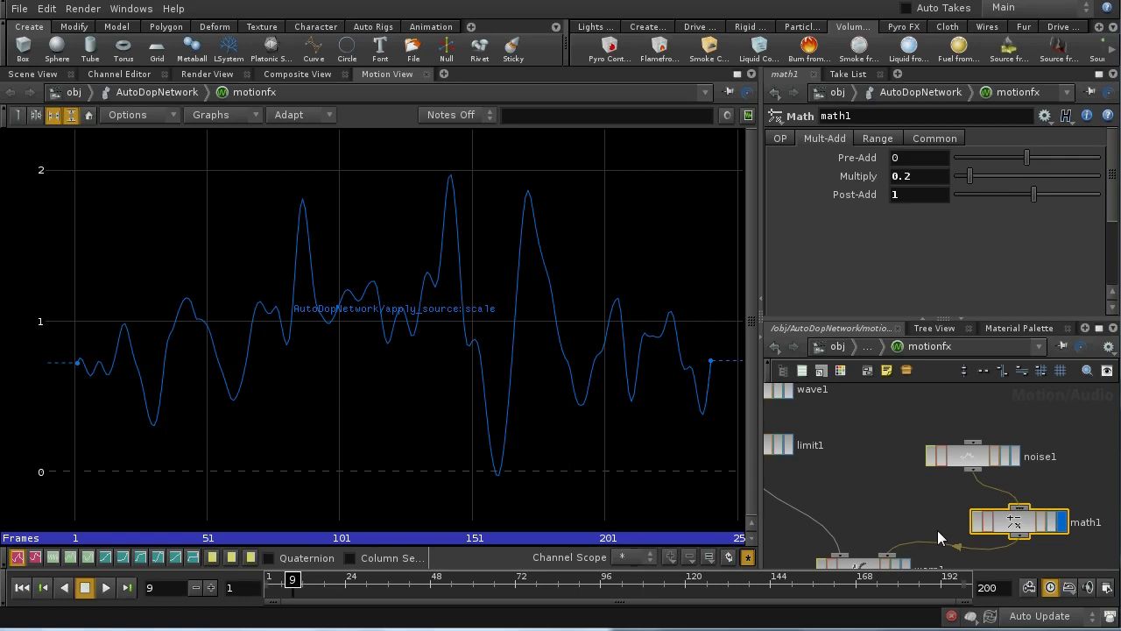
middle_drag(937, 536, 943, 457)
click(887, 500)
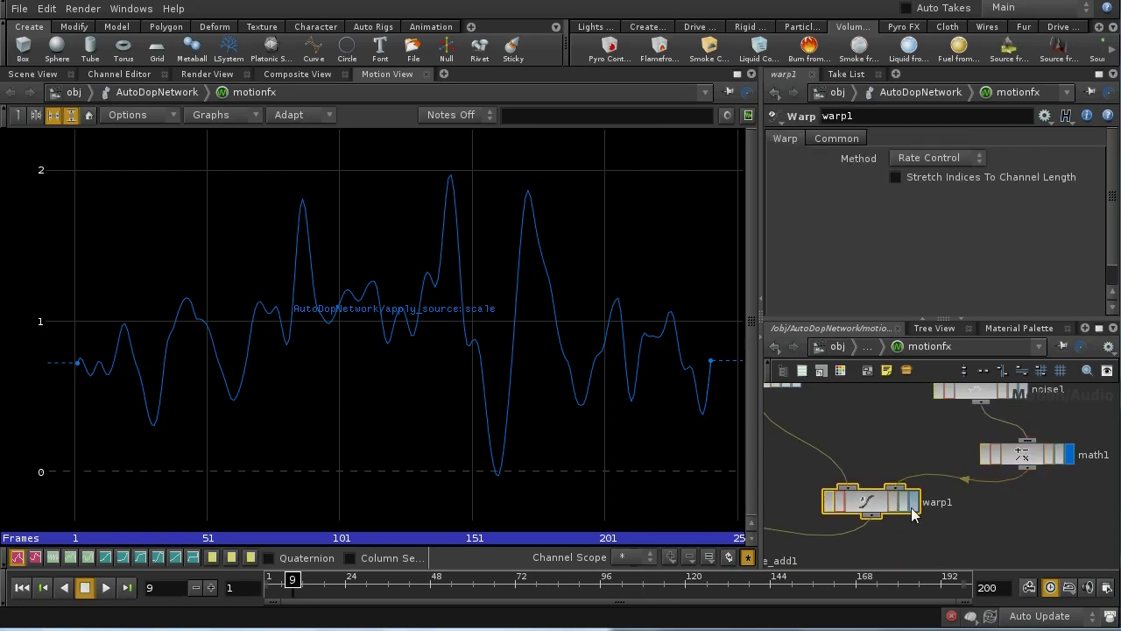
click(914, 503)
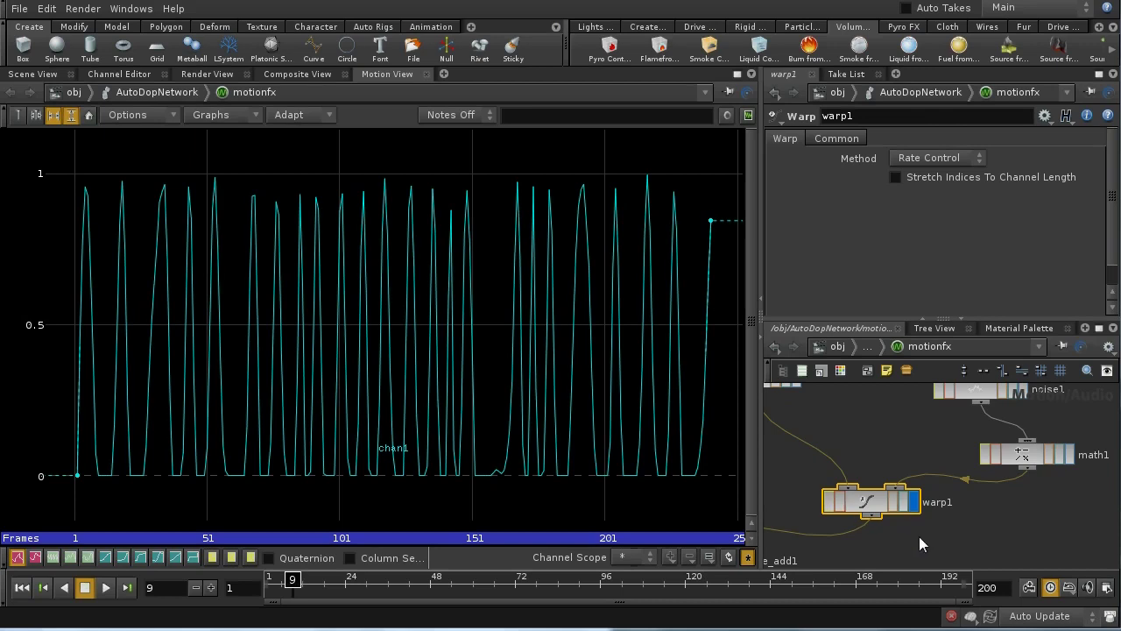
middle_drag(929, 535, 1051, 458)
click(823, 487)
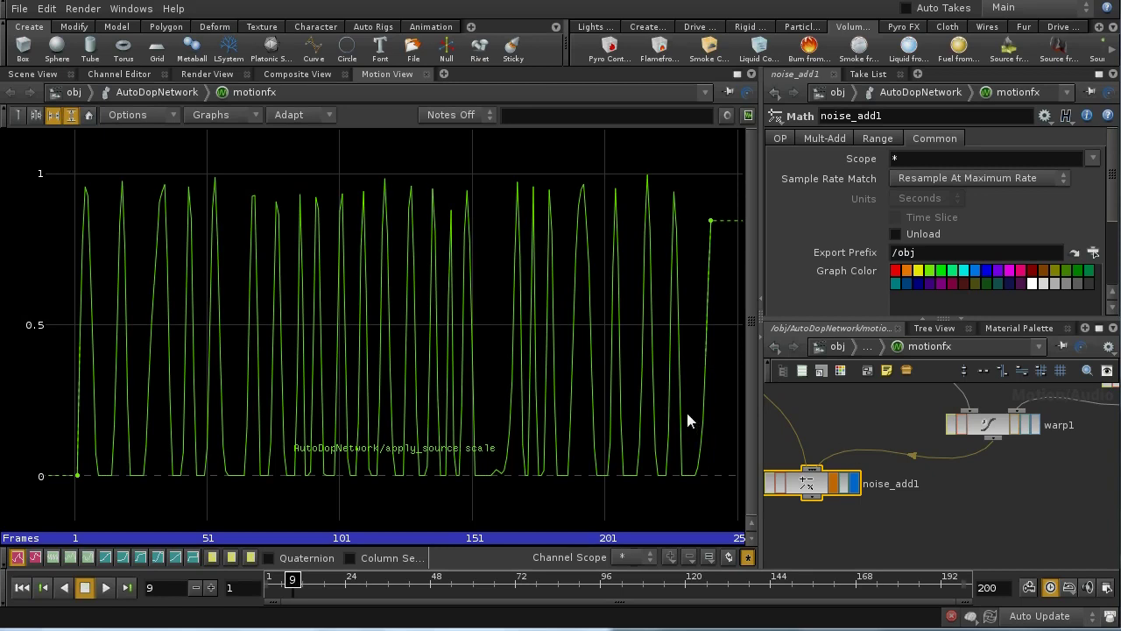
Step: Check noise_apply_source_clip1's Channel tab for its channel range and sample rate
middle_drag(856, 419, 922, 504)
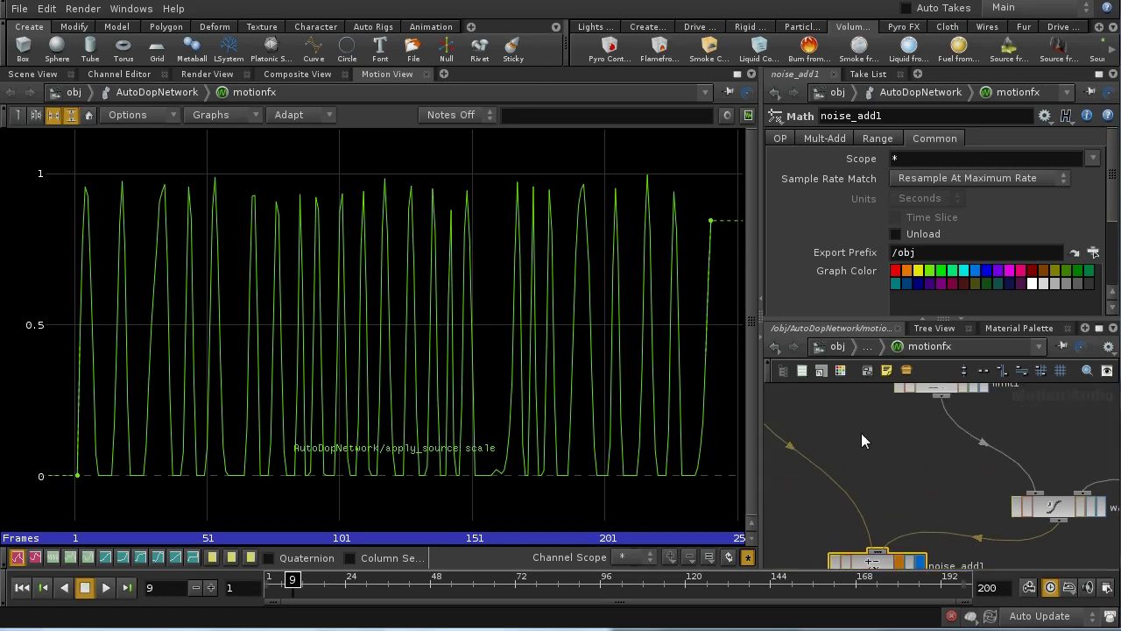
middle_drag(858, 438, 959, 513)
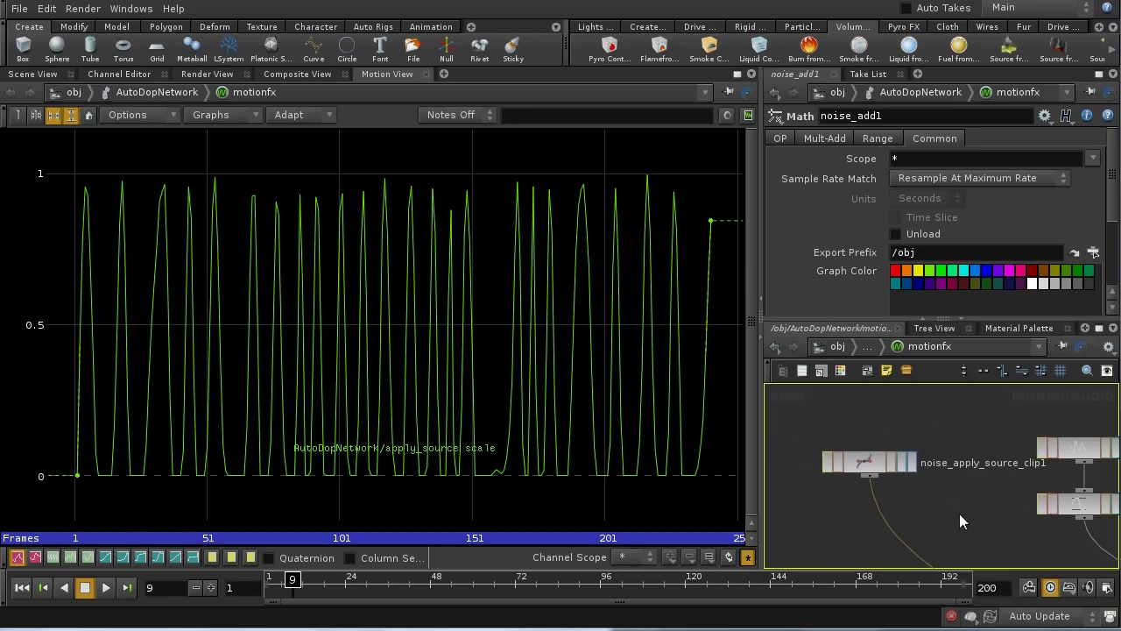
click(867, 466)
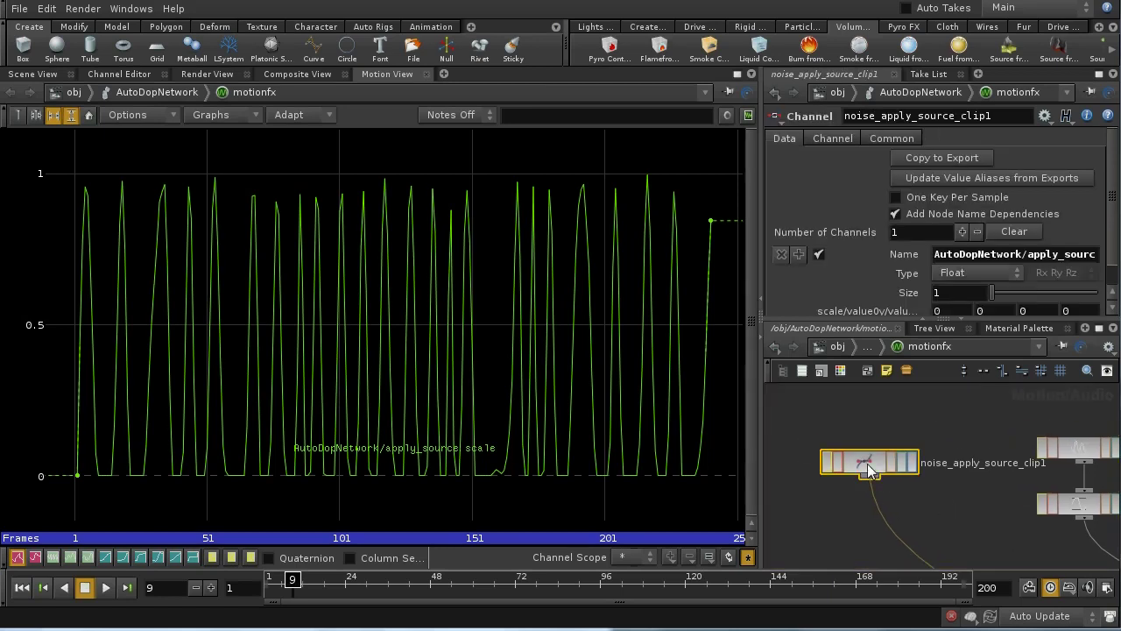
click(883, 138)
click(843, 138)
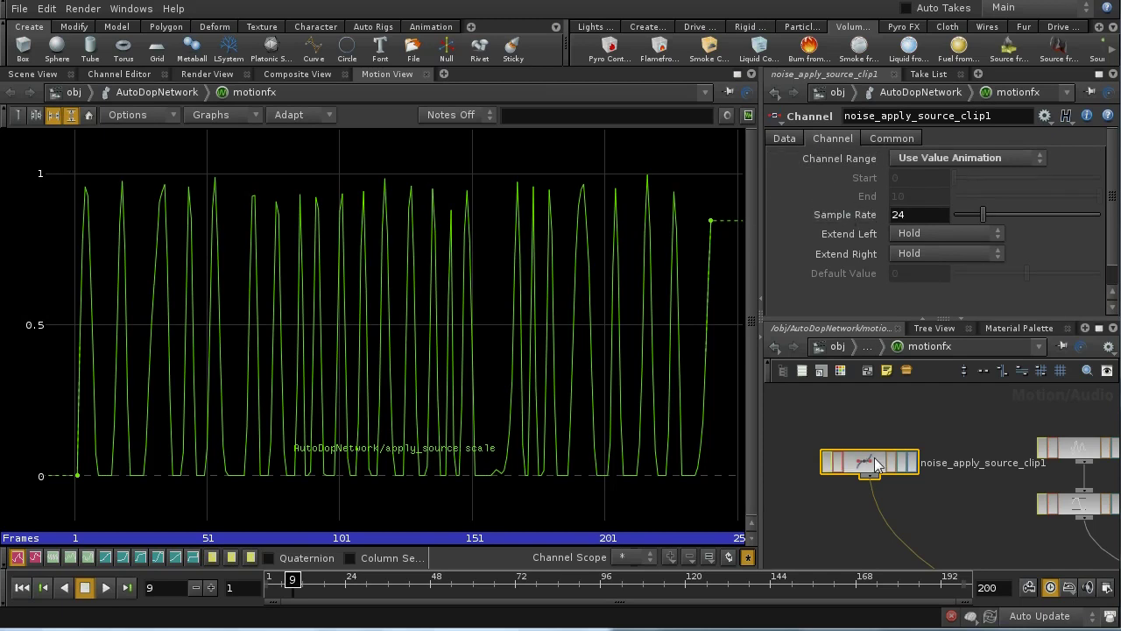
Step: Inspect wave1, then view noise1's Channel tab: Start 0, End 10, Sample Rate 24
middle_drag(971, 512, 858, 501)
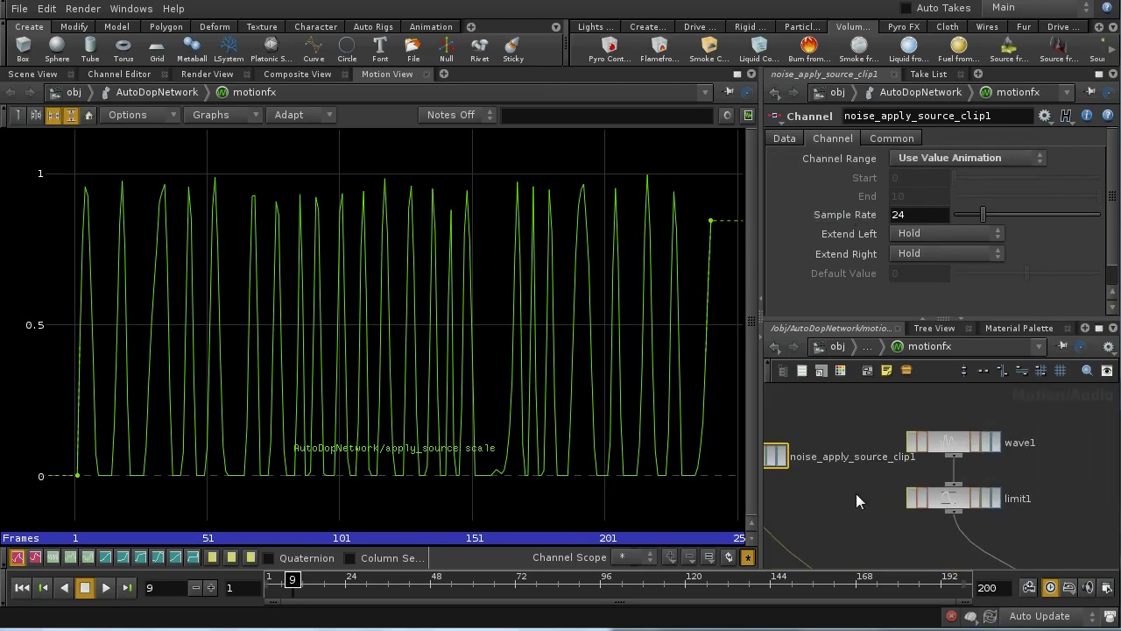
click(959, 438)
middle_drag(1009, 455, 929, 474)
click(928, 474)
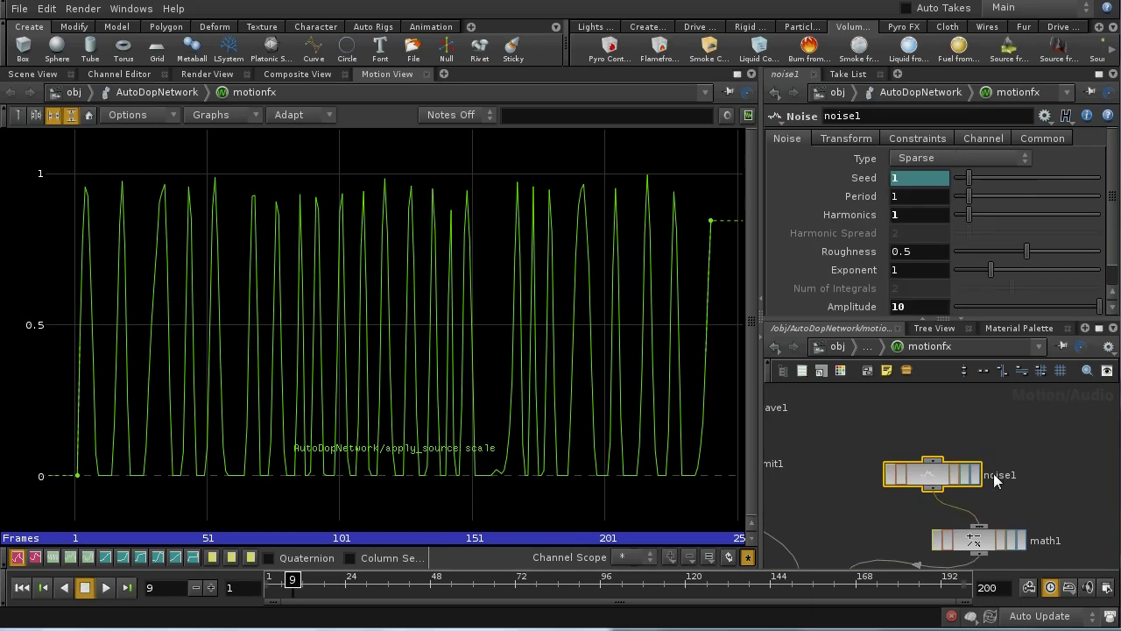
click(1022, 137)
click(986, 138)
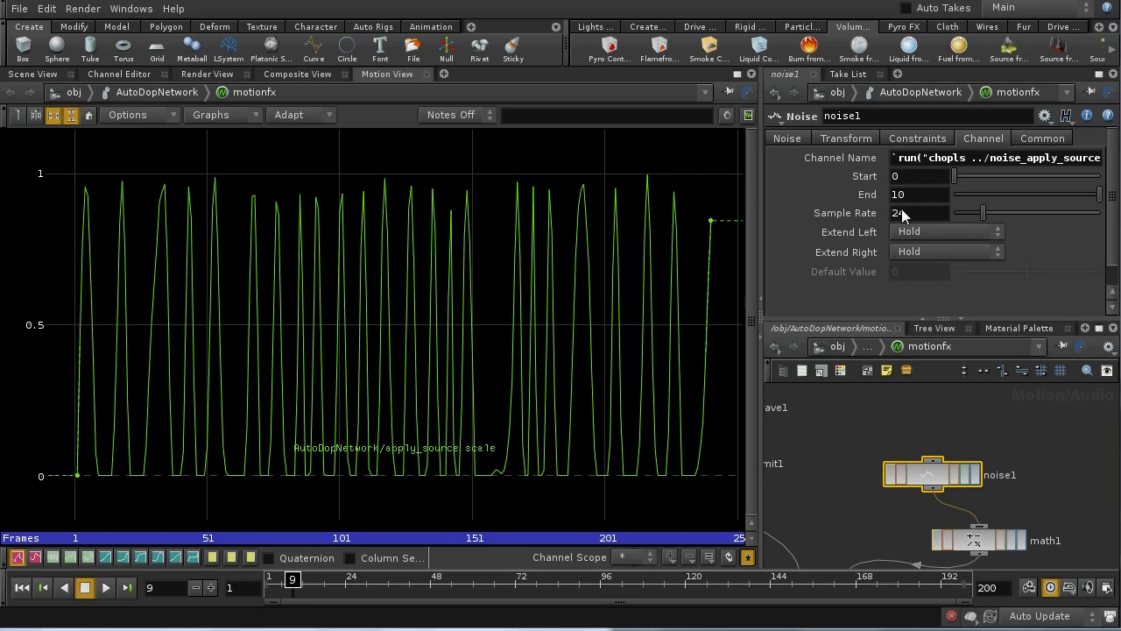
Step: Confirm the scene runs at 24 FPS in Global Animation Options, then close it
click(1109, 589)
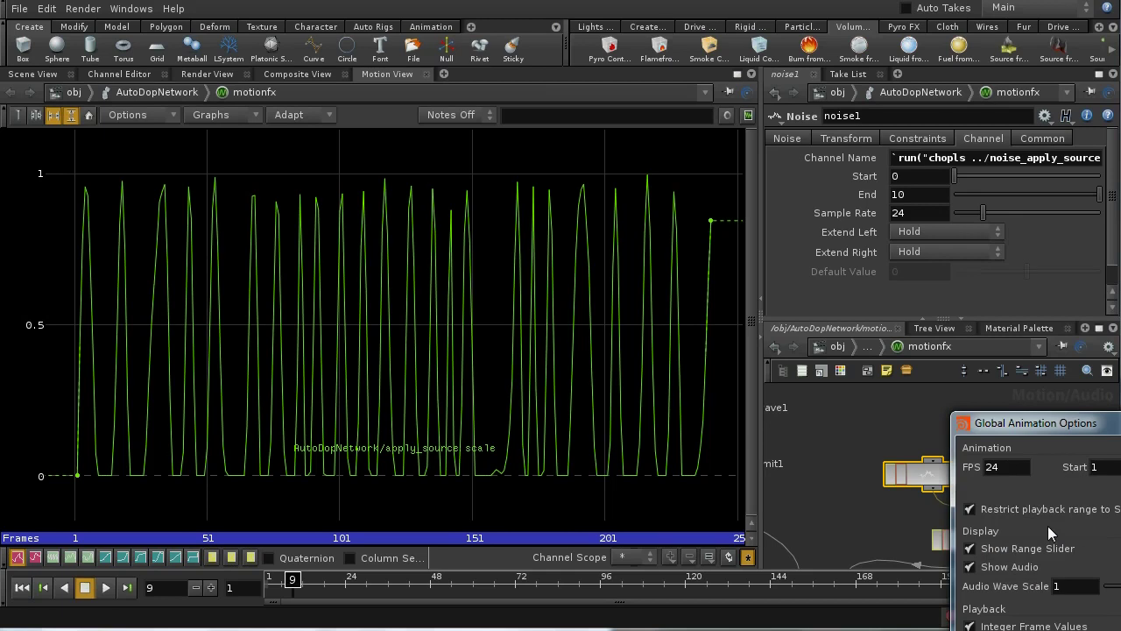
drag(1050, 423, 866, 375)
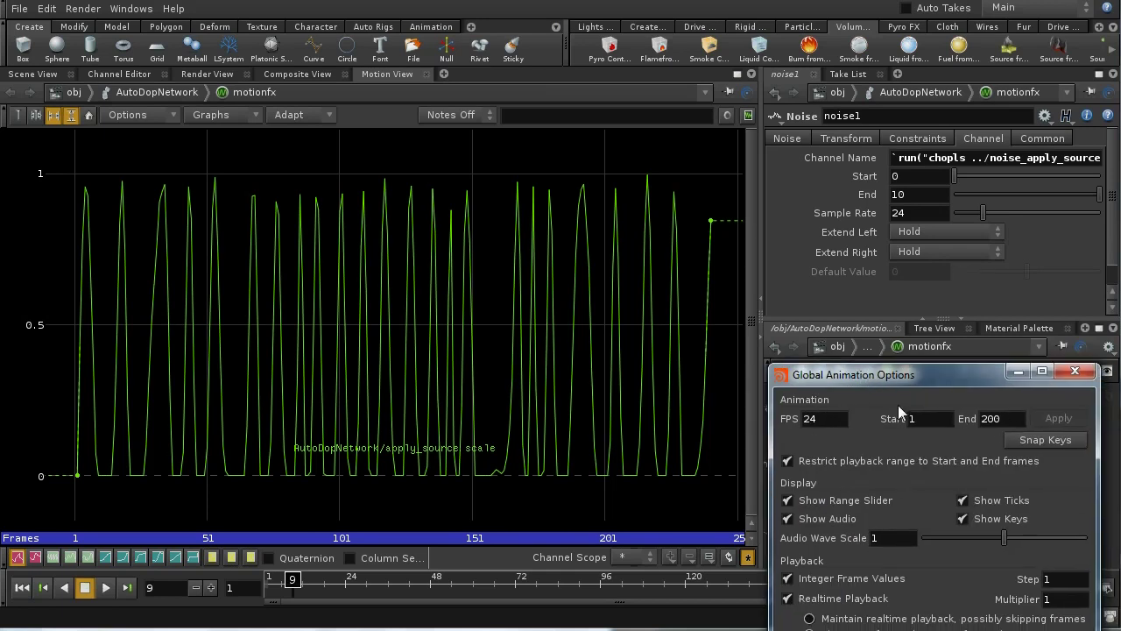
click(1088, 371)
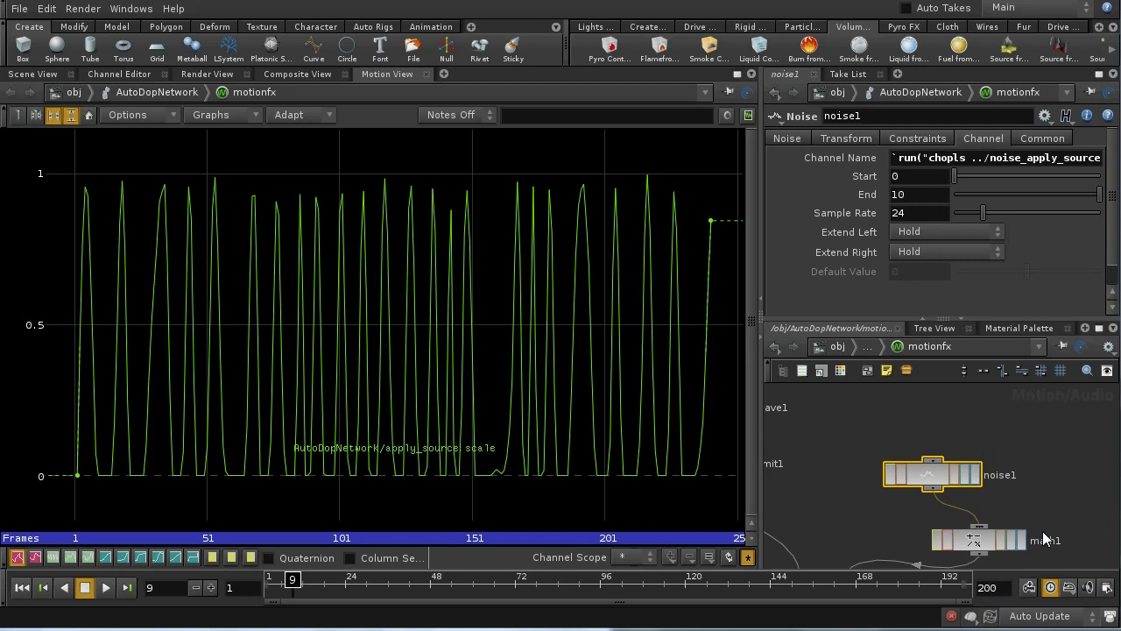
middle_drag(1046, 540, 1060, 451)
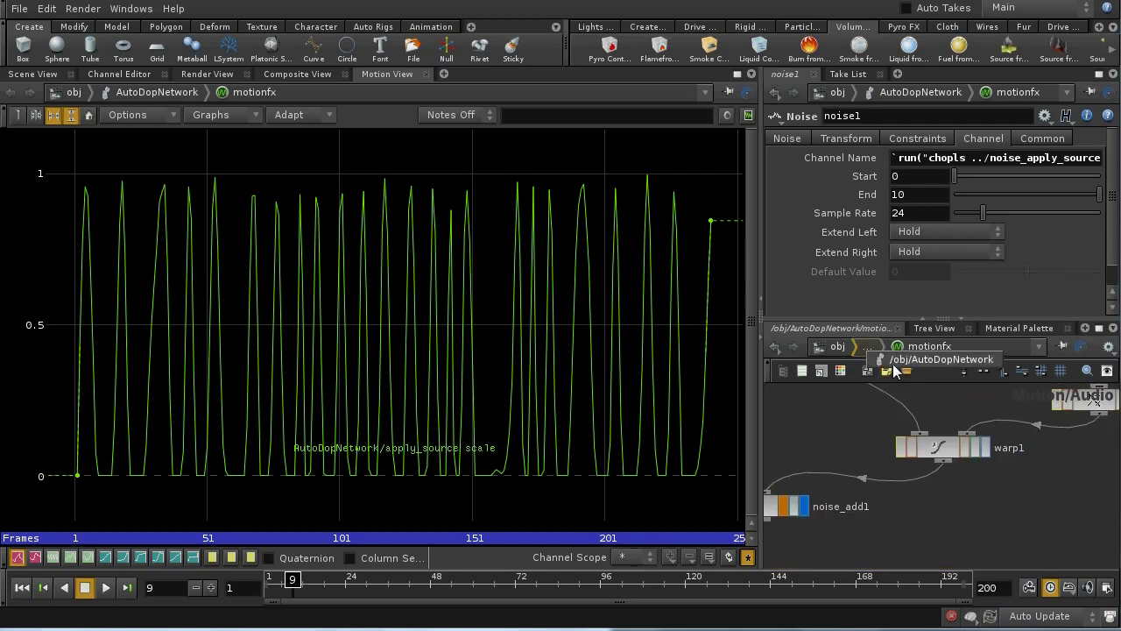
Step: Go up to AutoDopNetwork and review pyrosolver1's source noise and smoke emitter settings
click(915, 347)
middle_drag(896, 460, 925, 532)
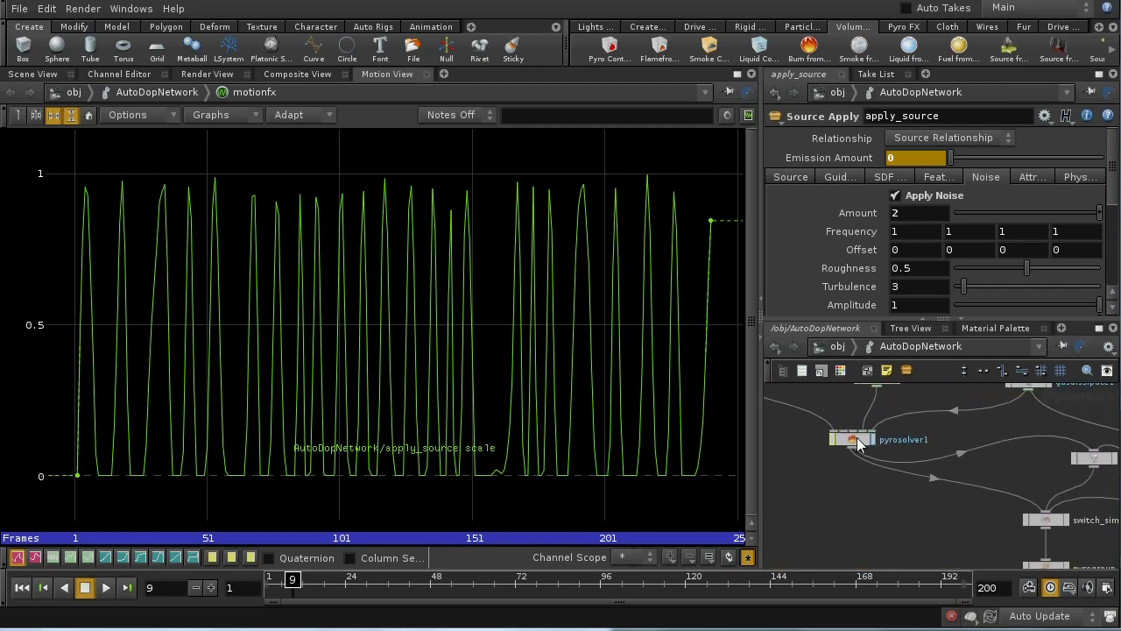
click(856, 440)
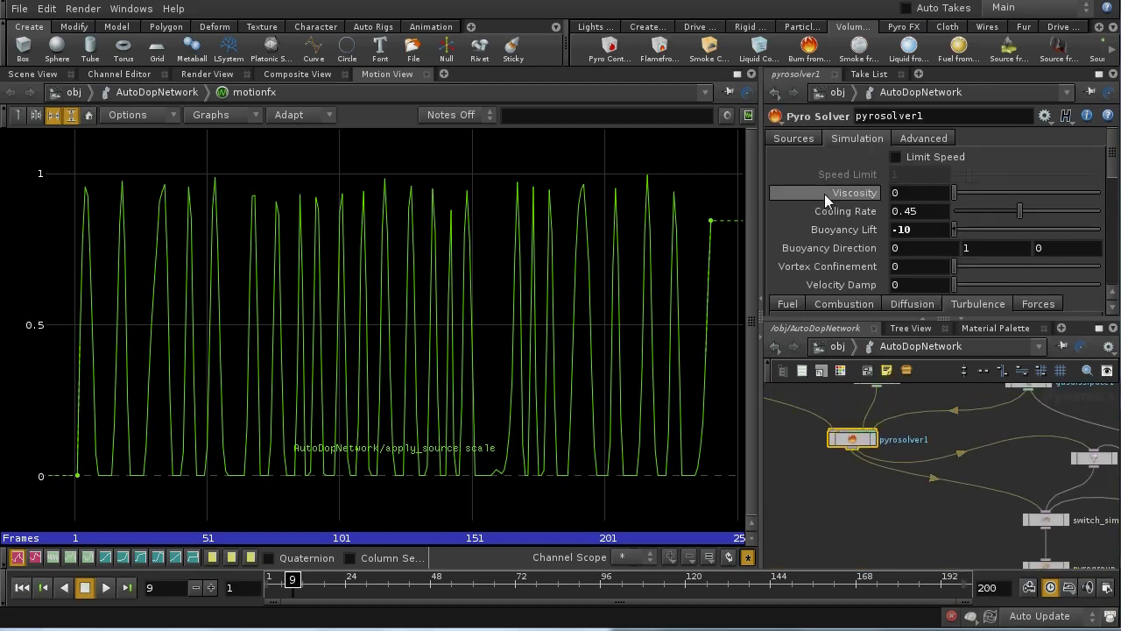
click(796, 140)
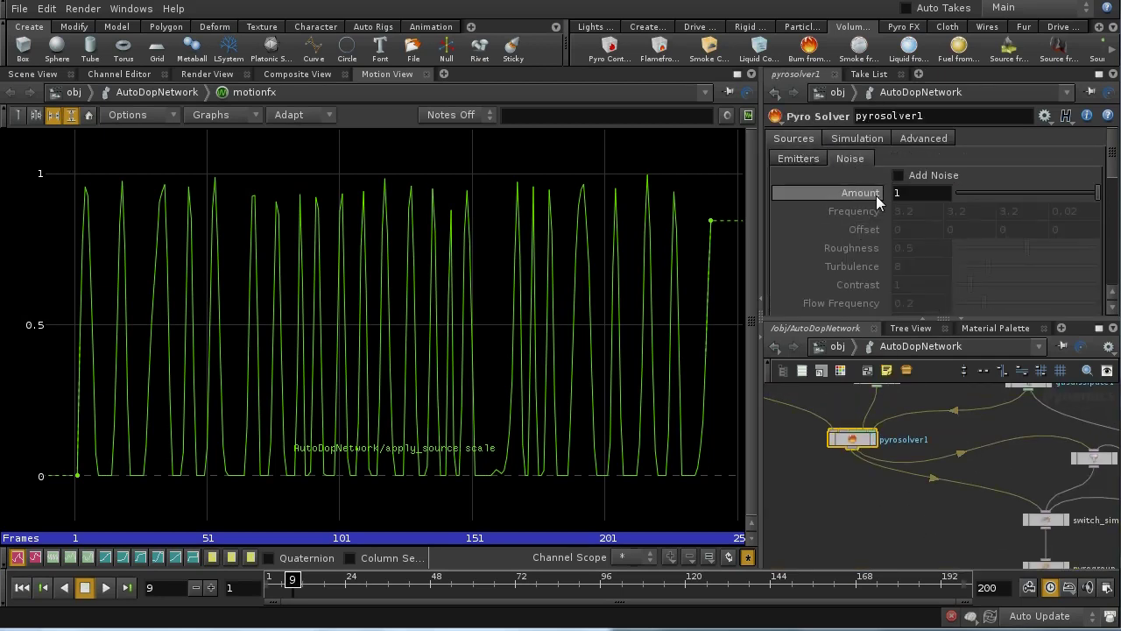
click(795, 157)
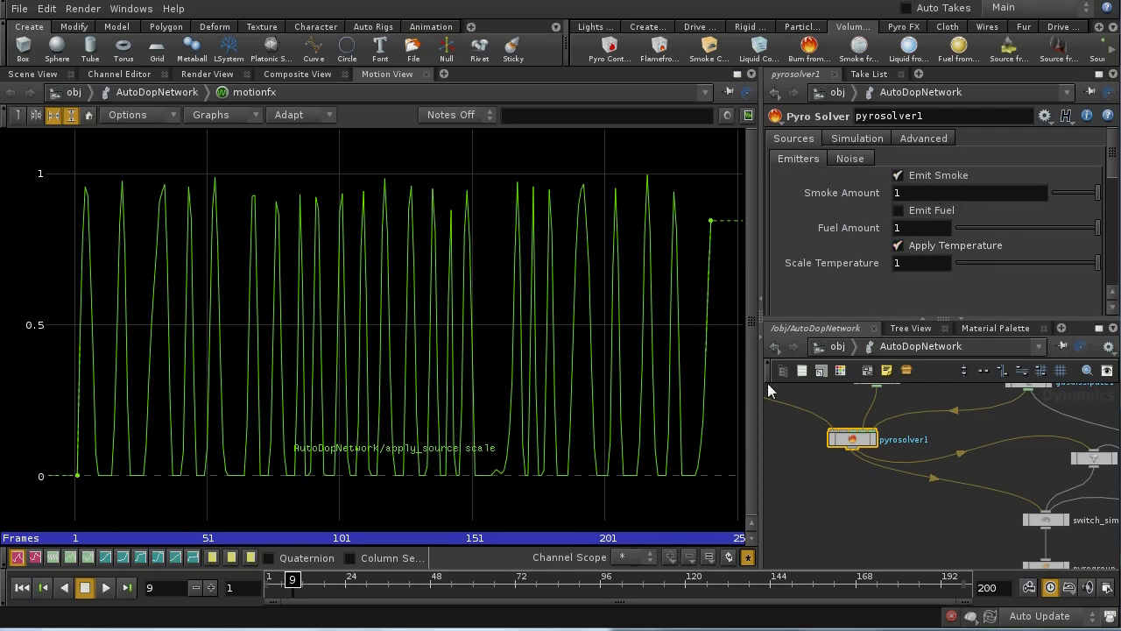
Step: Review apply_source's noise settings and return to the 3D Scene View
middle_drag(914, 468, 917, 546)
middle_drag(996, 529, 1010, 470)
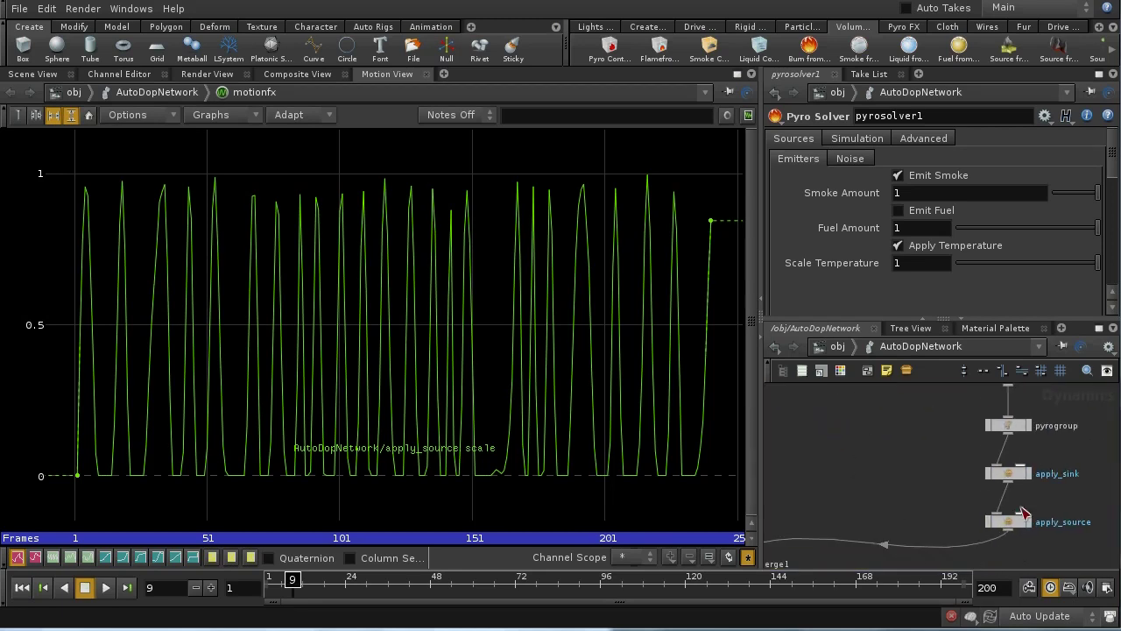
click(1010, 523)
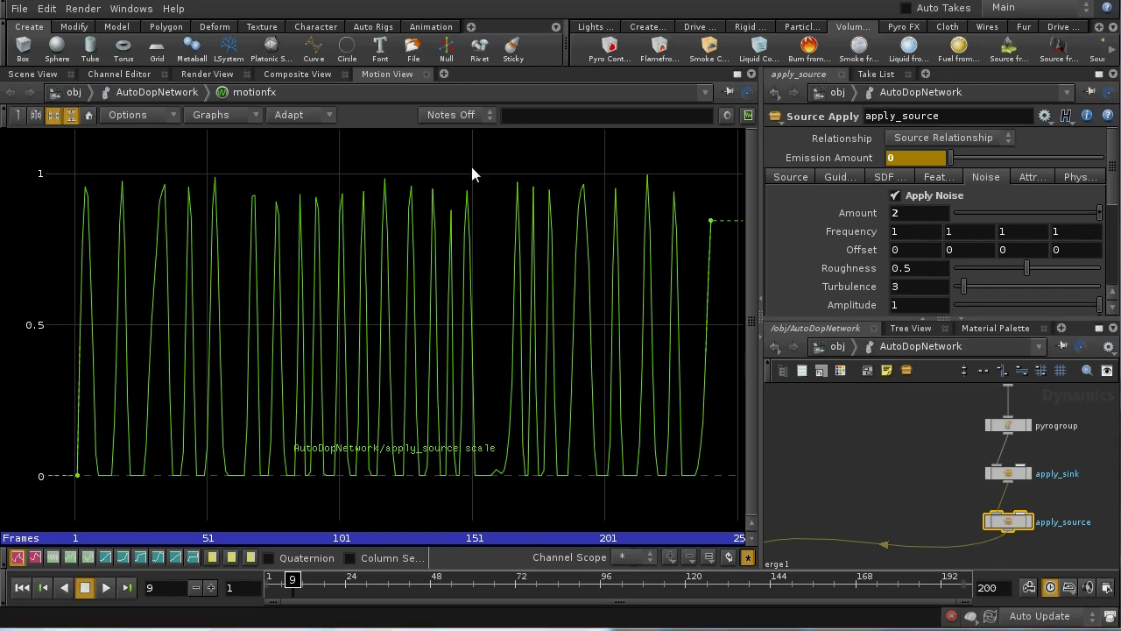
click(38, 75)
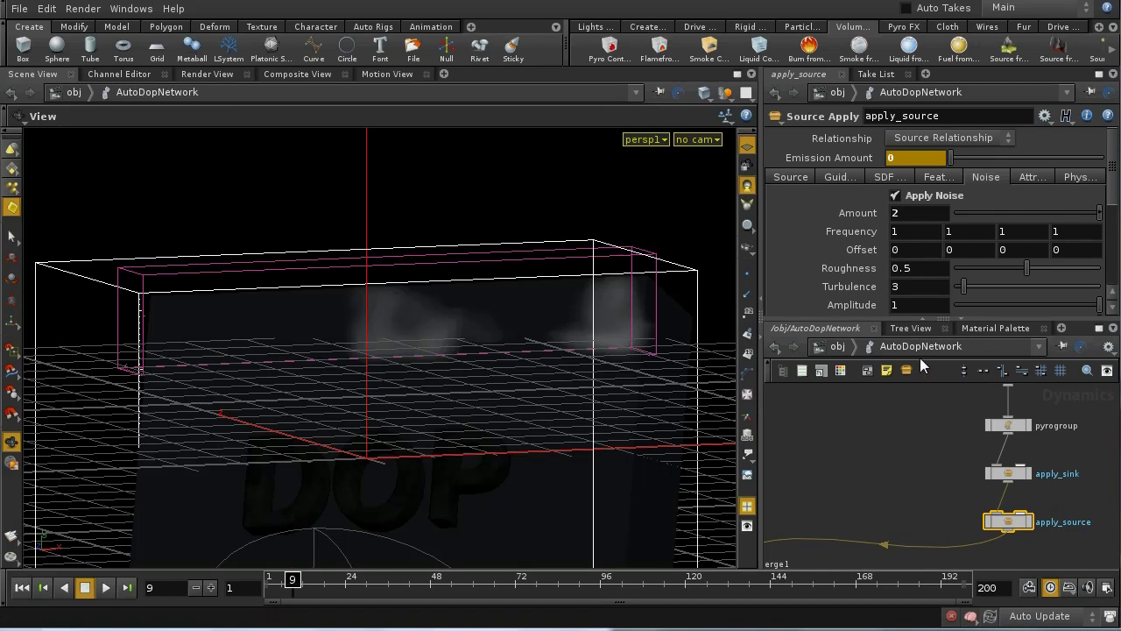
Step: At obj level, play the low-res smoke over the DOP letters and stop at frame 30
click(837, 347)
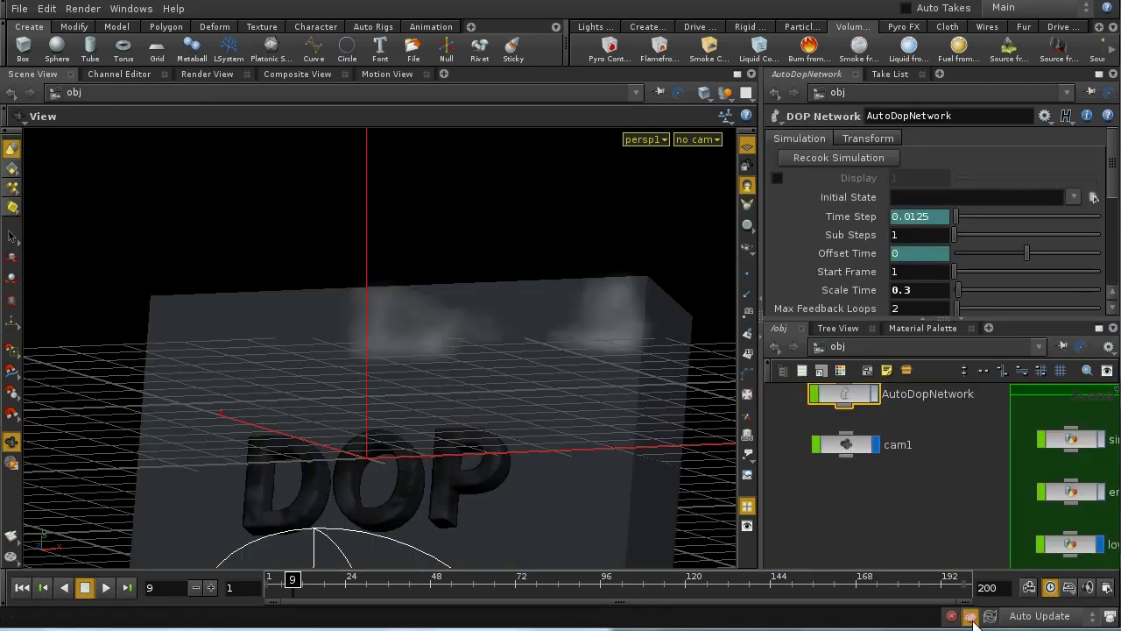
middle_drag(939, 509, 843, 494)
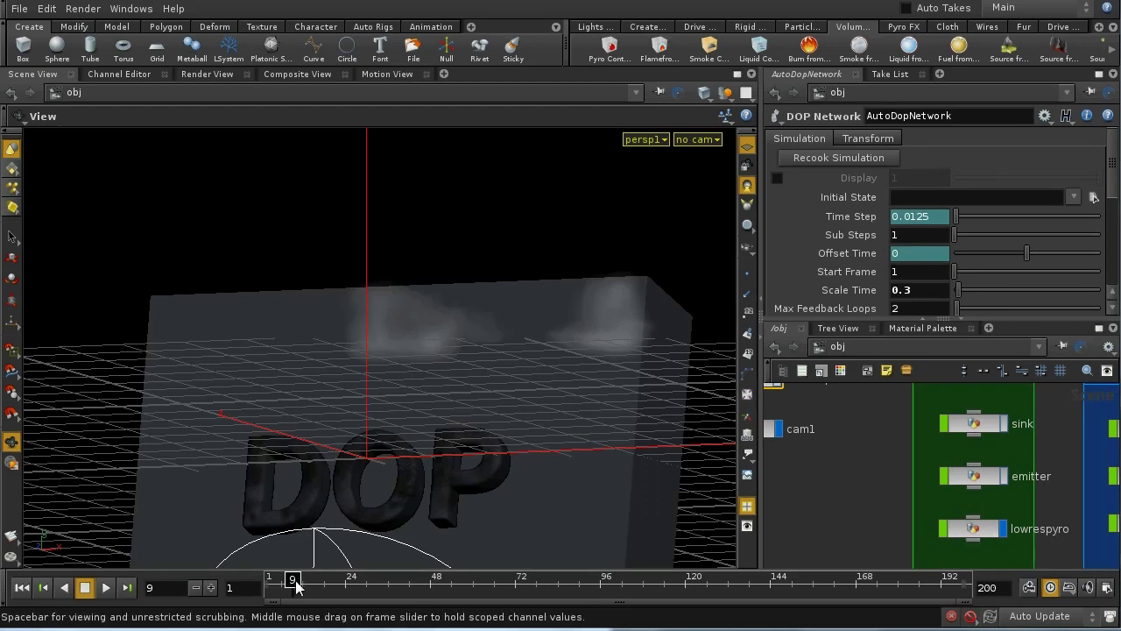
drag(291, 587, 432, 601)
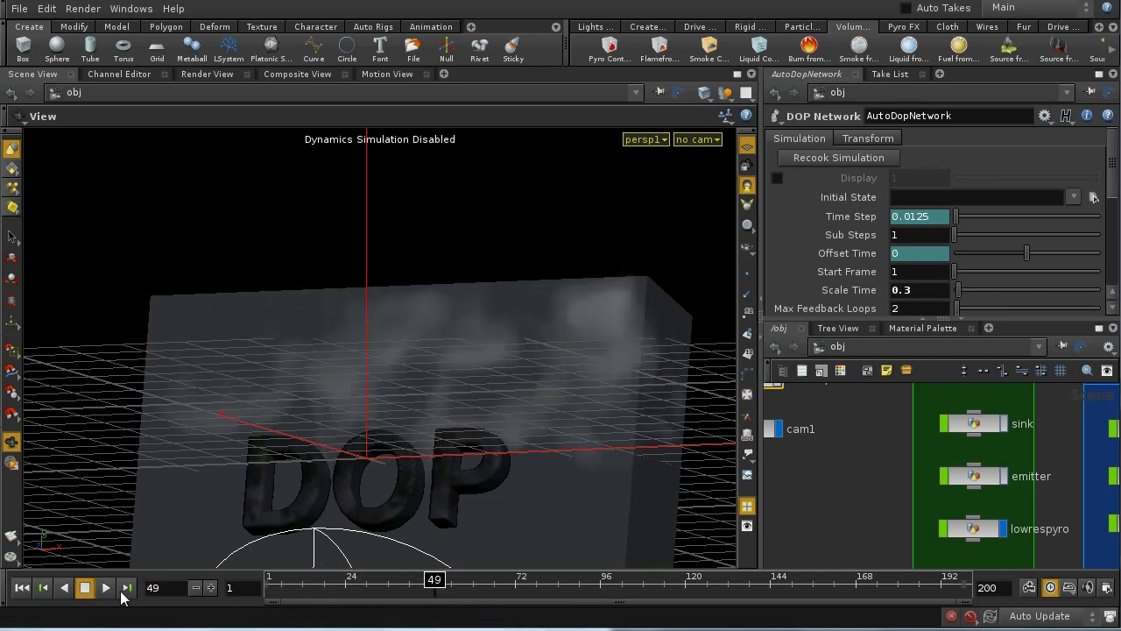
click(106, 588)
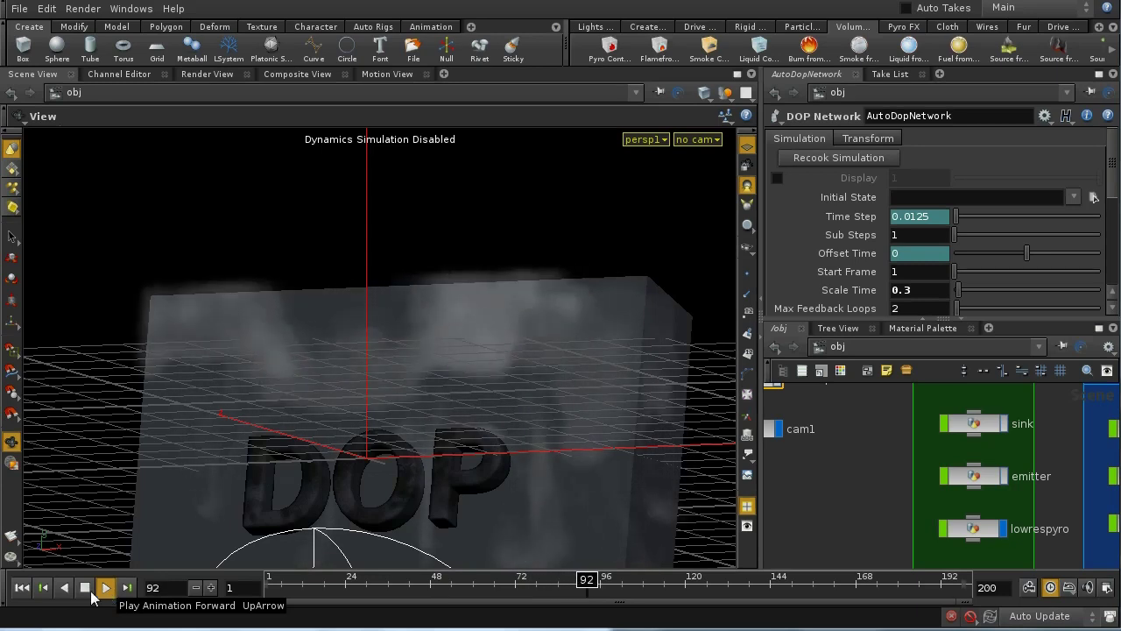
click(84, 587)
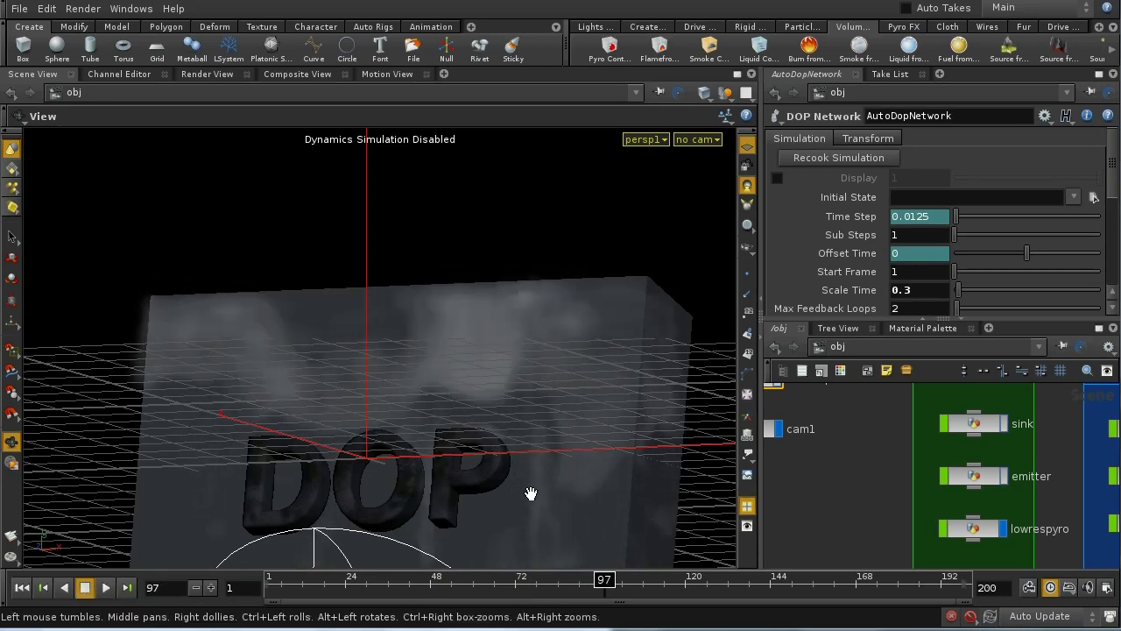
drag(528, 493, 530, 353)
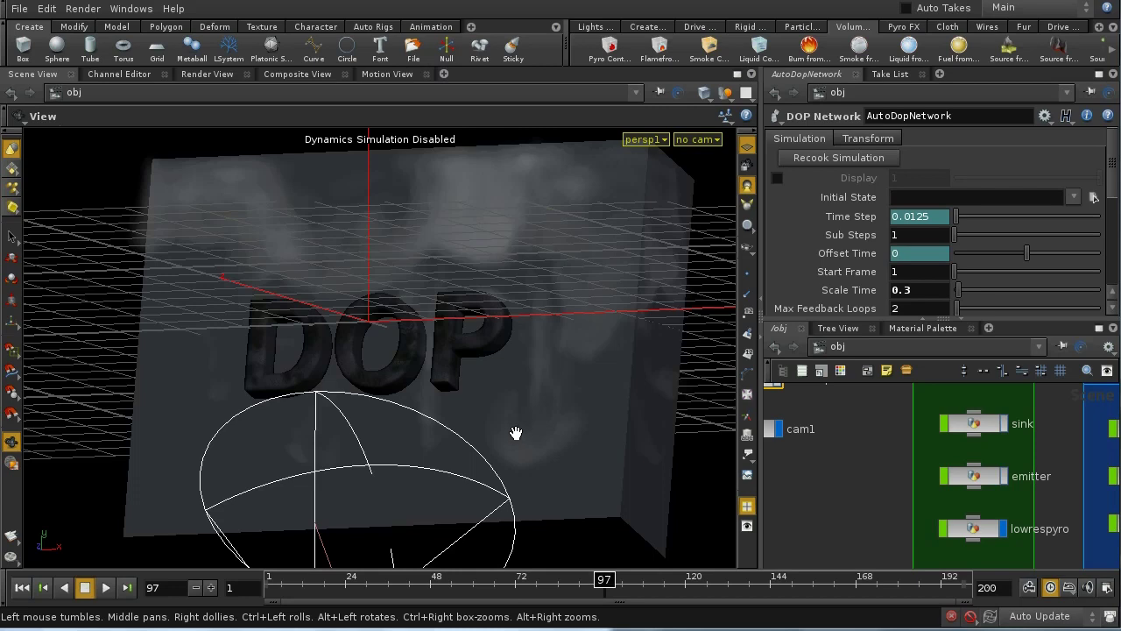
click(105, 587)
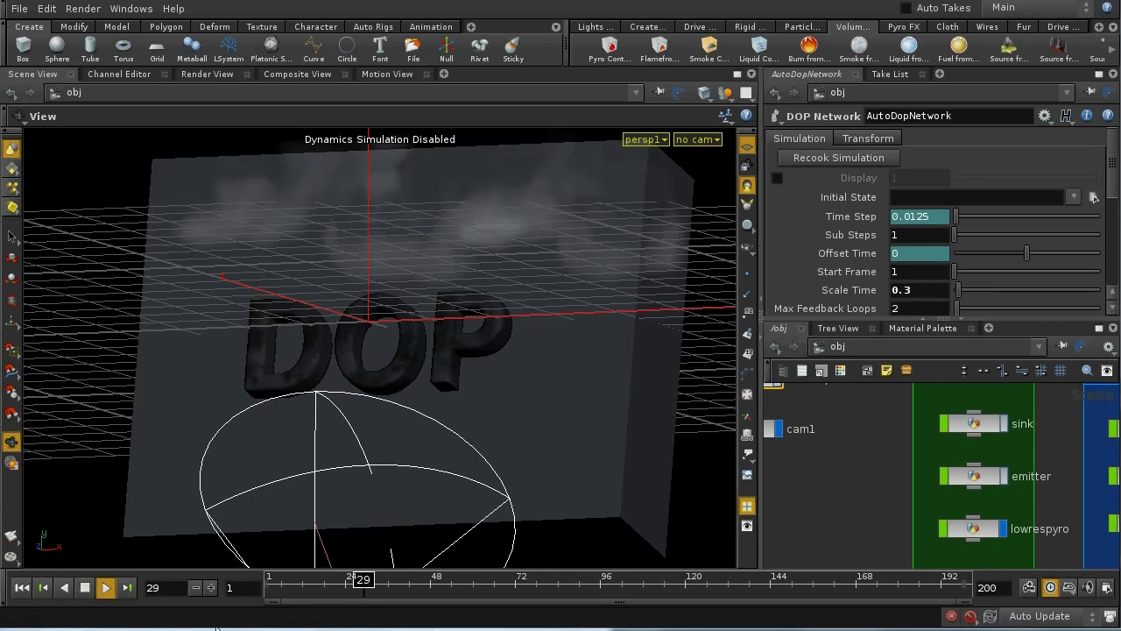
key(Escape)
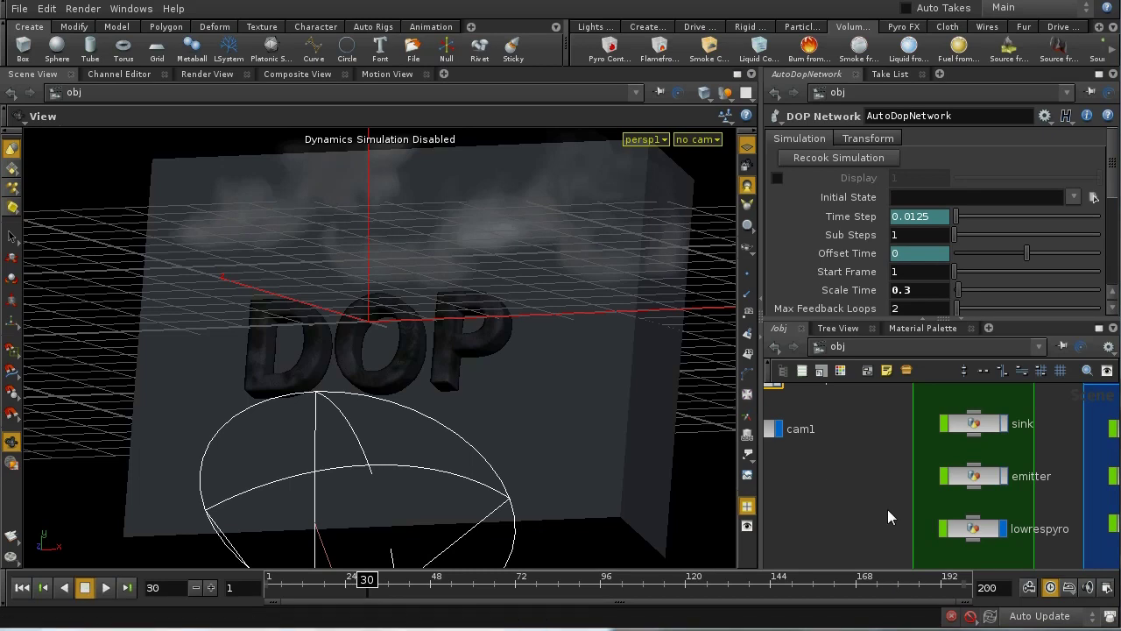
middle_drag(825, 458, 858, 518)
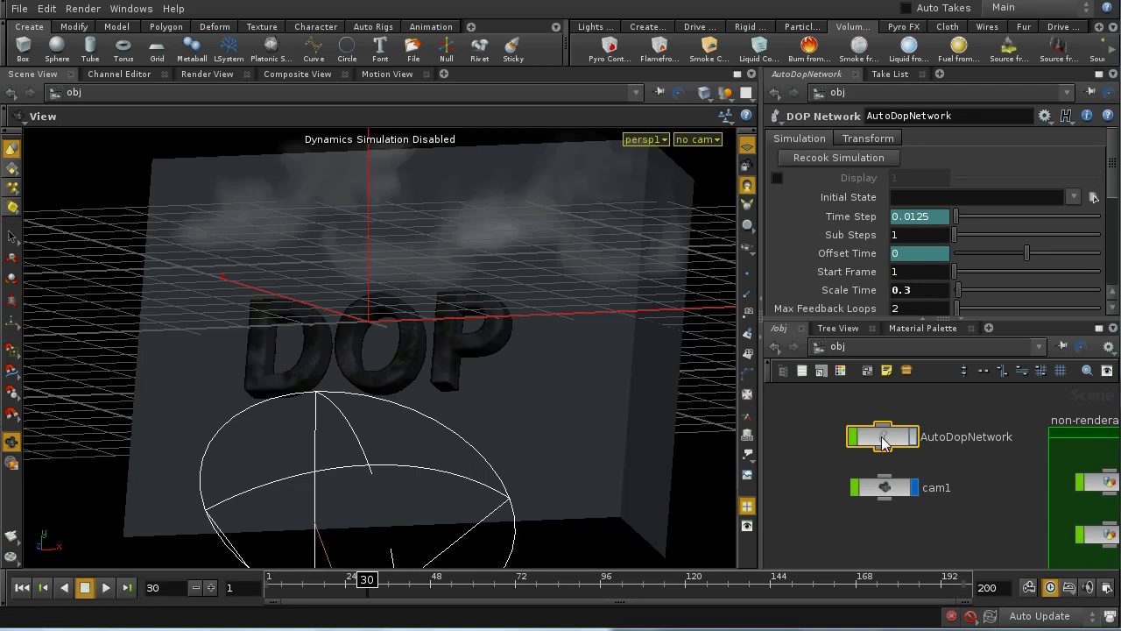
Step: Inside AutoDopNetwork, check pyrosolver1's Simulation settings showing Buoyancy Lift -10
double_click(883, 438)
middle_drag(908, 462, 941, 545)
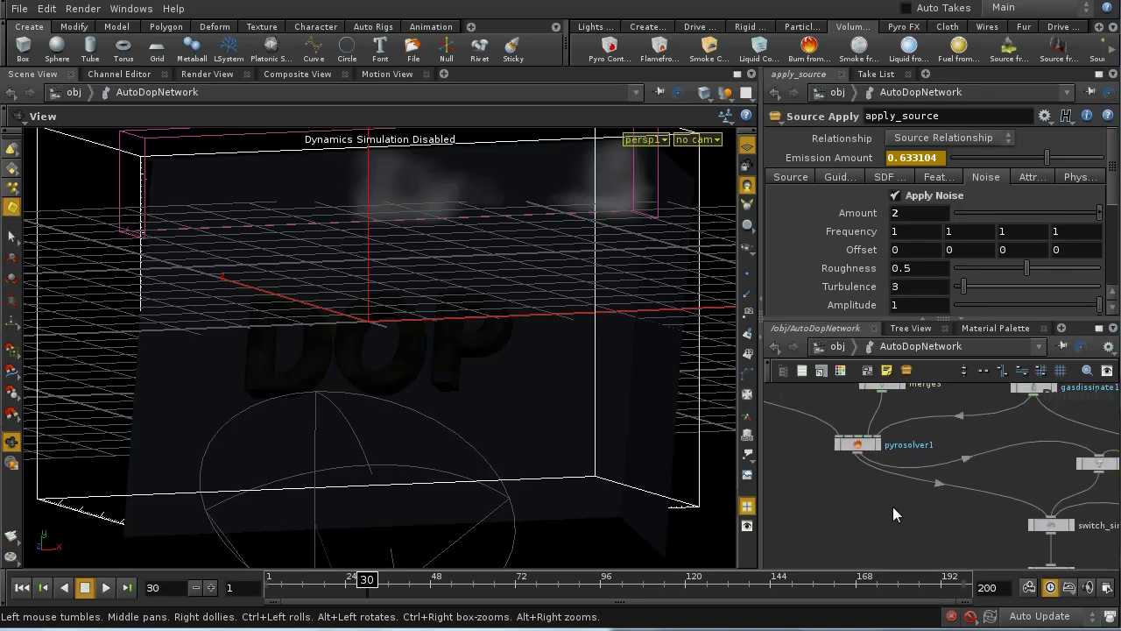
click(861, 444)
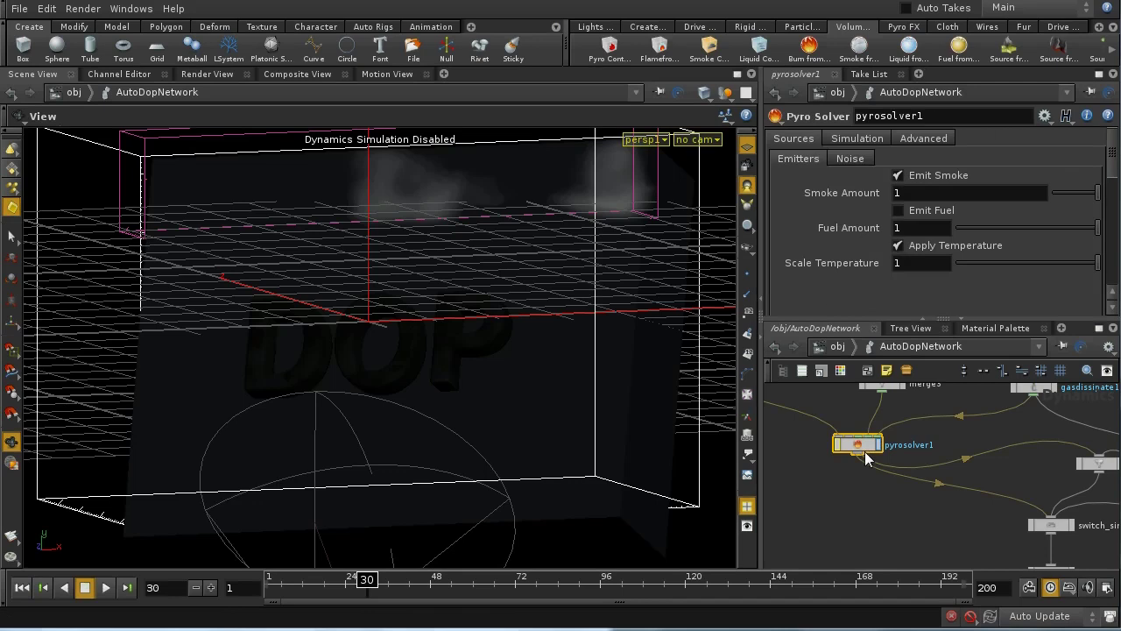
click(869, 139)
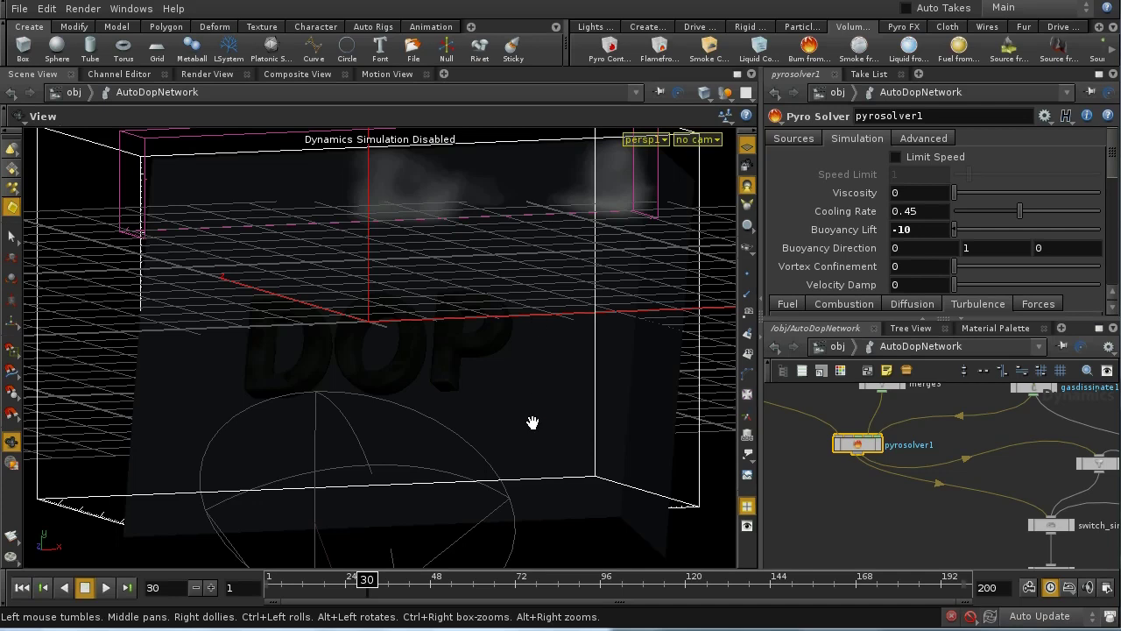
scroll(883, 515, down, 10)
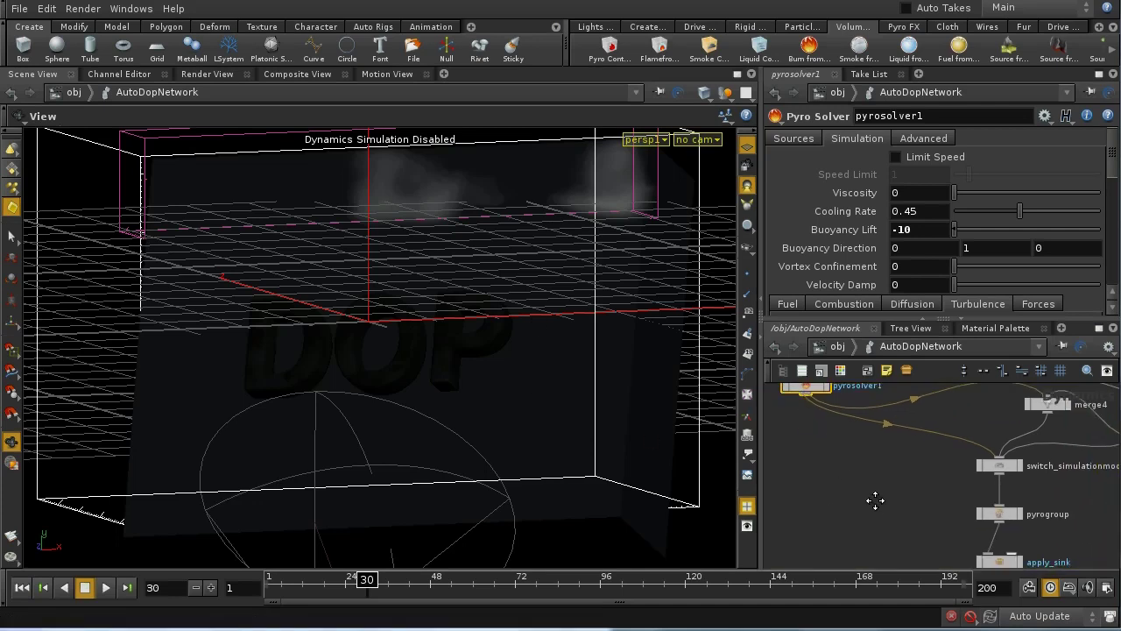
Step: Check apply_source's temperature and velocity settings for the -2 downward velocity
middle_drag(996, 525, 1010, 469)
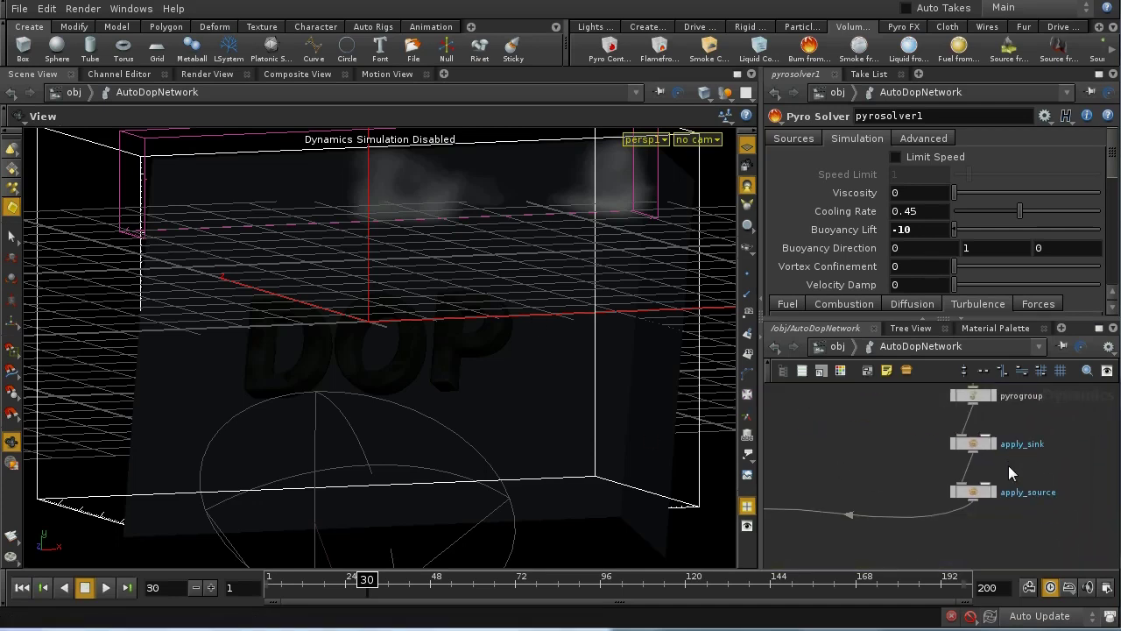
click(975, 491)
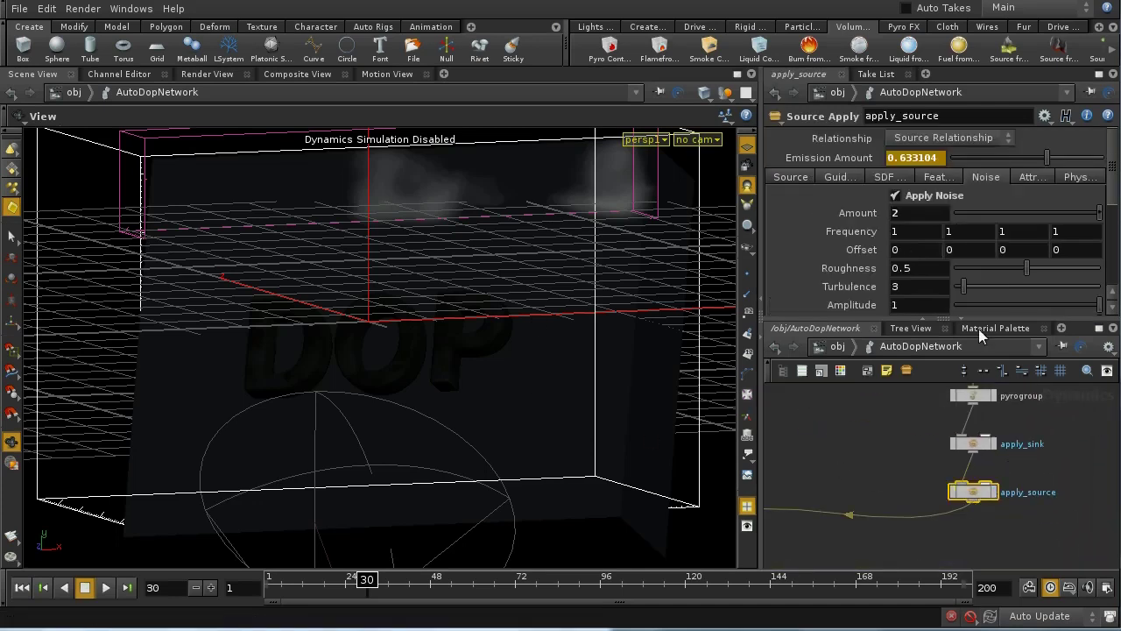
click(1074, 177)
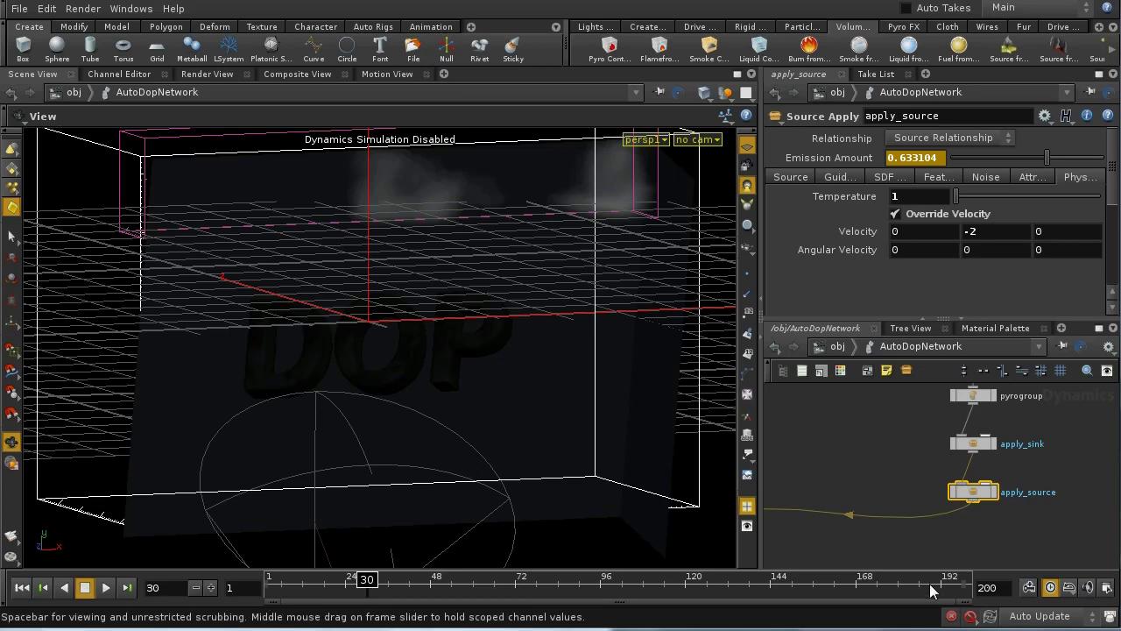
middle_drag(881, 478, 926, 532)
Step: Scroll pyrosolver1 to Turbulence (Scale 0.1, Perlin Noise, Turbulence 3) and frame the vorticle nodes
click(936, 512)
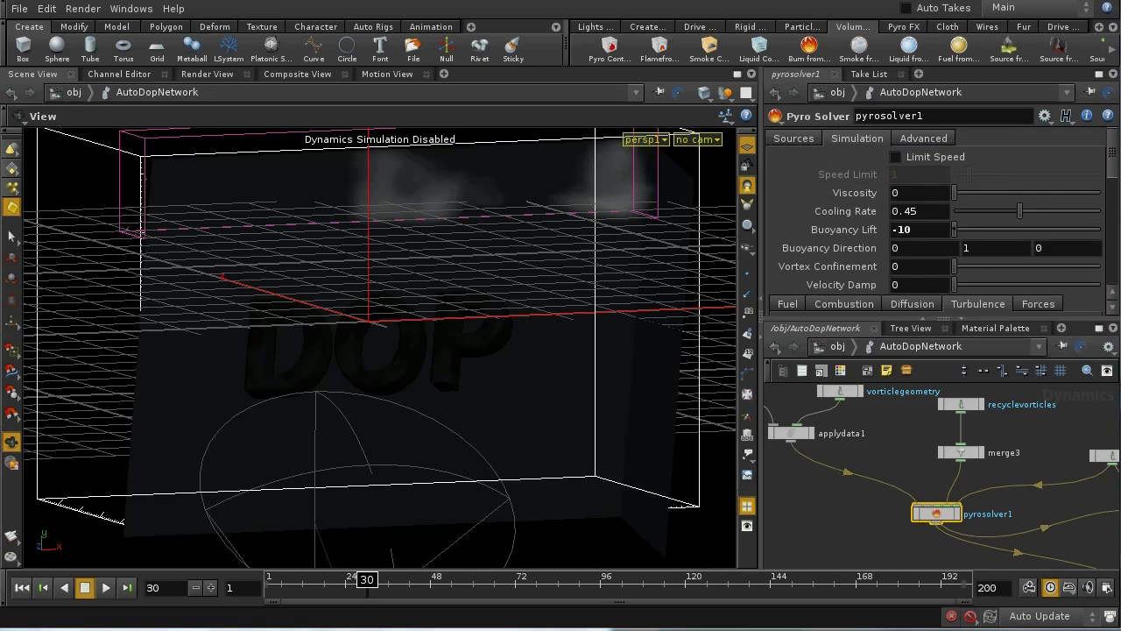
middle_drag(880, 533, 899, 522)
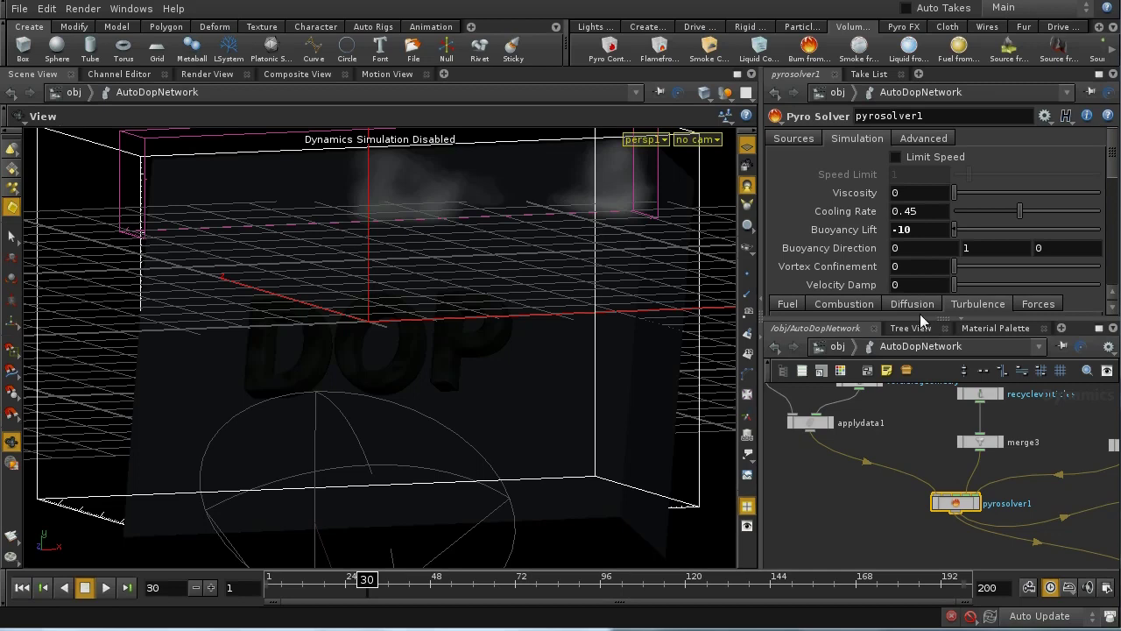
drag(1112, 169, 1115, 210)
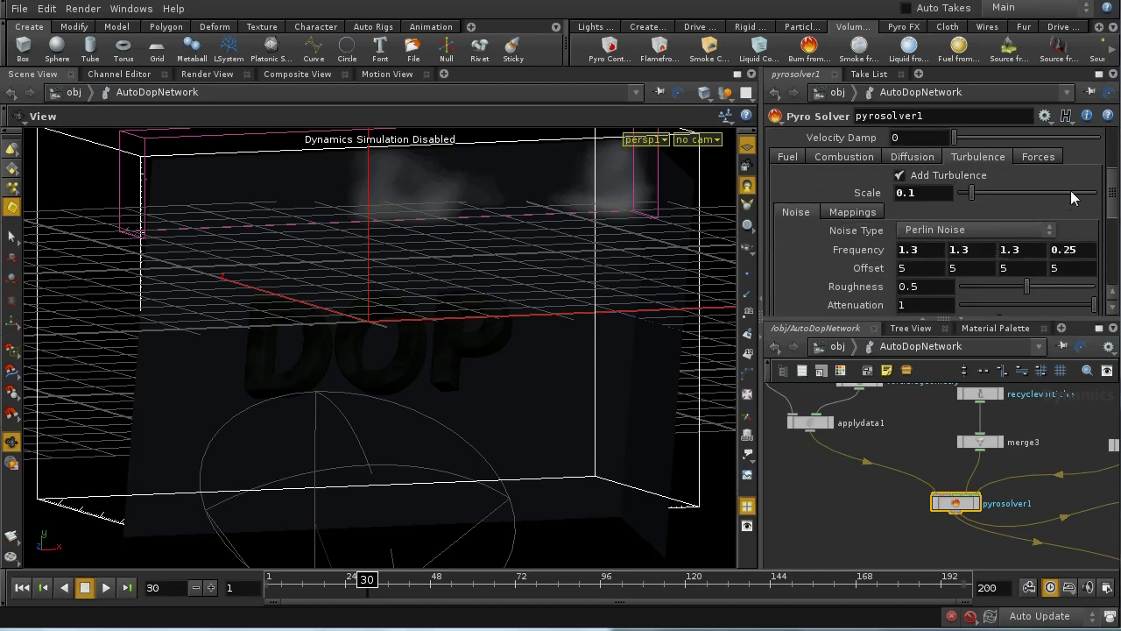
mouse_move(1112, 199)
mouse_down()
mouse_move(1112, 159)
mouse_move(1117, 203)
mouse_up()
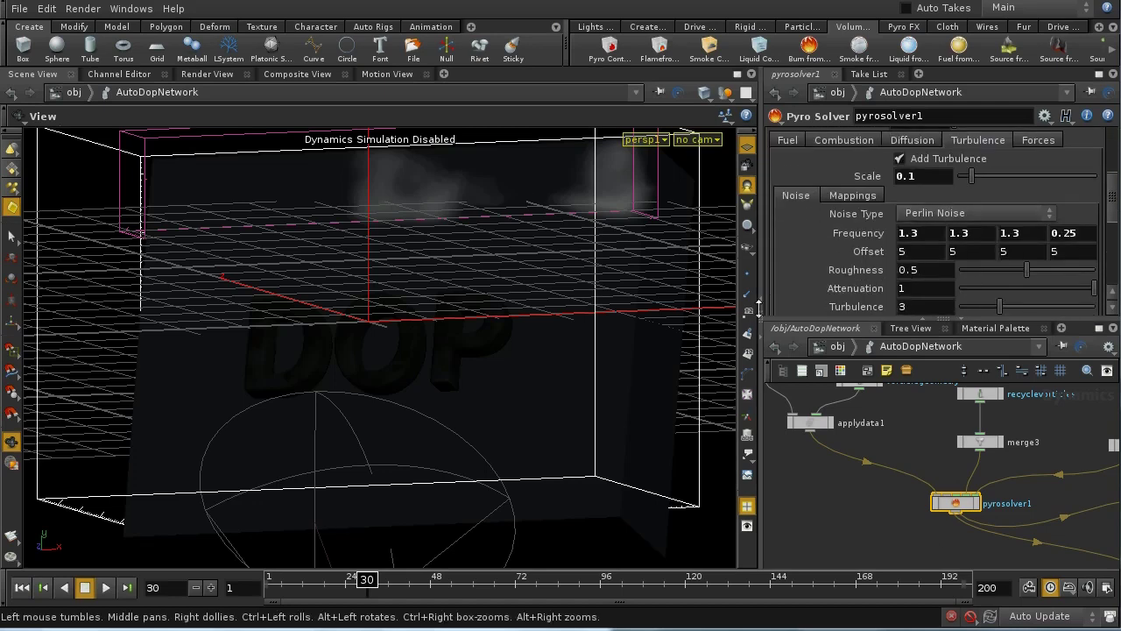
middle_drag(850, 477, 888, 534)
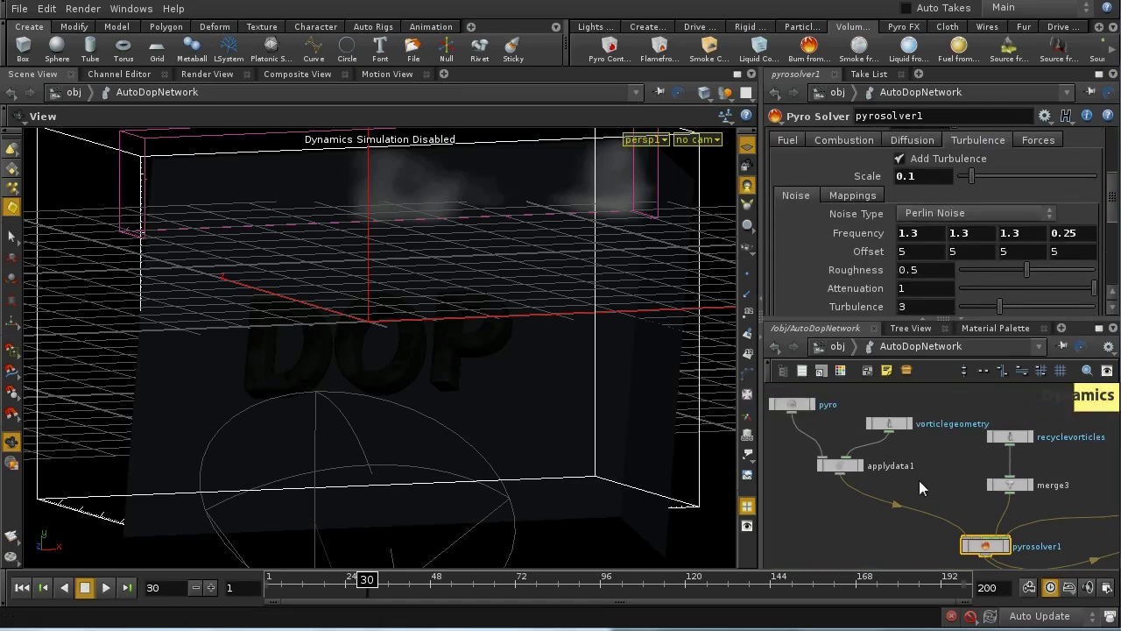
middle_drag(928, 446, 926, 461)
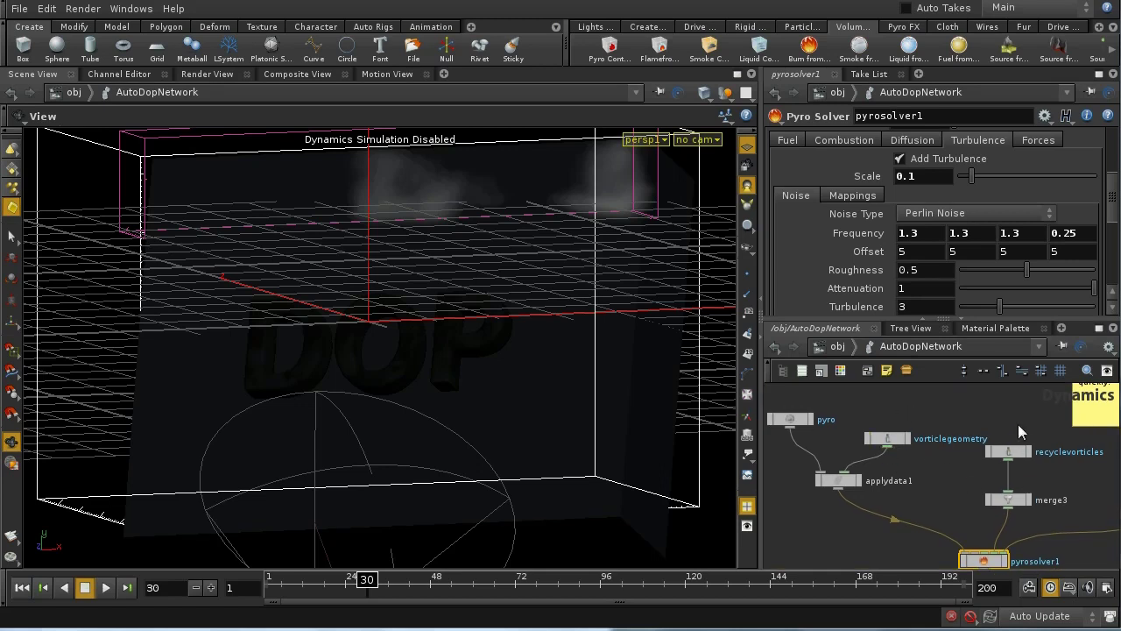
Step: Enable Display Vorticles on vorticlegeometry to show its 500 vorticle points in the container
click(1112, 56)
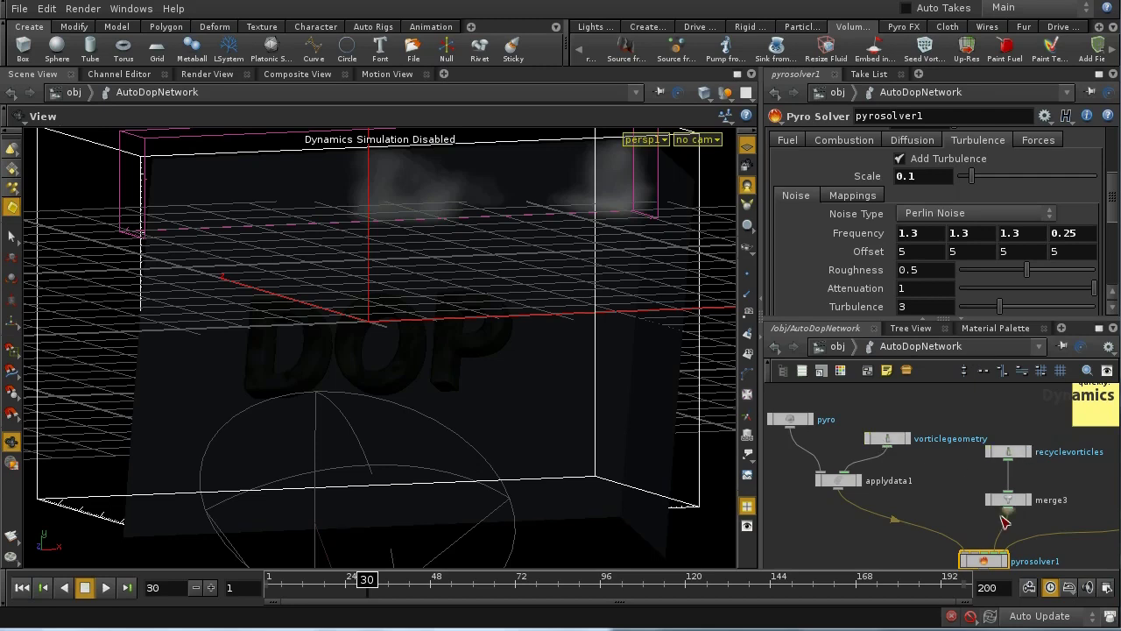
click(888, 439)
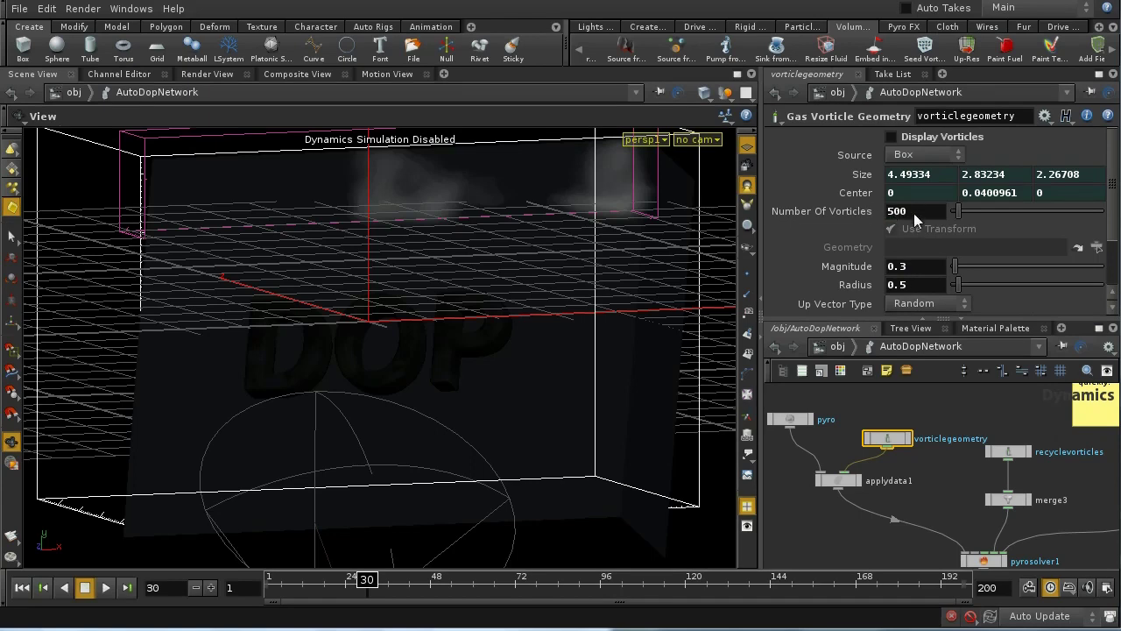
click(938, 137)
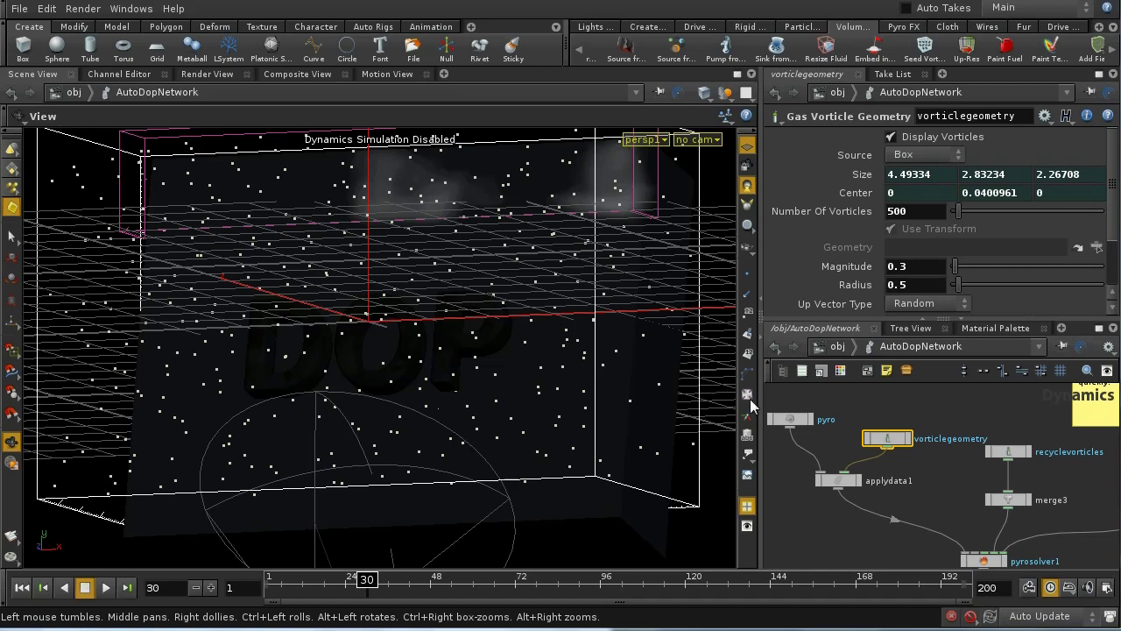
Step: Uncheck Scale Evaporation Rate by Control on gasdissipate1, keeping 0.2 evaporation by subtraction
mouse_move(926, 506)
middle_down()
mouse_move(863, 443)
mouse_move(973, 513)
mouse_move(914, 497)
middle_up()
click(985, 463)
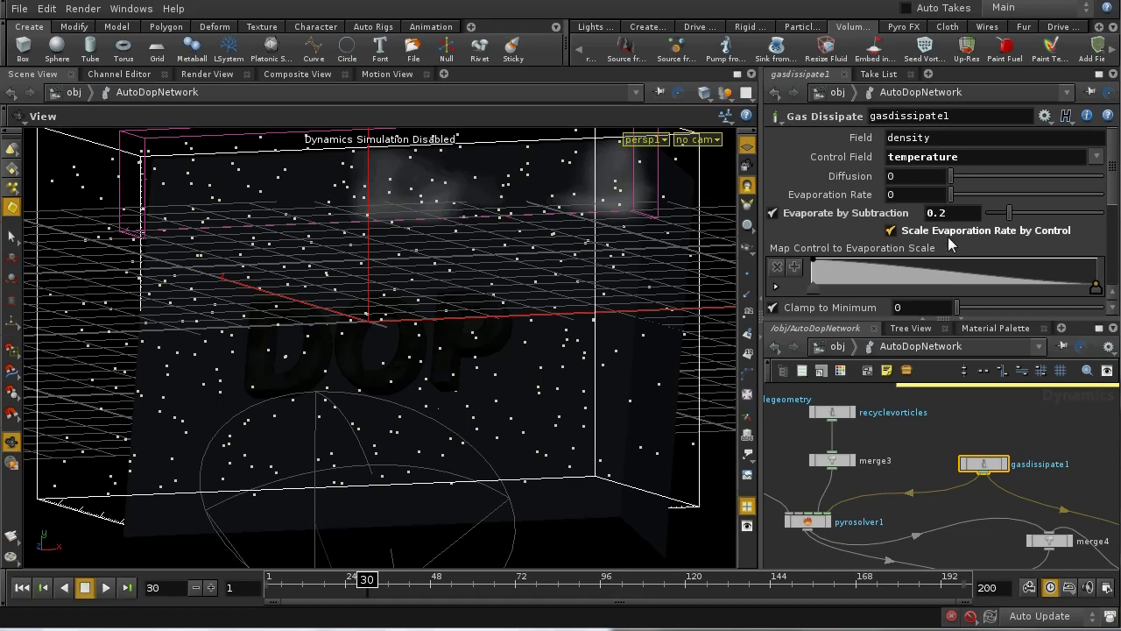
scroll(1110, 202, down, 2)
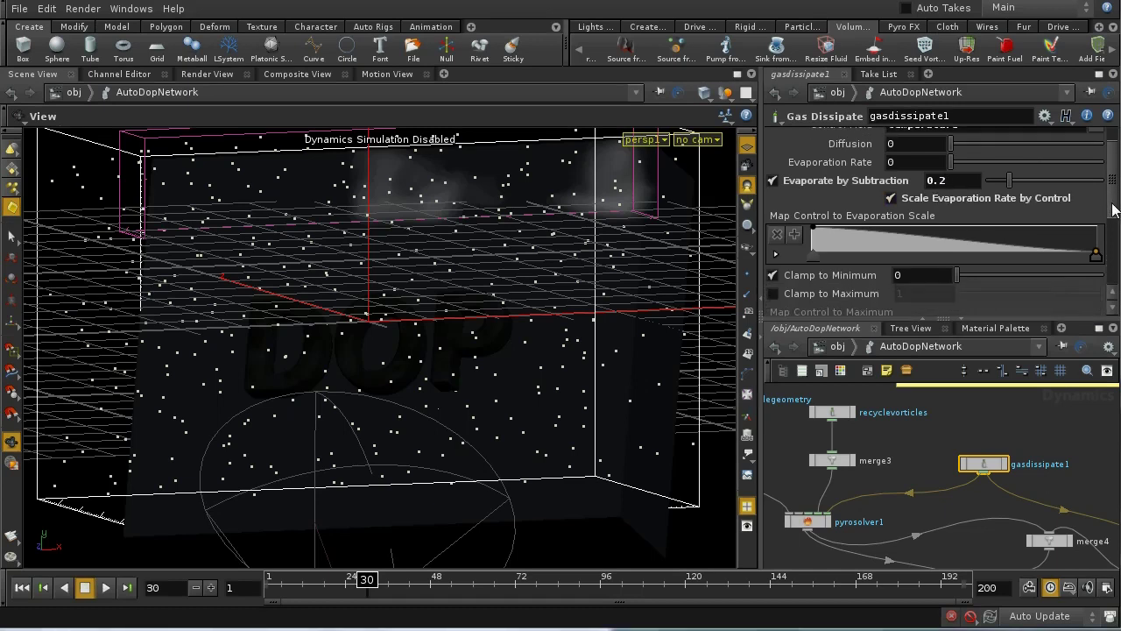
click(891, 193)
drag(1116, 206, 1114, 247)
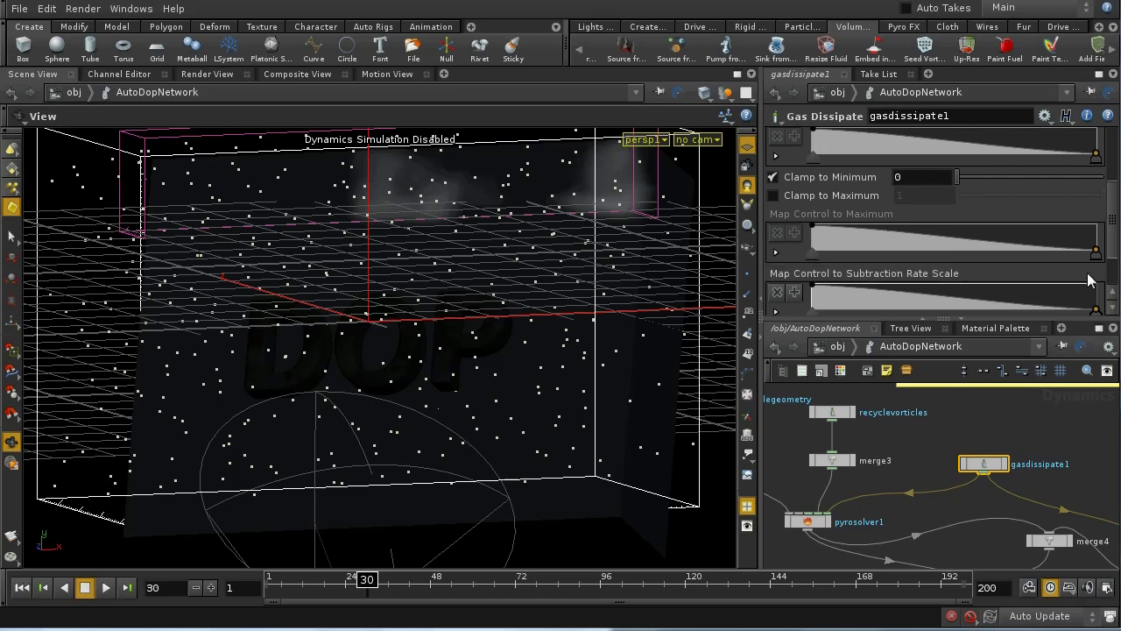
drag(1110, 254, 1114, 191)
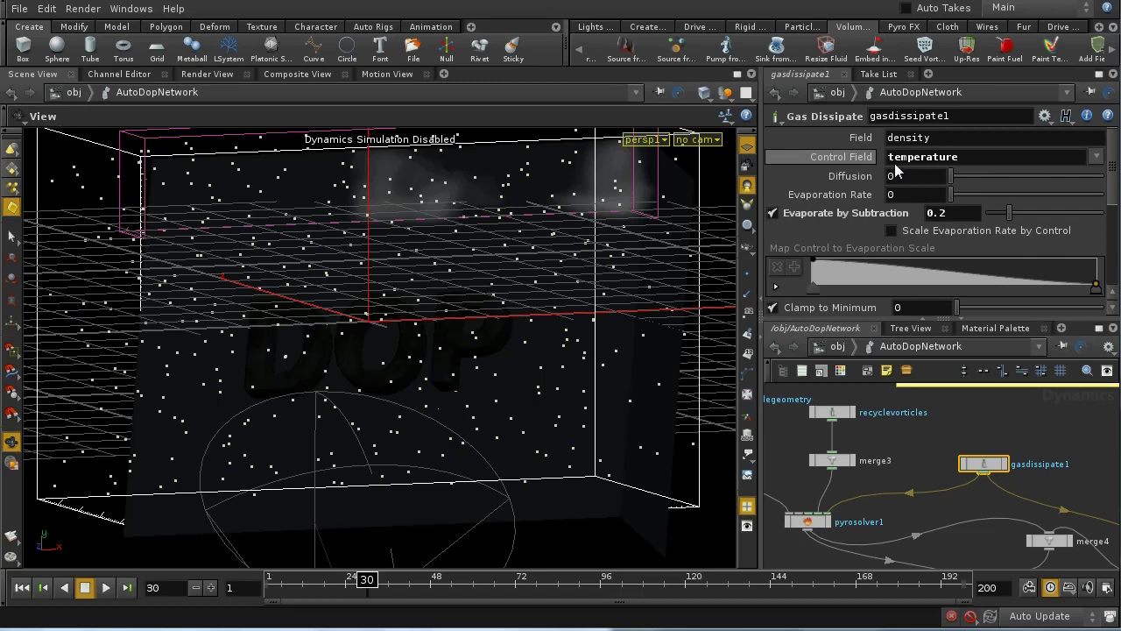
drag(1112, 183, 1110, 259)
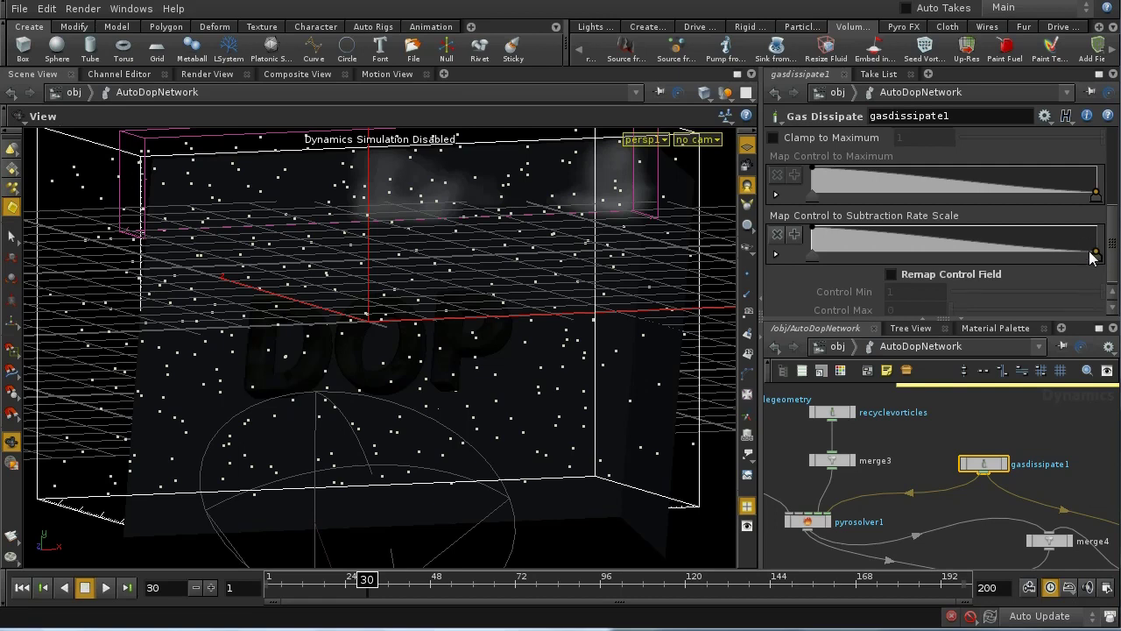
scroll(1112, 262, up, 5)
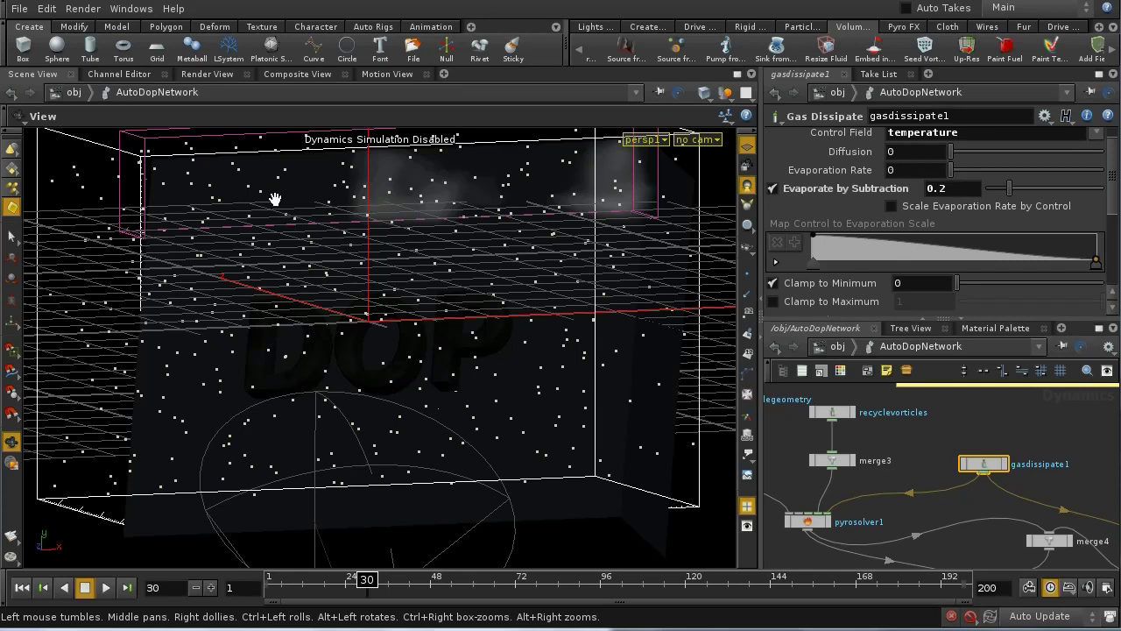
middle_drag(904, 446, 982, 479)
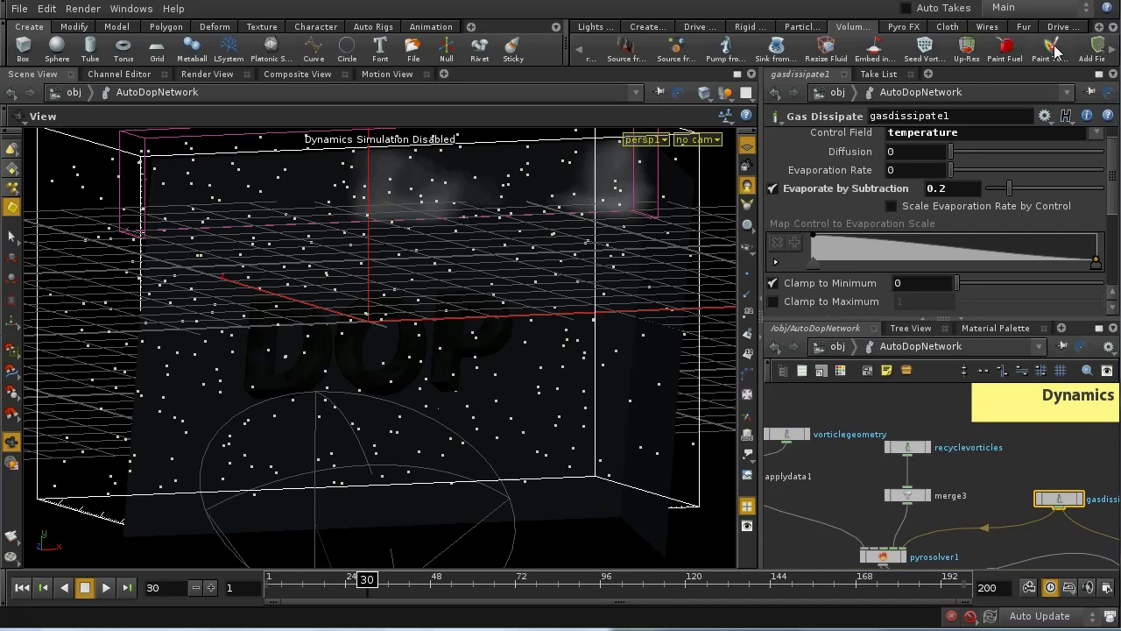
click(1086, 8)
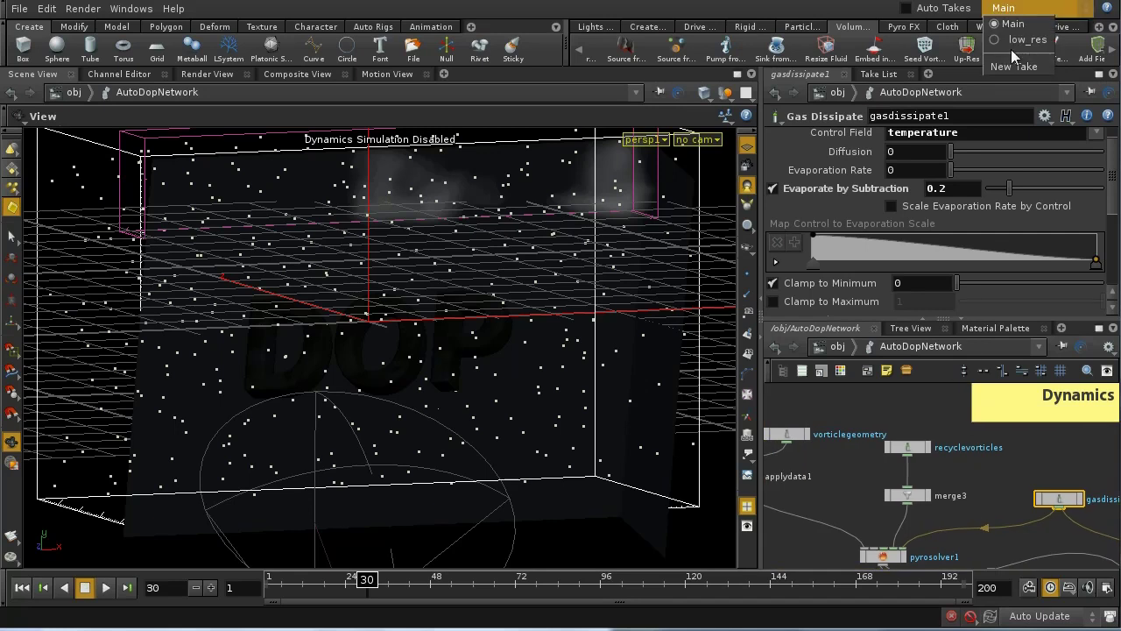
click(1030, 14)
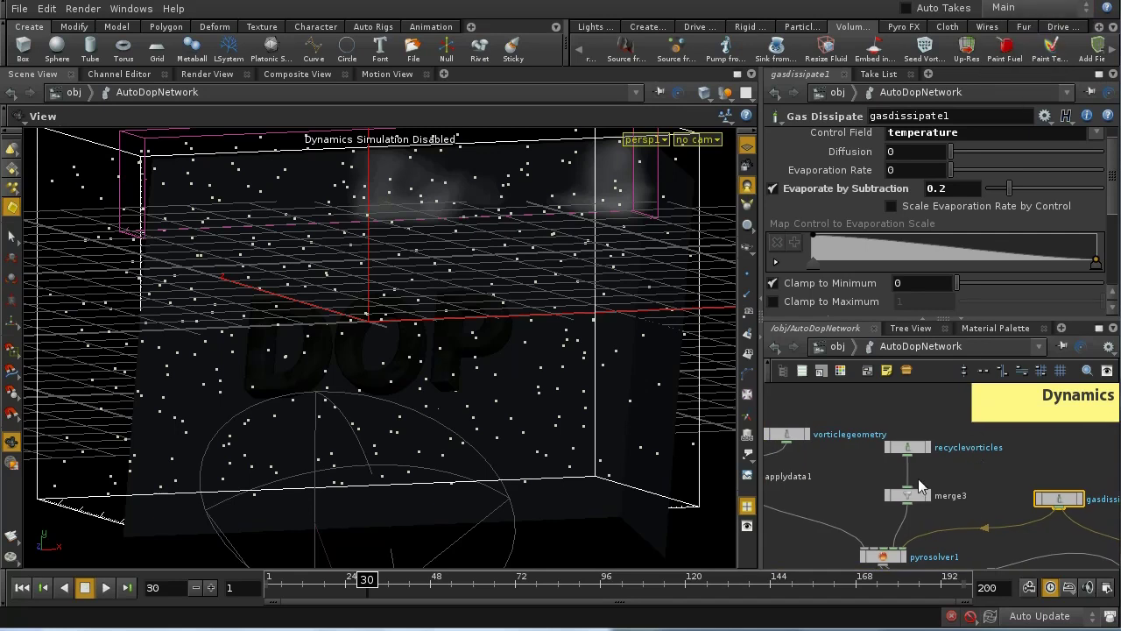
middle_drag(864, 472, 989, 491)
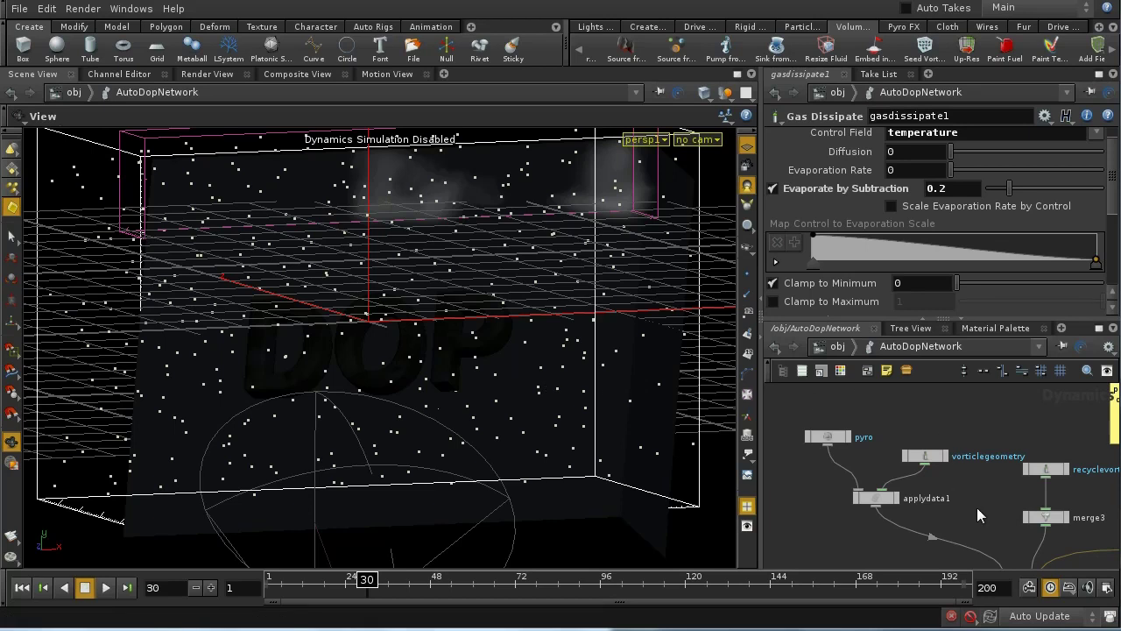
middle_drag(978, 508, 903, 465)
middle_drag(1076, 532, 943, 501)
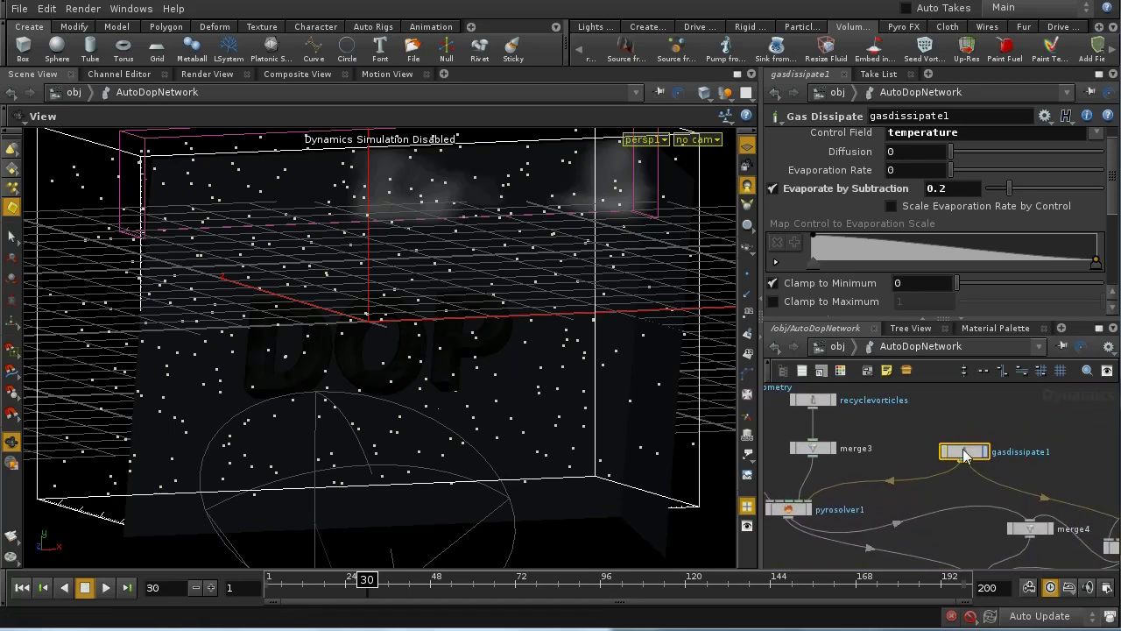
drag(964, 453, 969, 433)
middle_drag(968, 434, 937, 444)
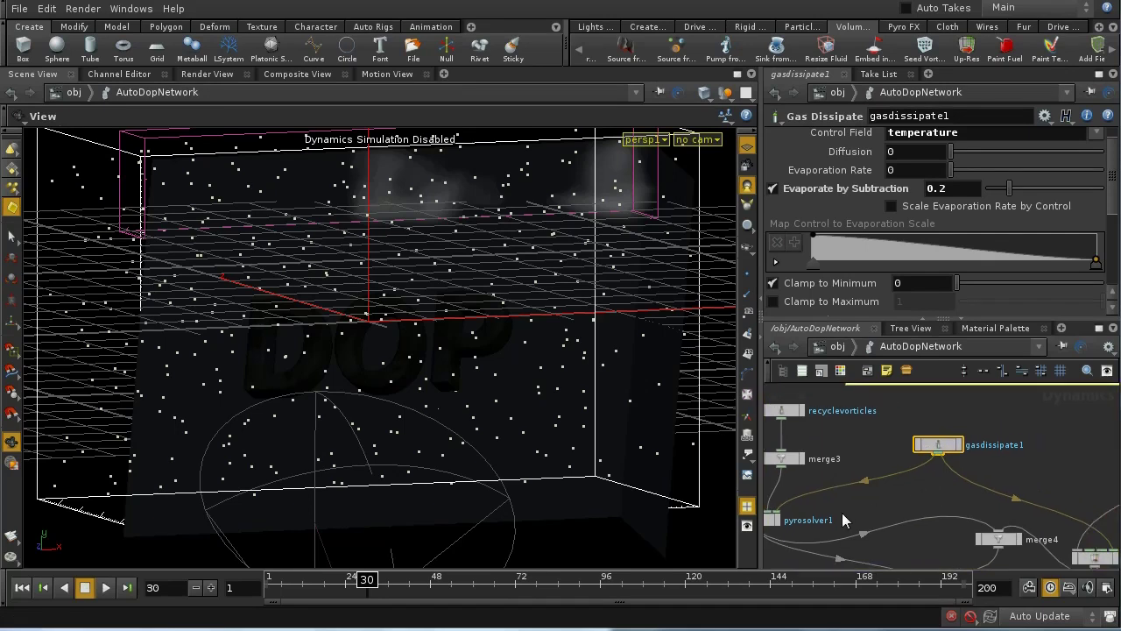
middle_drag(838, 514, 892, 464)
middle_drag(1034, 447, 959, 444)
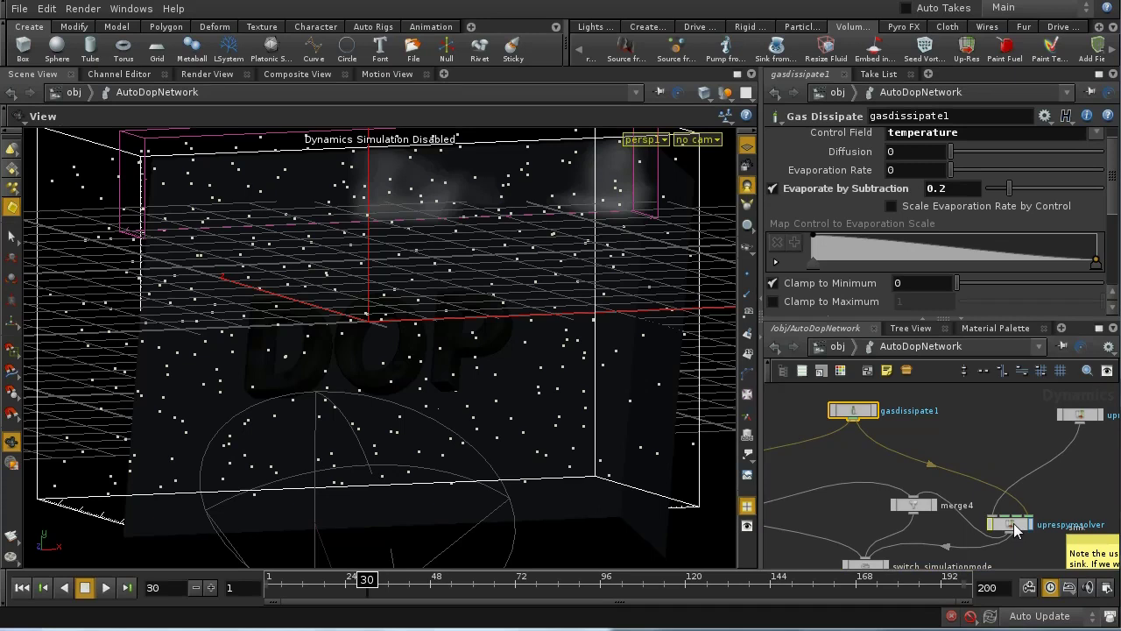
middle_drag(853, 464, 953, 469)
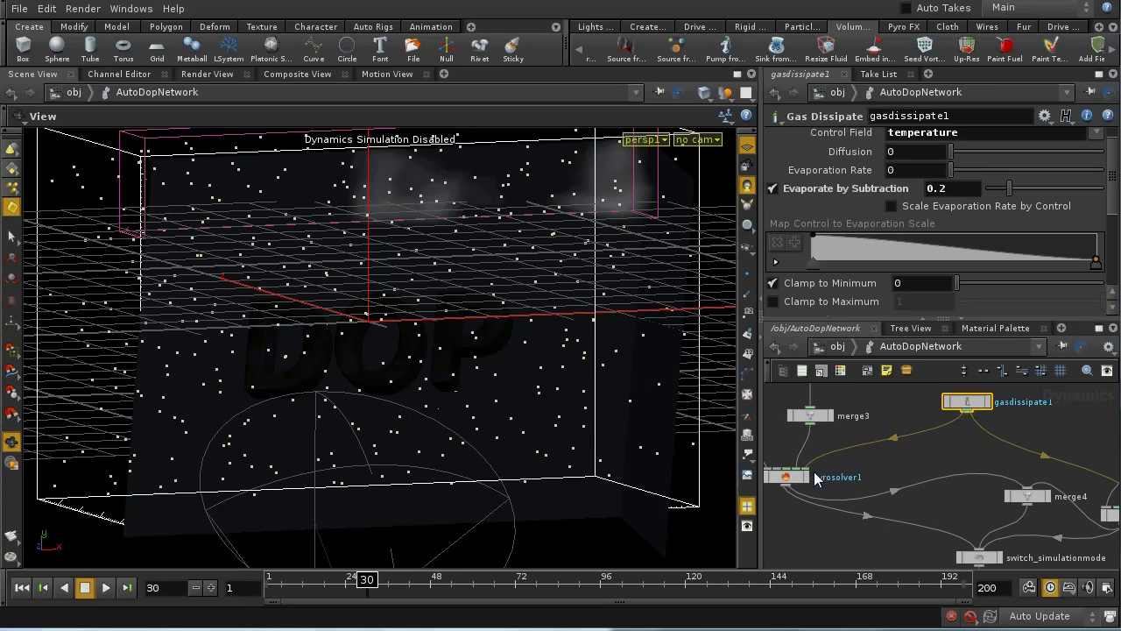
scroll(835, 495, up, 3)
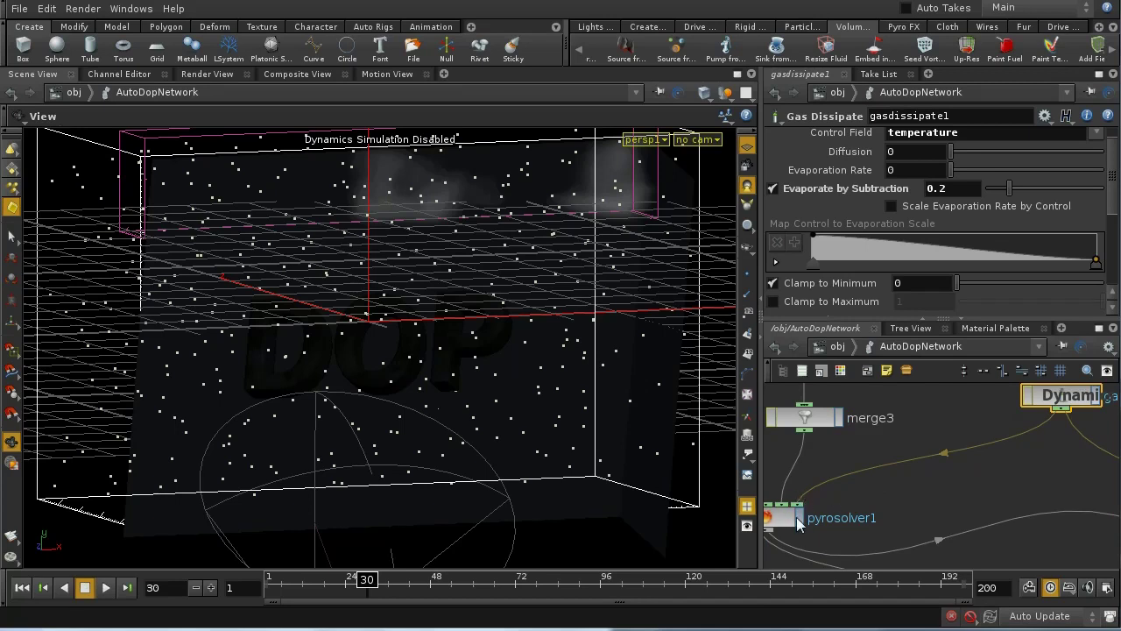
scroll(857, 504, up, 2)
scroll(841, 510, down, 2)
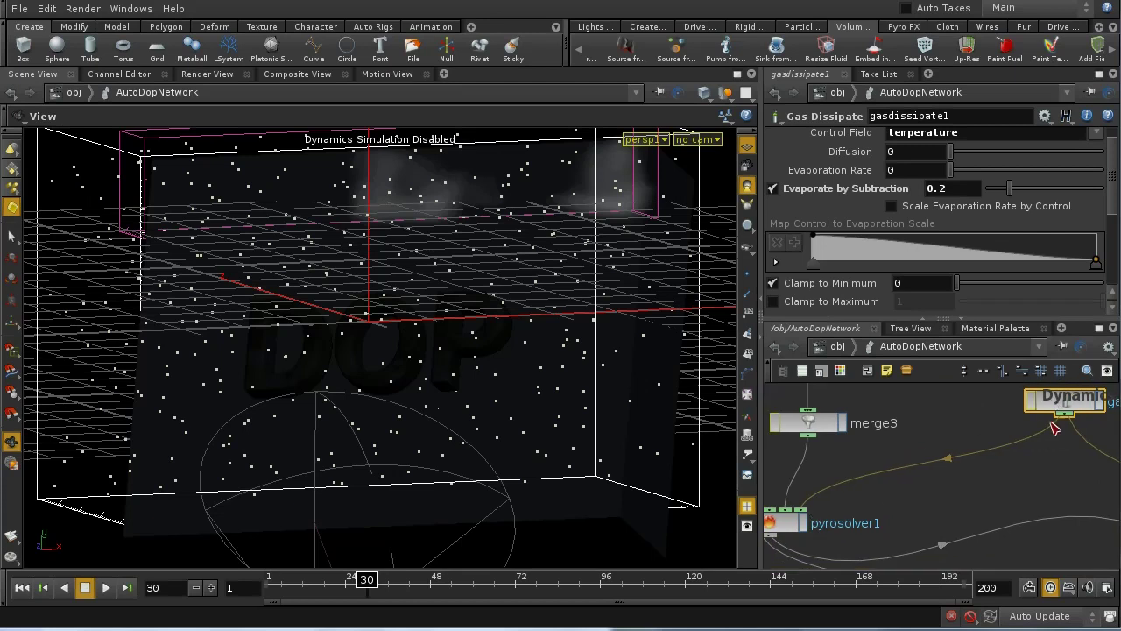
middle_drag(1055, 417, 995, 456)
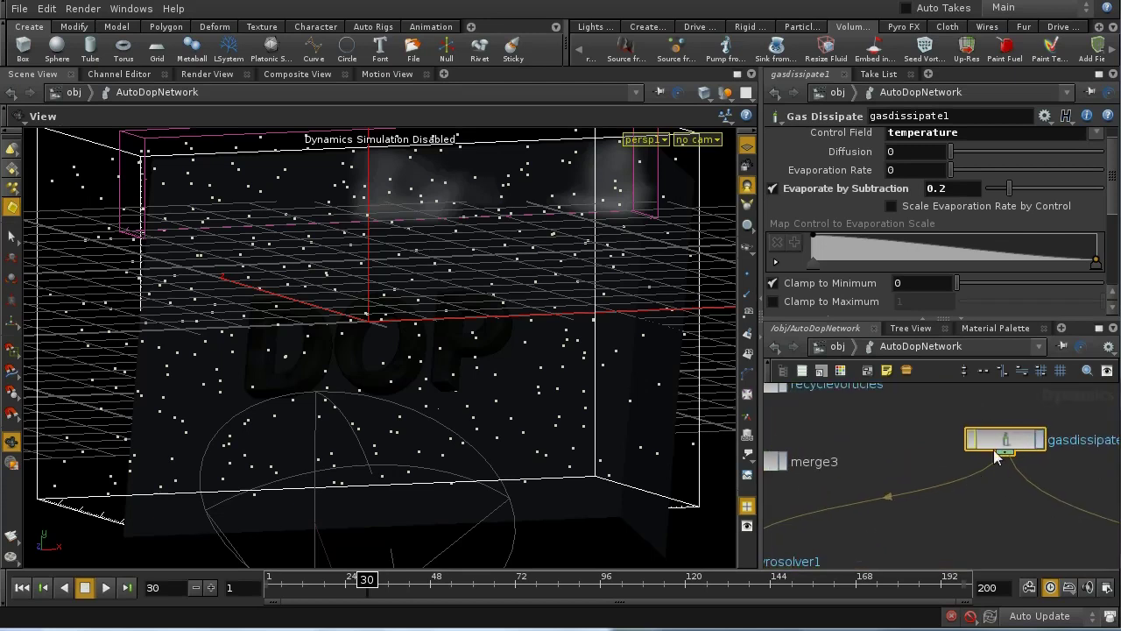
scroll(982, 494, right, 5)
scroll(892, 480, down, 5)
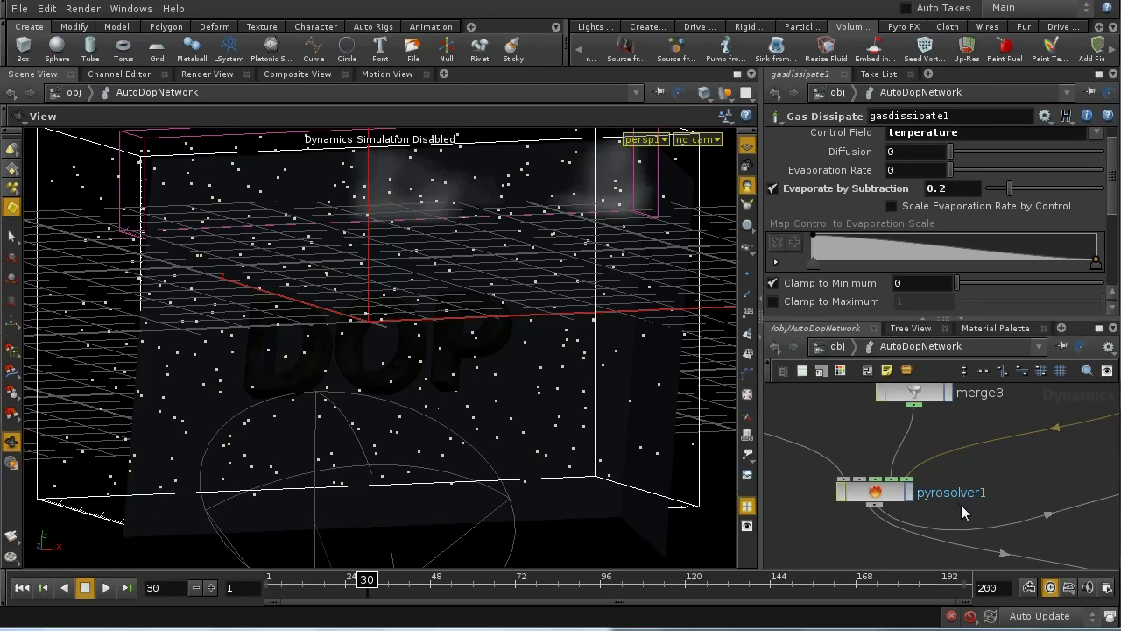
middle_drag(983, 509, 963, 477)
middle_drag(1046, 499, 839, 488)
middle_drag(992, 509, 854, 512)
middle_drag(1064, 481, 1028, 511)
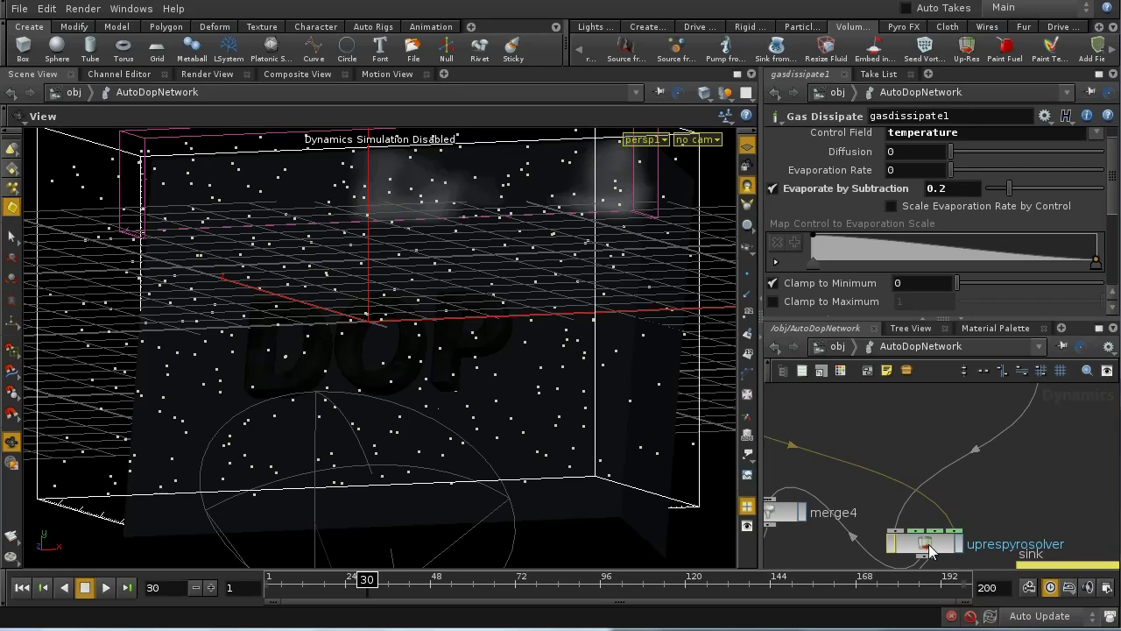
middle_drag(1007, 490, 1062, 468)
middle_drag(1039, 511, 1039, 529)
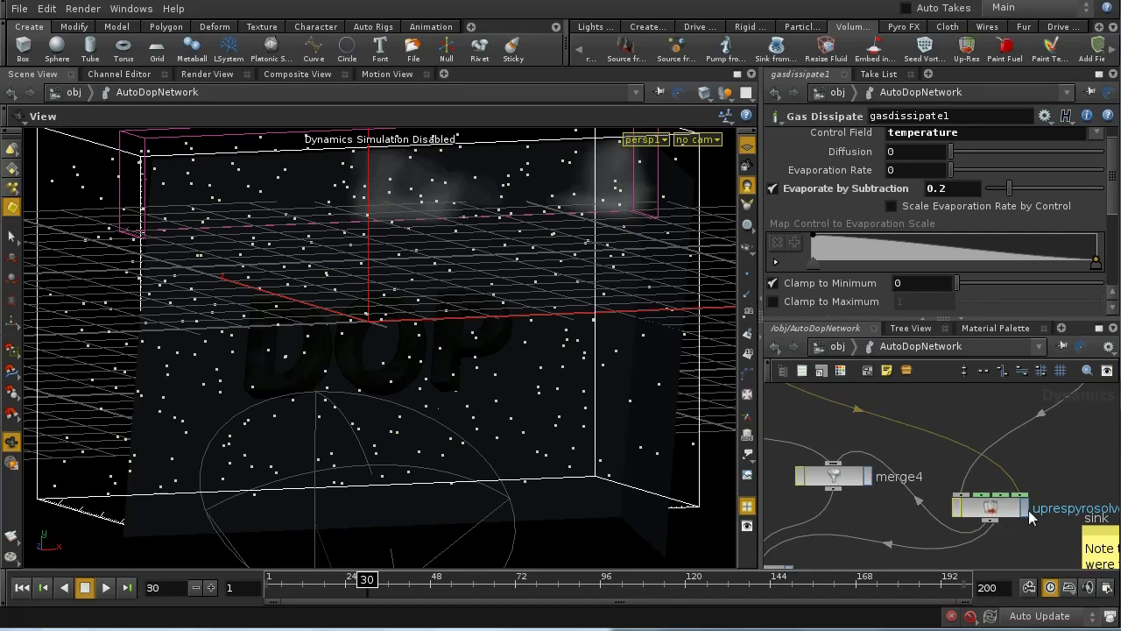
middle_drag(1028, 539, 1067, 547)
middle_drag(970, 438, 909, 448)
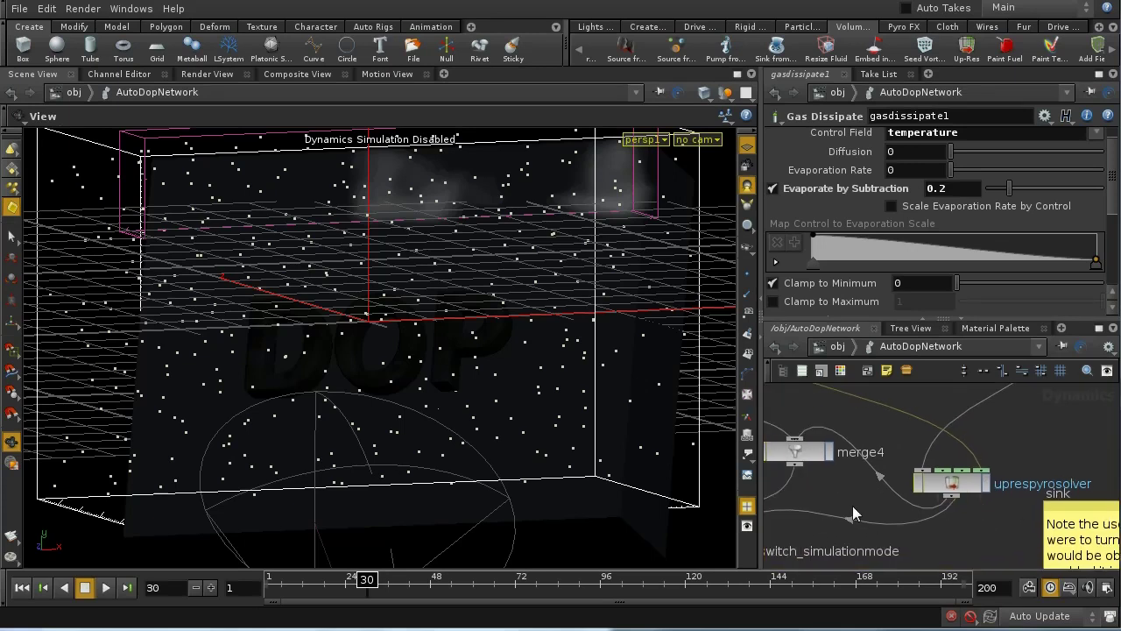
middle_drag(851, 505, 1106, 551)
key(f)
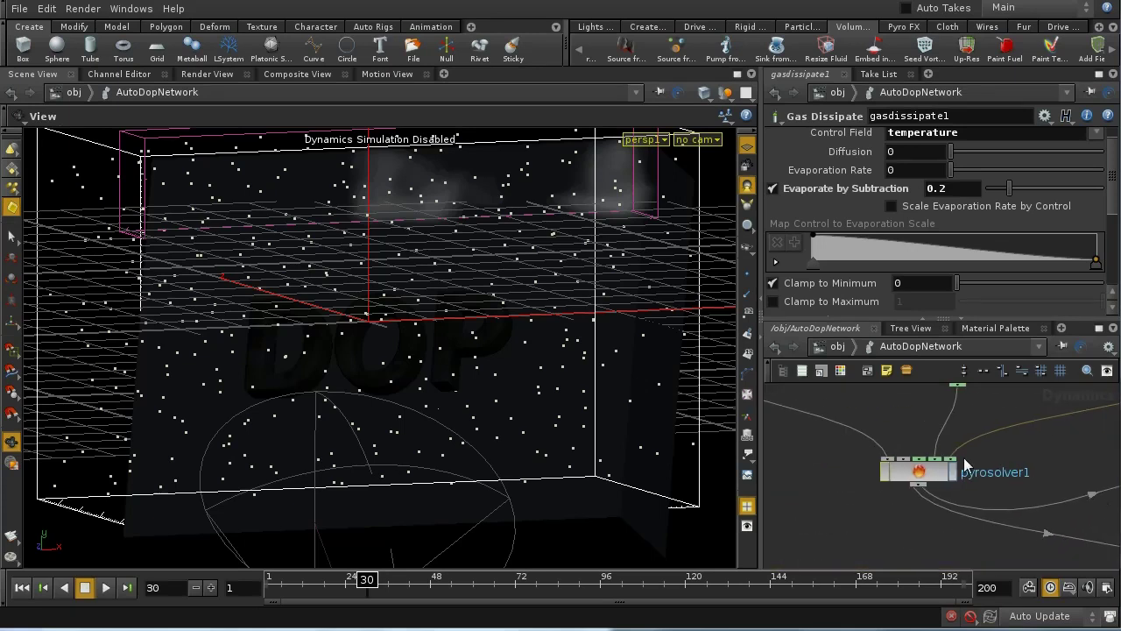
middle_drag(1039, 518, 795, 514)
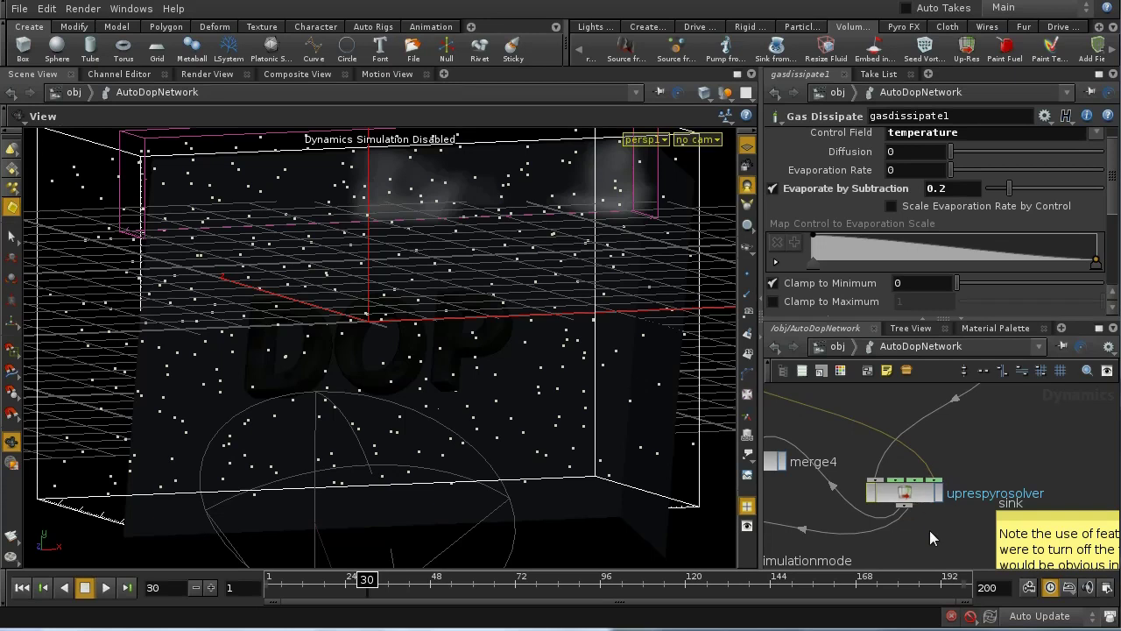
middle_drag(929, 544, 936, 526)
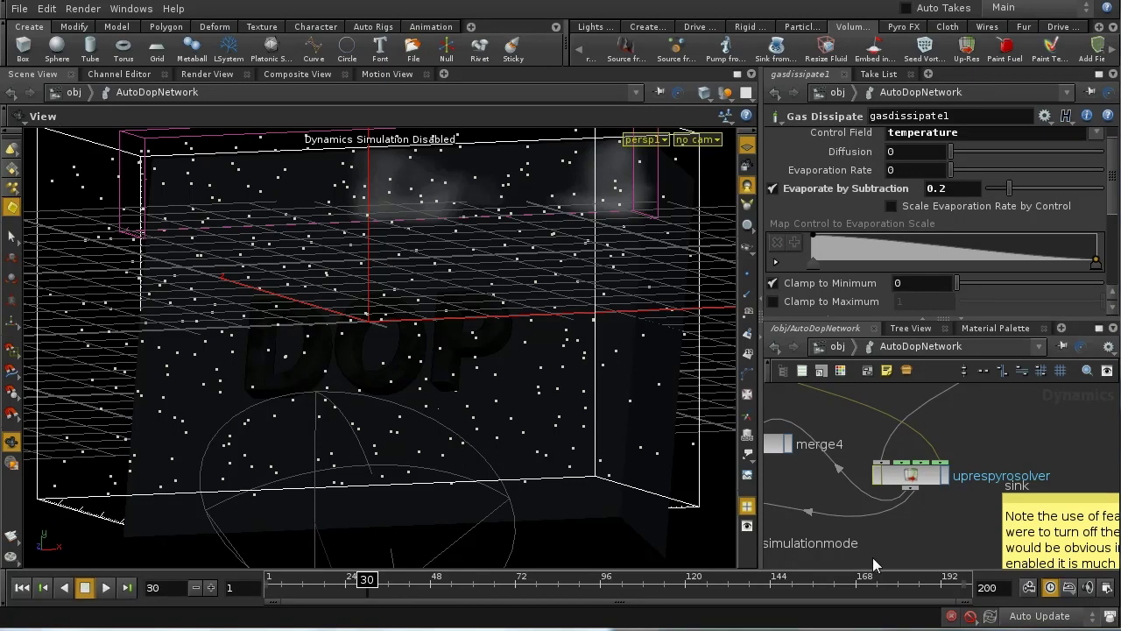
middle_drag(877, 556, 1019, 418)
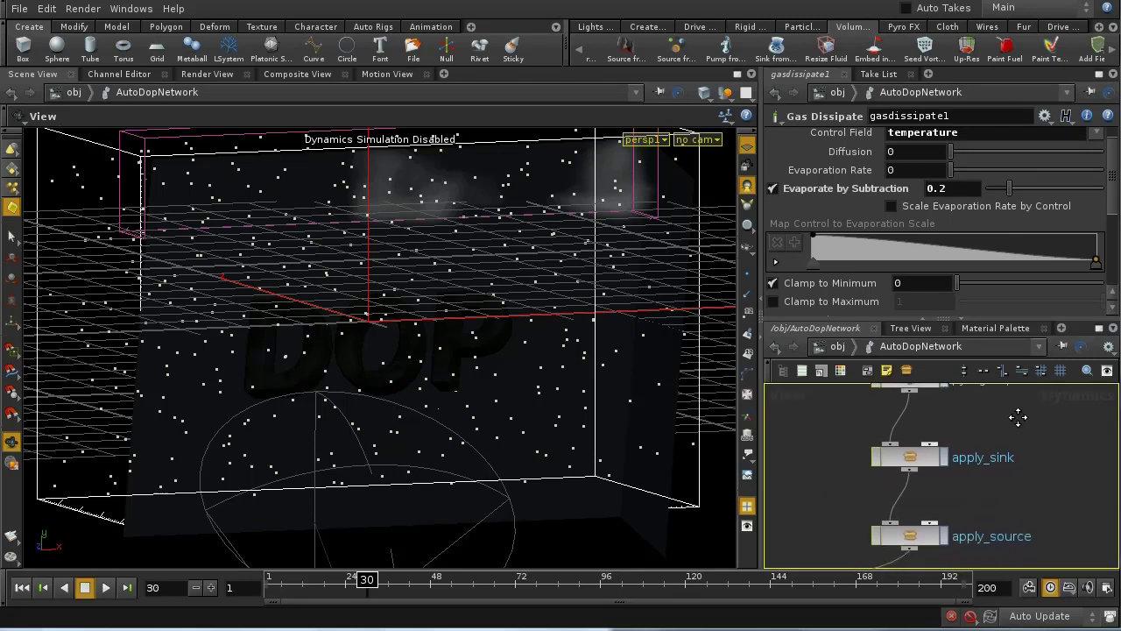
Step: Inspect apply_sink, then at object level turn on the sink object's display flag
click(918, 461)
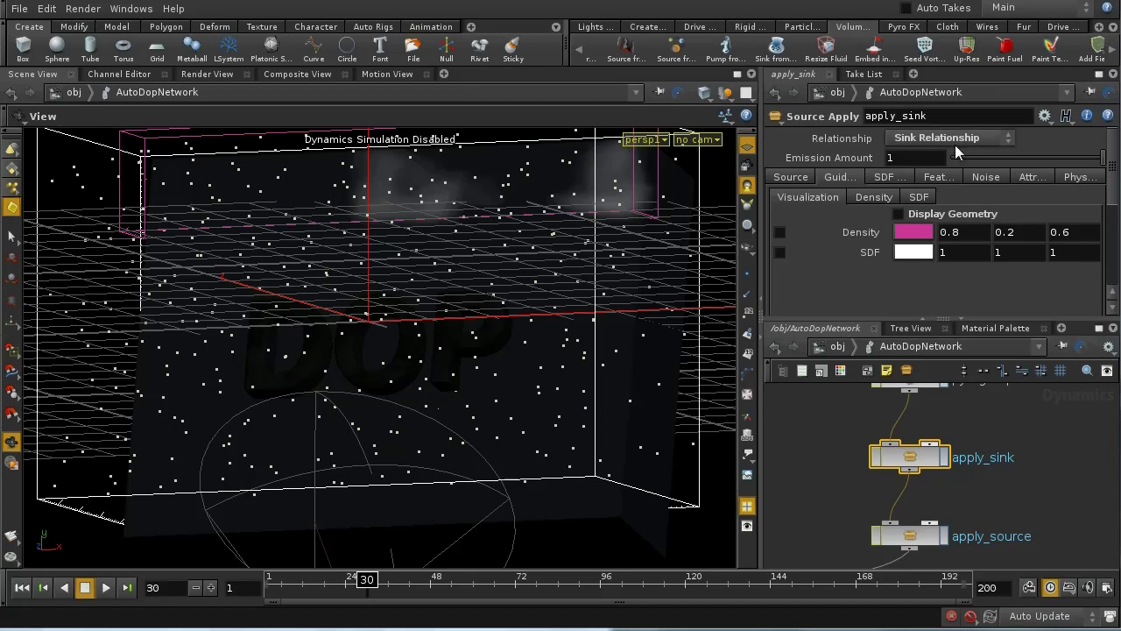
click(839, 347)
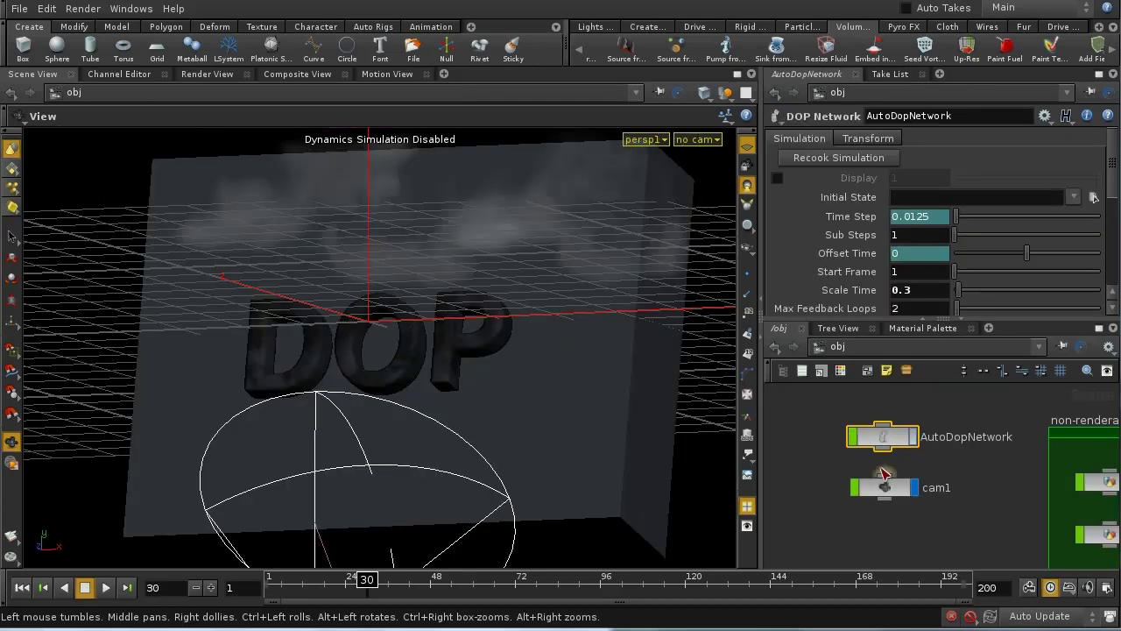
middle_drag(963, 436, 862, 471)
middle_drag(1072, 532, 1008, 561)
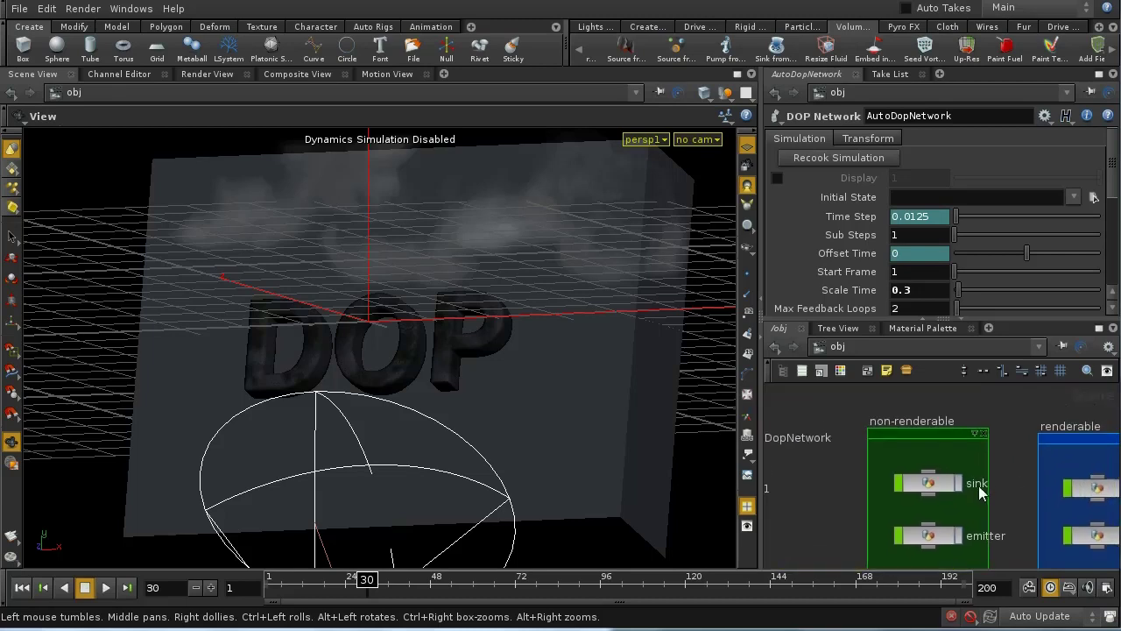
click(959, 483)
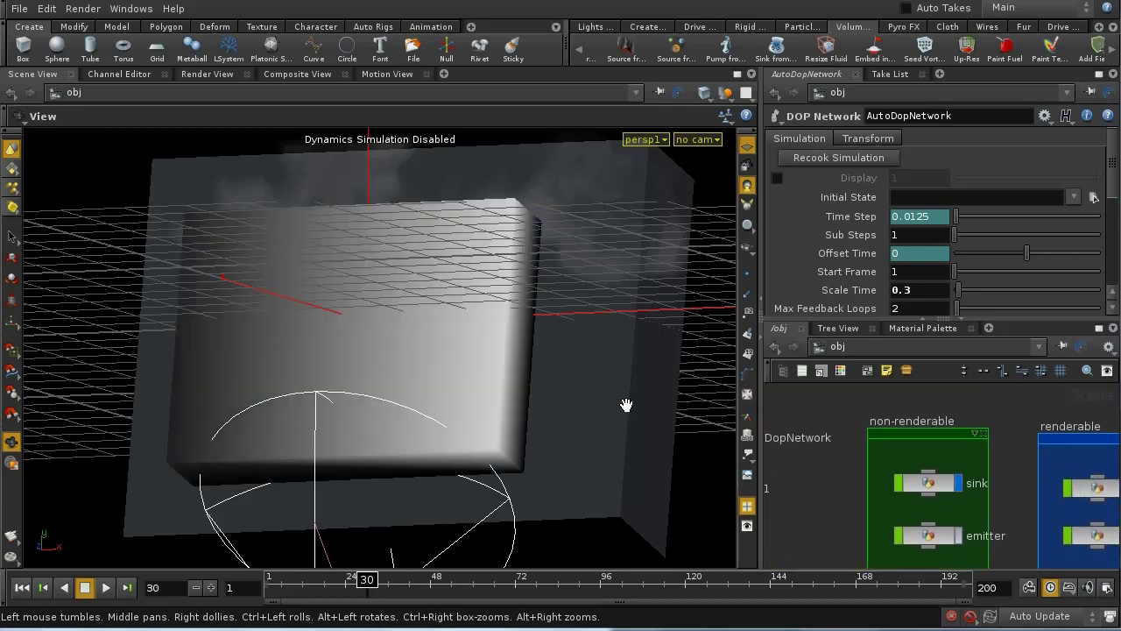
Step: Orbit the viewport to check the sink box's placement against the smoke container
drag(577, 388, 435, 397)
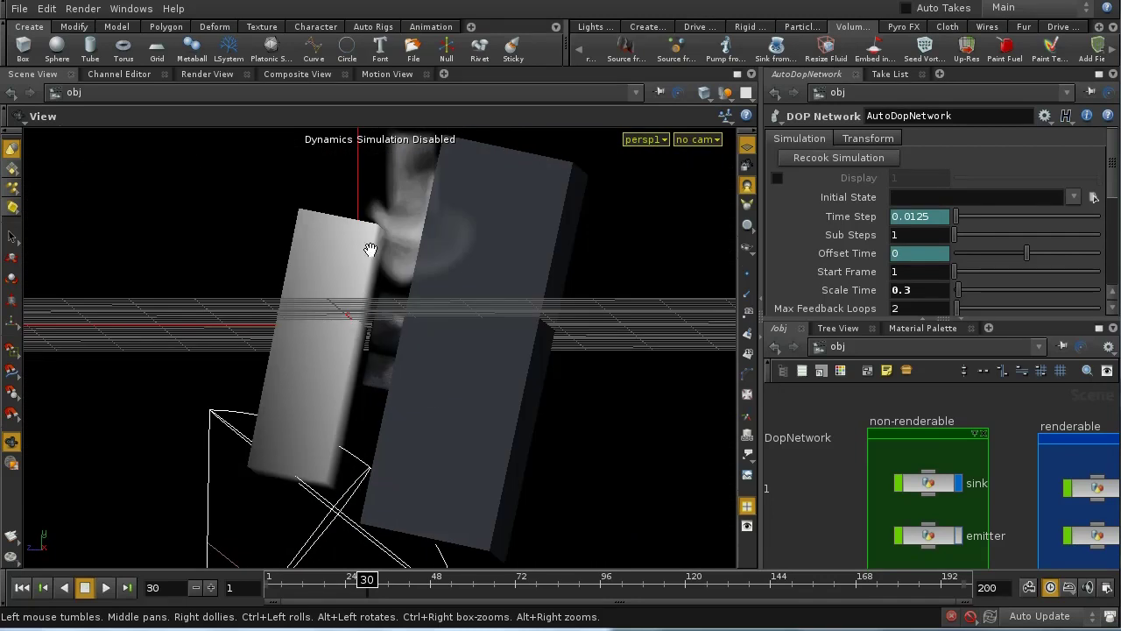
drag(373, 381, 414, 315)
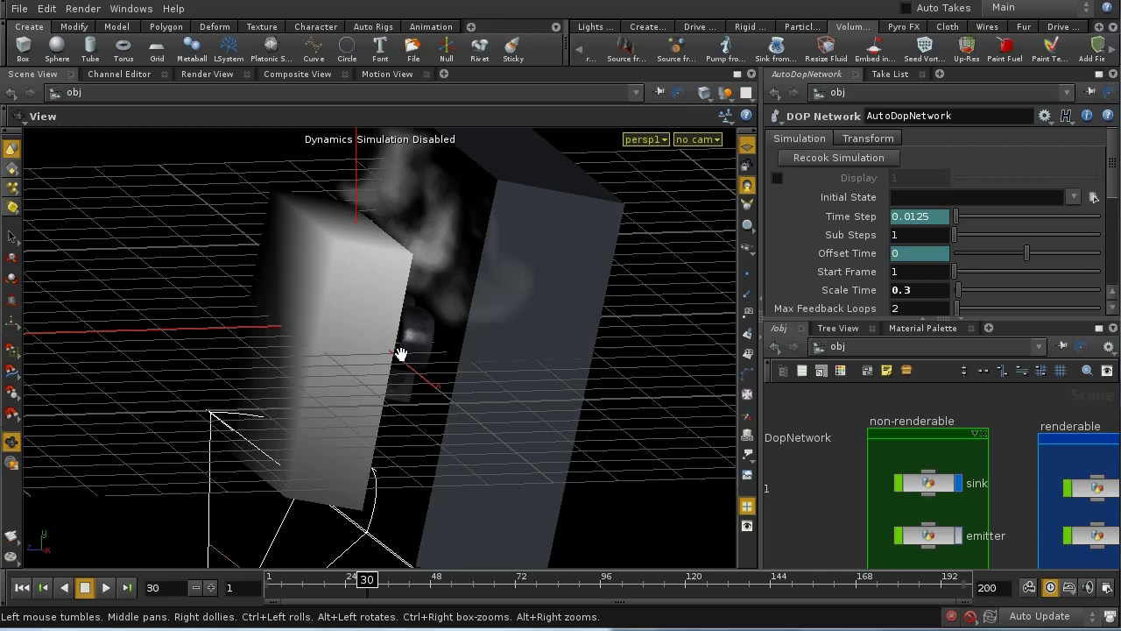
drag(403, 385, 513, 388)
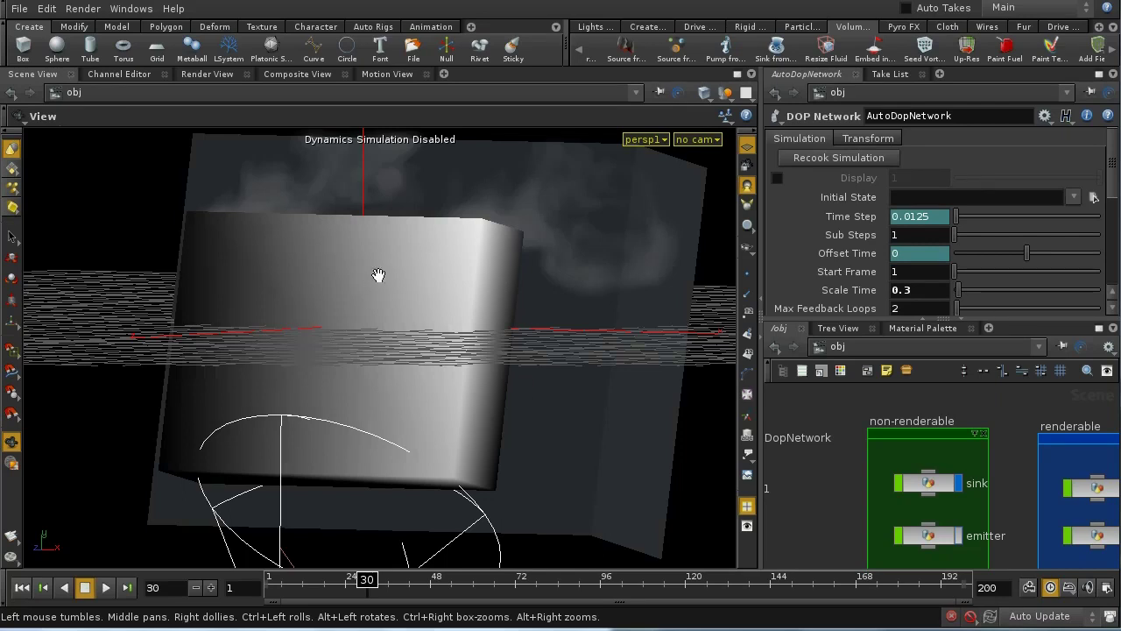
drag(528, 297, 449, 297)
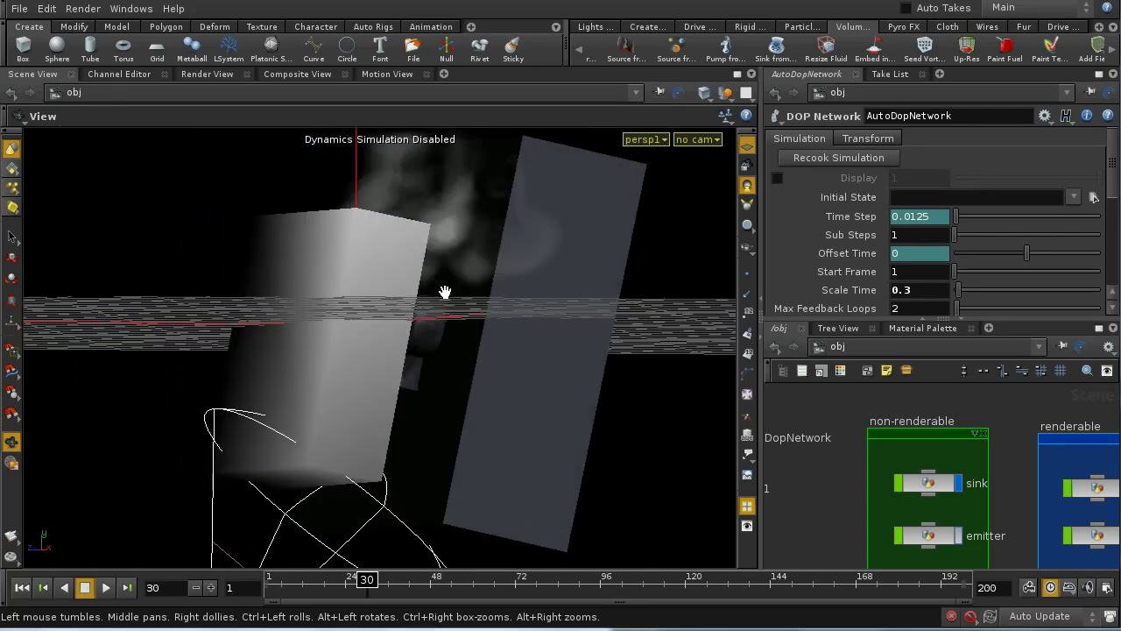
mouse_move(393, 251)
mouse_down()
mouse_move(370, 255)
mouse_move(381, 235)
mouse_up()
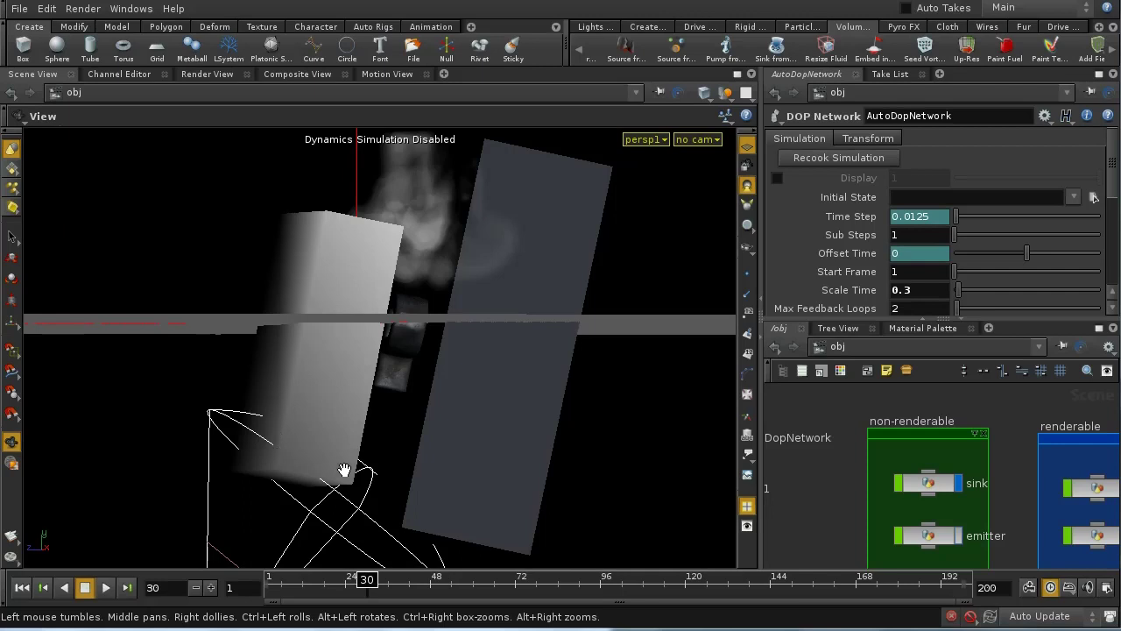
drag(310, 240, 454, 278)
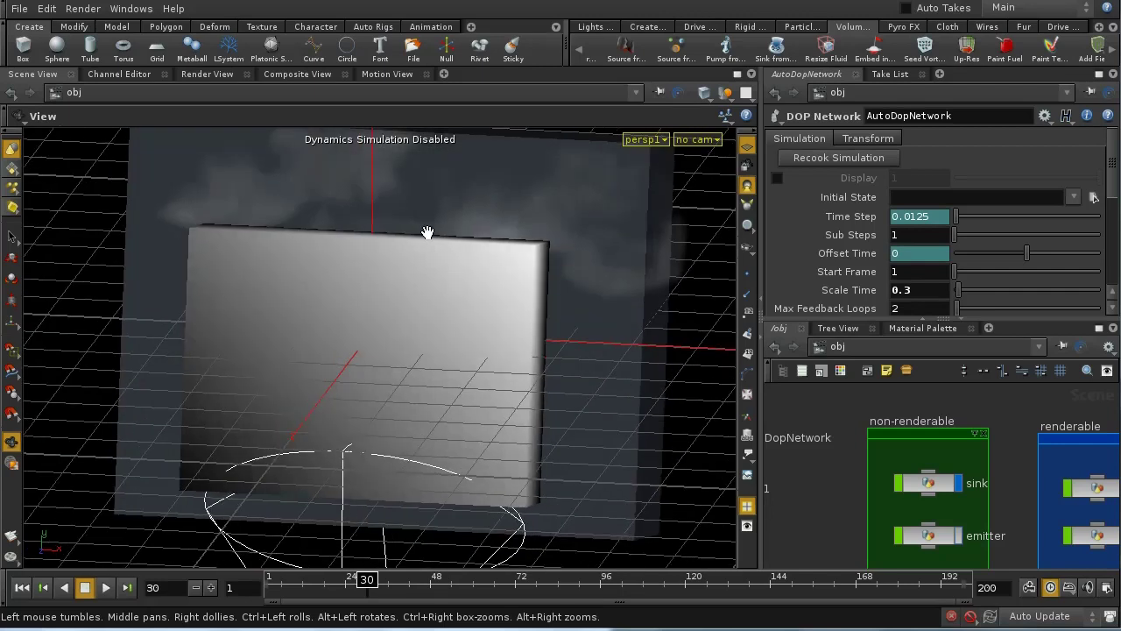
drag(485, 313, 394, 283)
drag(404, 345, 486, 207)
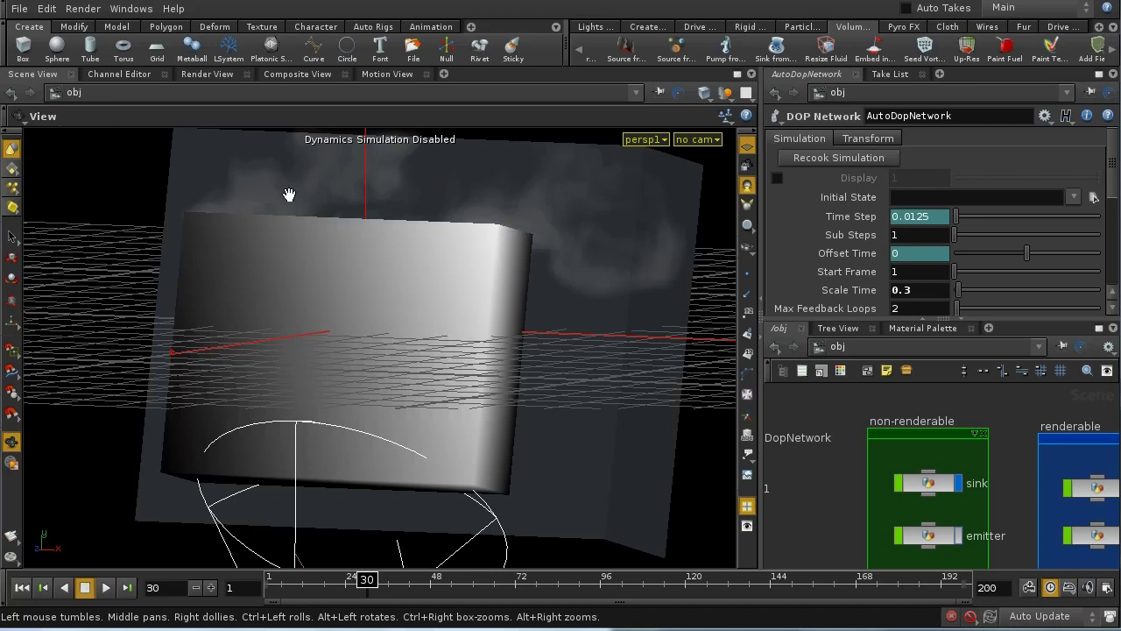
drag(351, 356, 347, 275)
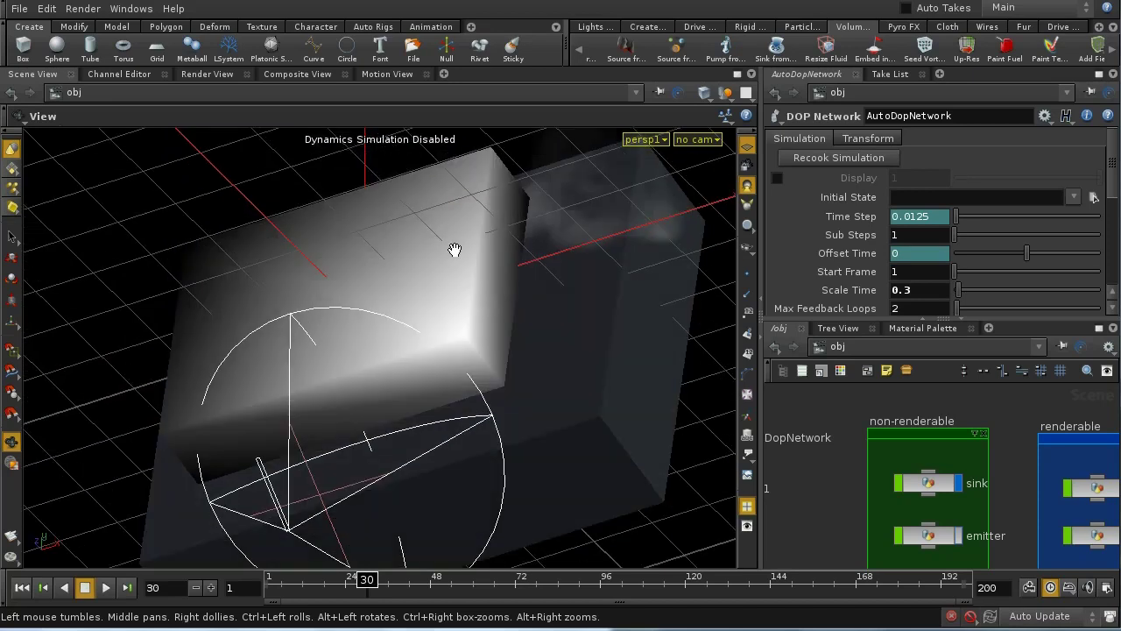
drag(465, 324, 476, 370)
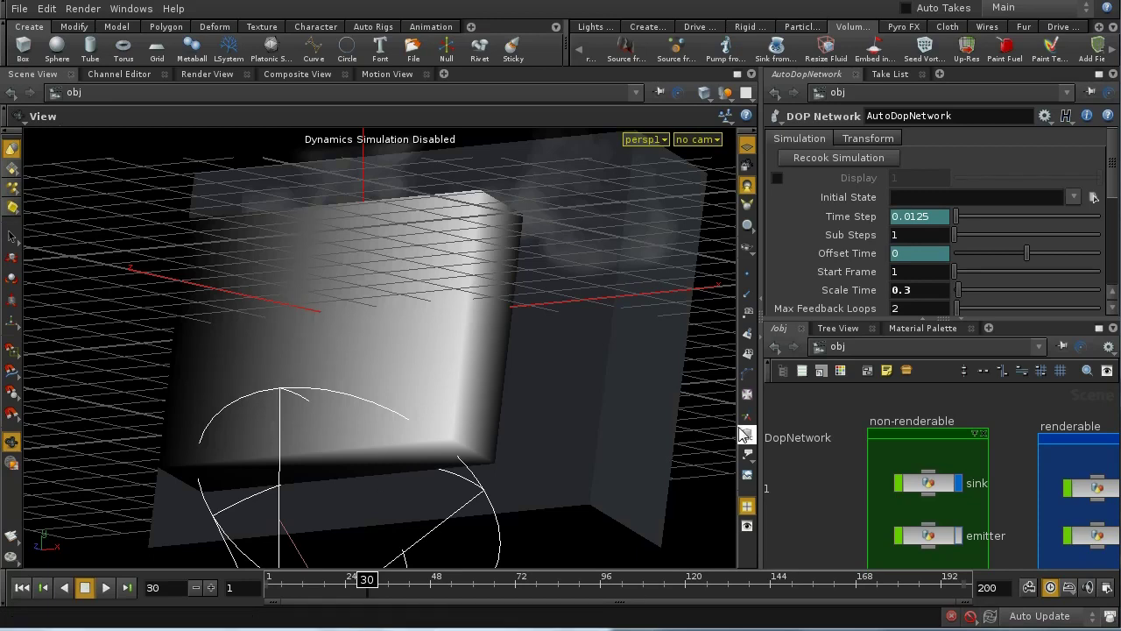
drag(594, 388, 491, 398)
drag(382, 349, 371, 341)
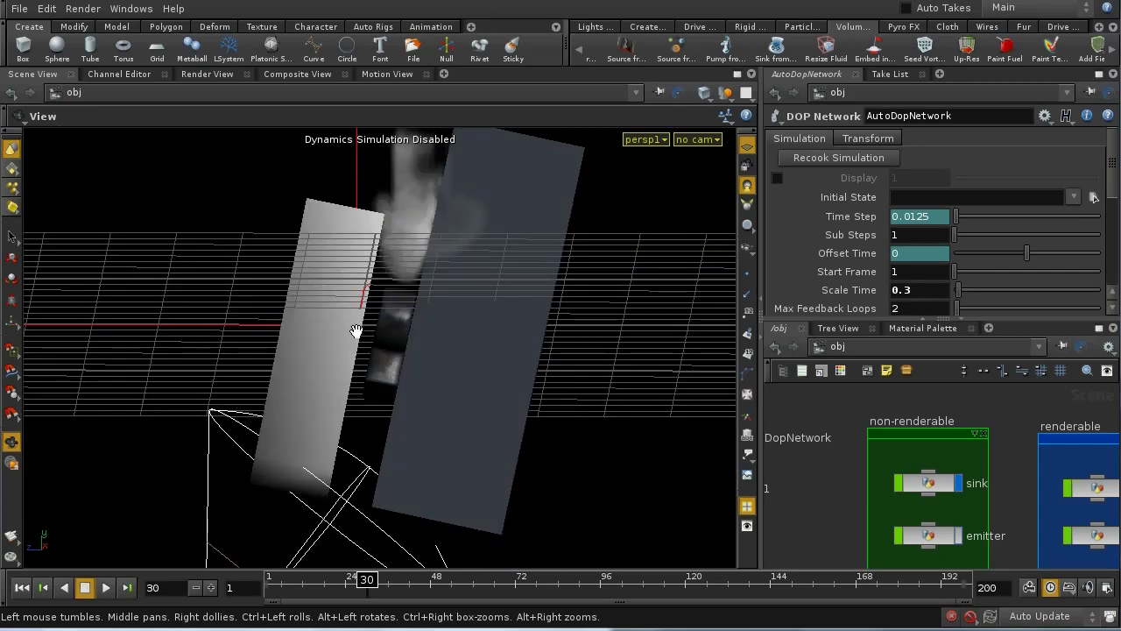
middle_drag(821, 518, 955, 526)
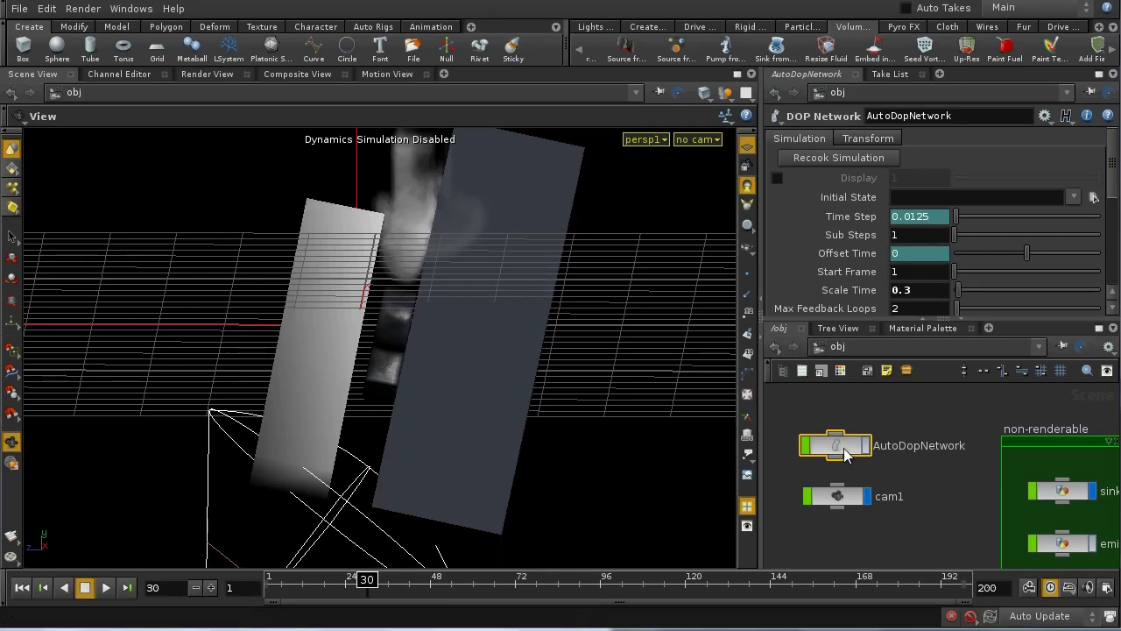
Step: Return to /obj and re-enter AutoDopNetwork to reach the apply_sink node
double_click(836, 447)
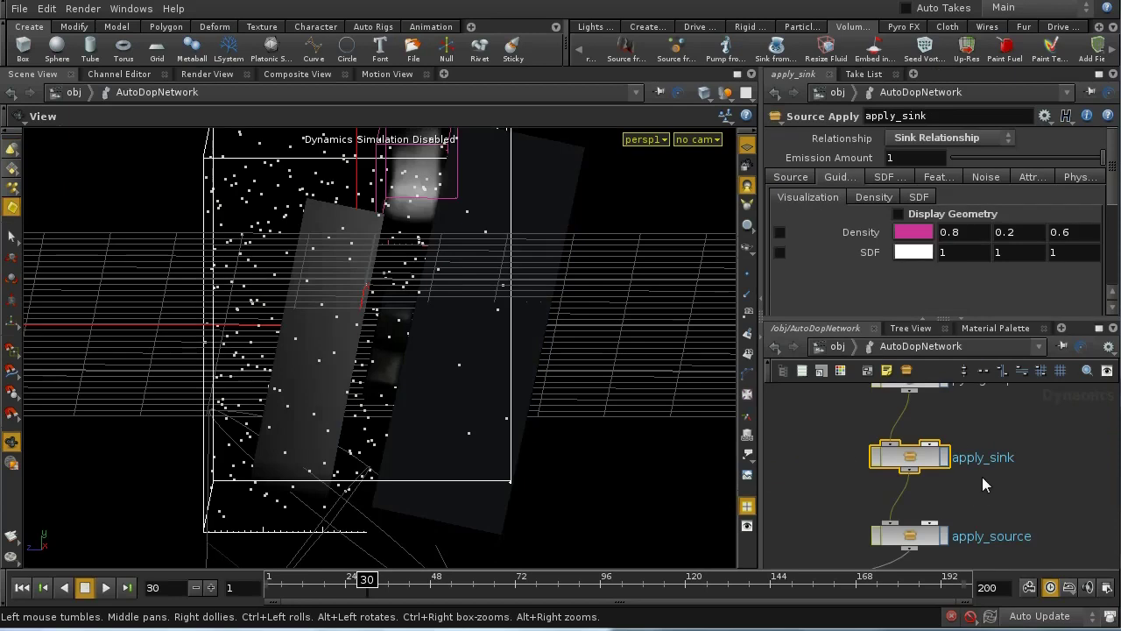
scroll(974, 491, up, 2)
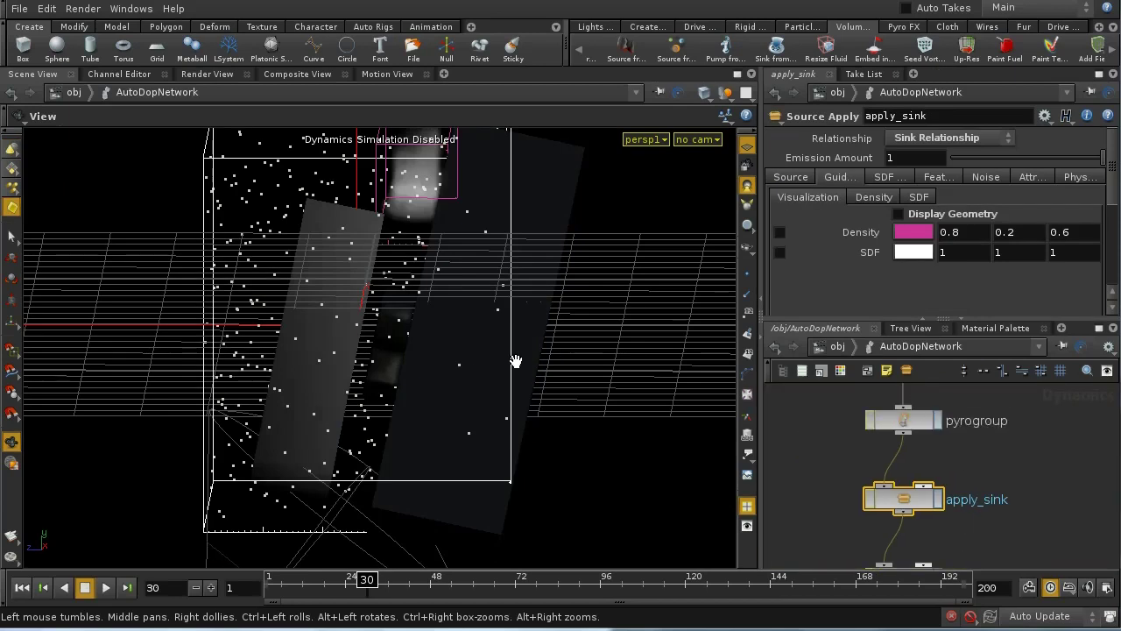
scroll(1022, 481, down, 3)
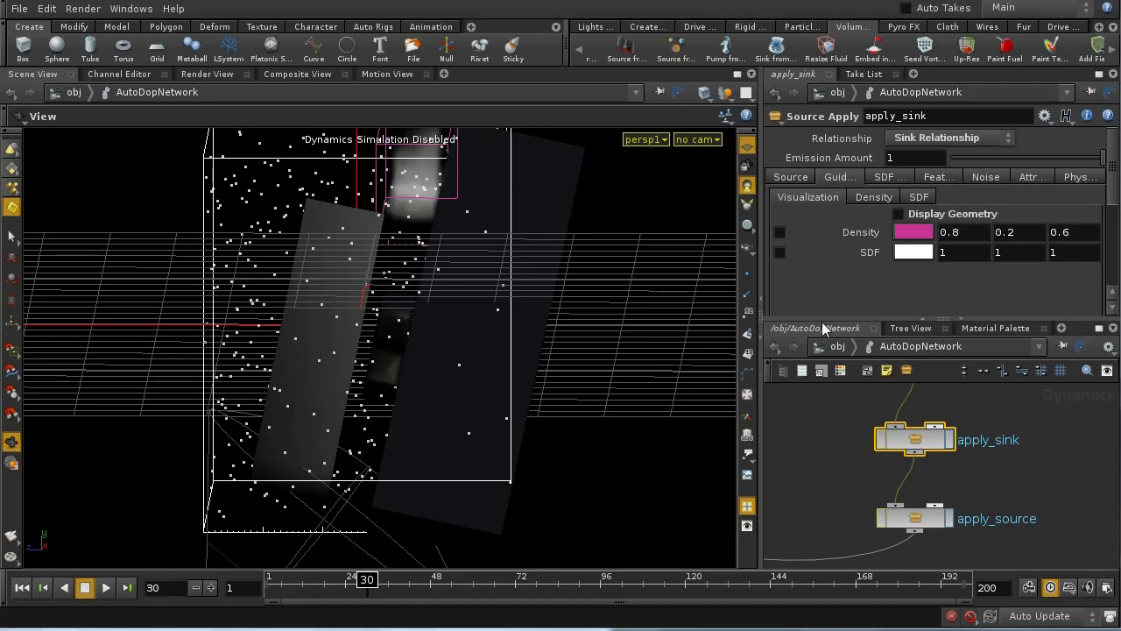
click(837, 346)
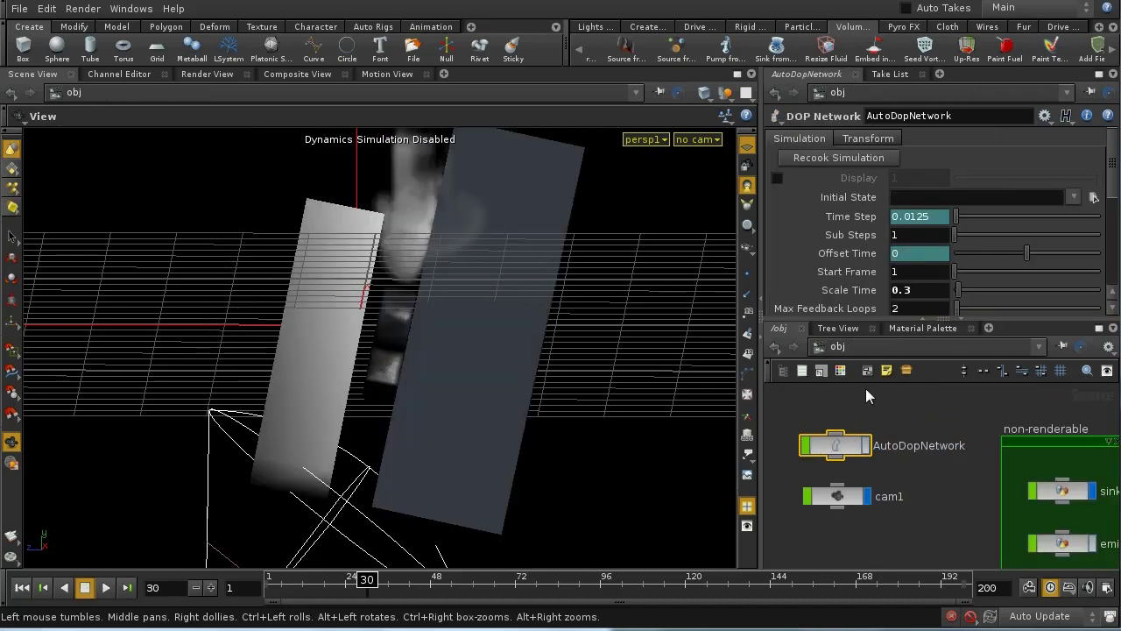
middle_drag(941, 502, 958, 487)
double_click(857, 432)
middle_drag(922, 439, 906, 478)
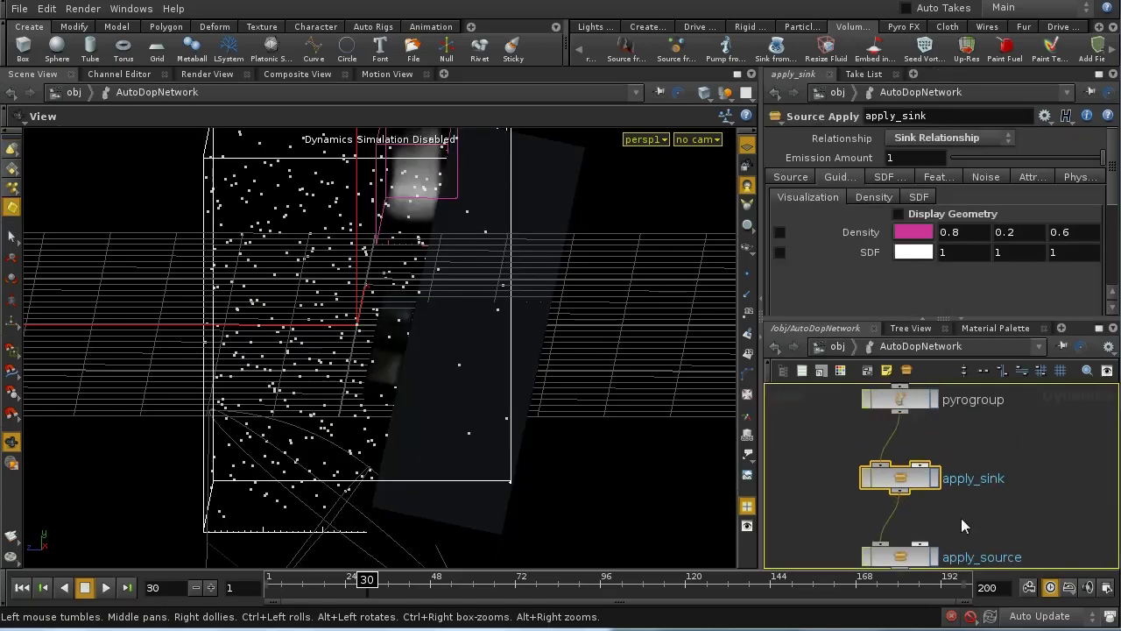
Step: Turn on apply_sink's density visualization and orbit around the pink sink volume
click(779, 232)
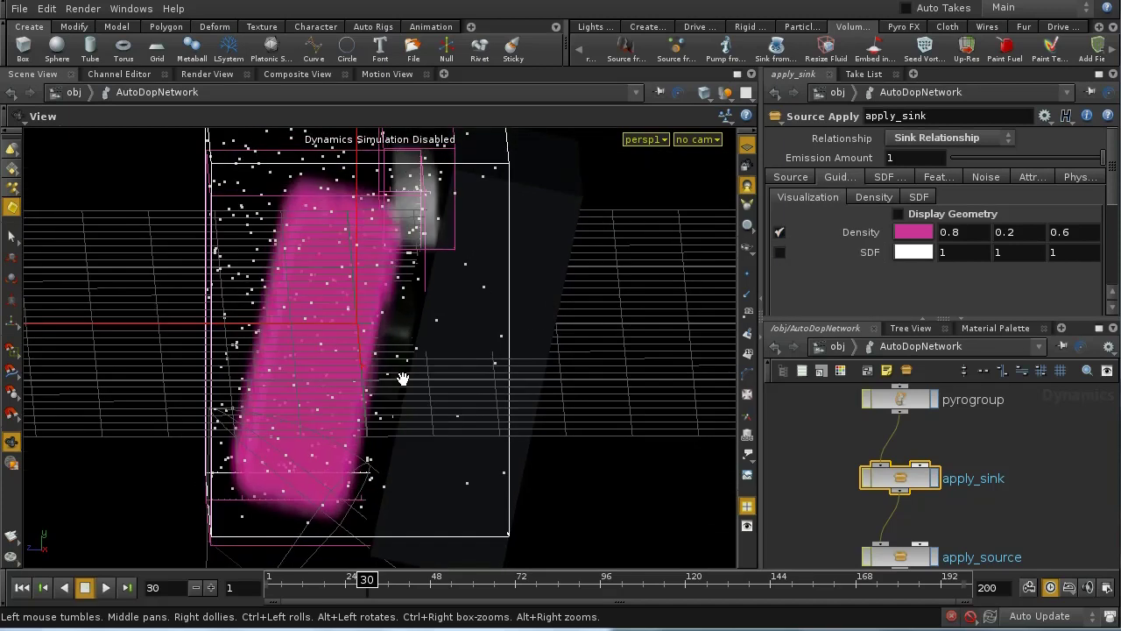
scroll(401, 179, up, 5)
drag(411, 396, 398, 327)
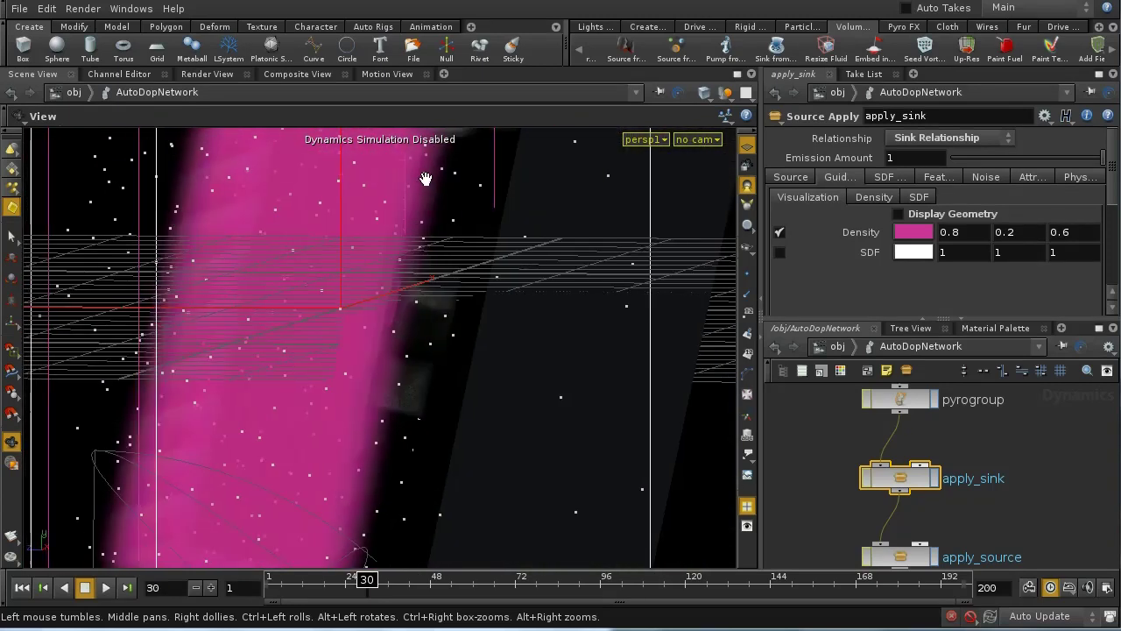
drag(469, 280, 499, 302)
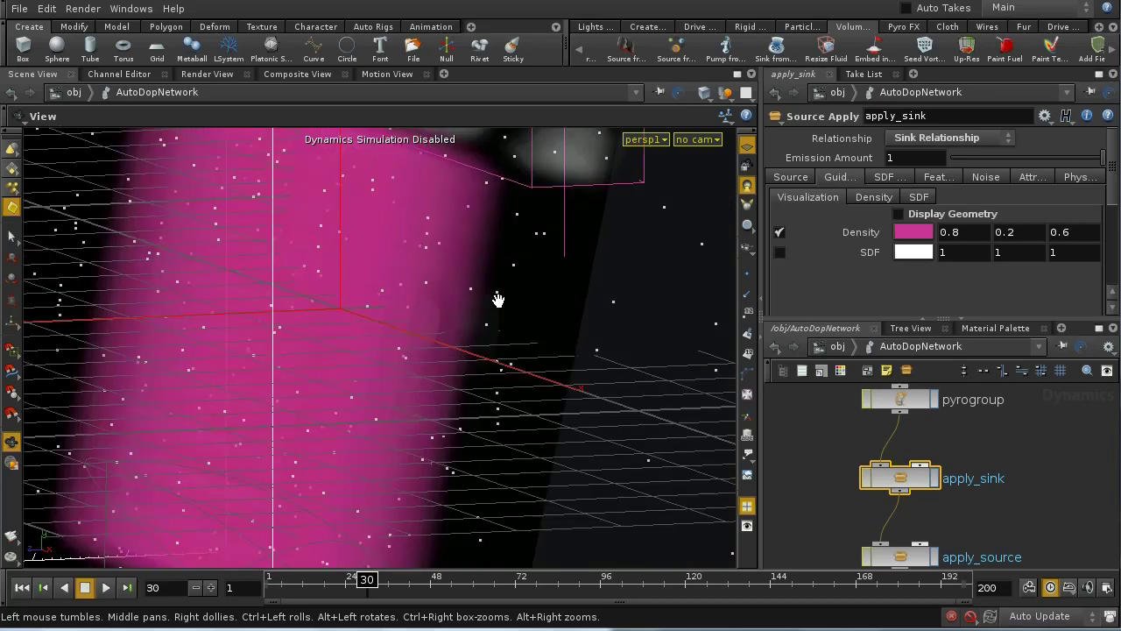
Step: Show apply_sink's Feather settings down to Outside Distance 0.2 and Outside Feather
click(935, 177)
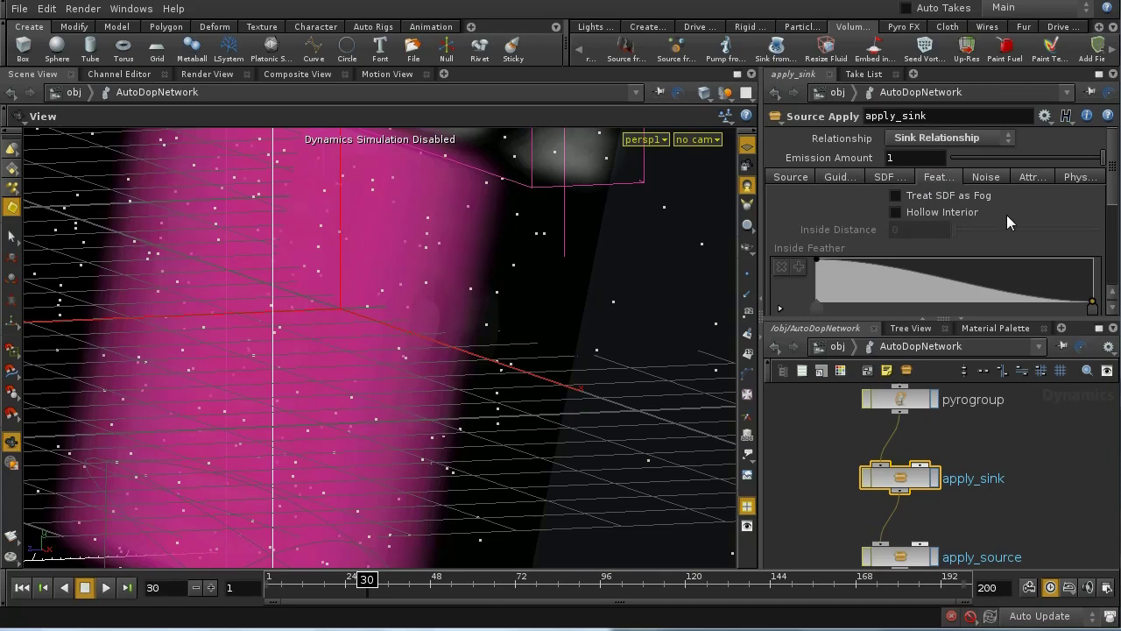
scroll(1057, 226, down, 4)
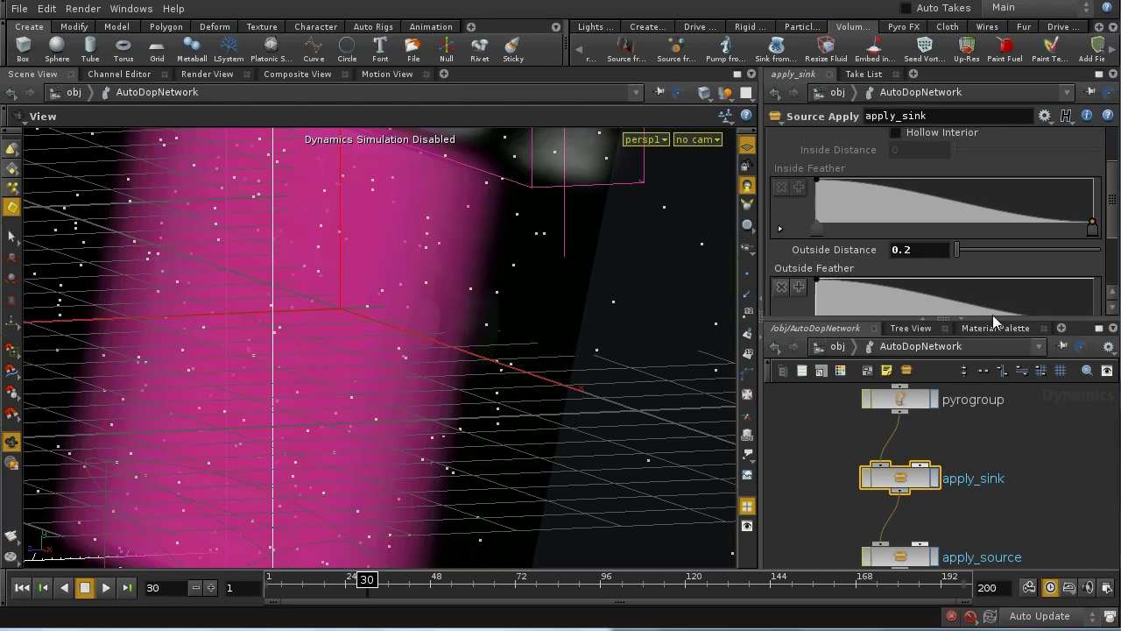
scroll(1114, 243, down, 1)
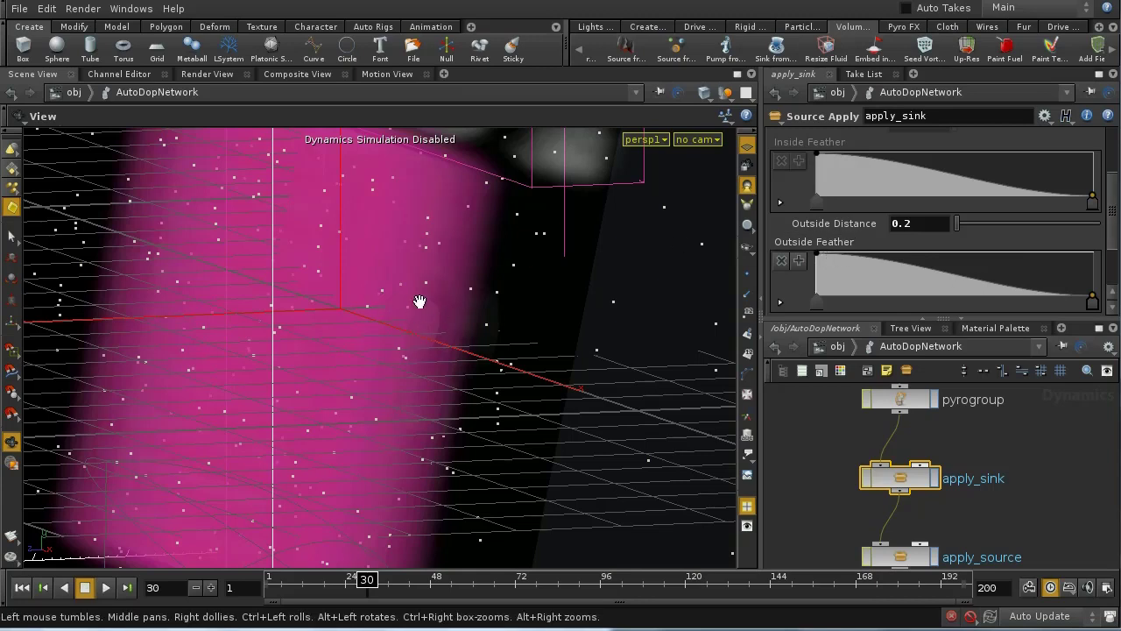
drag(494, 345, 452, 348)
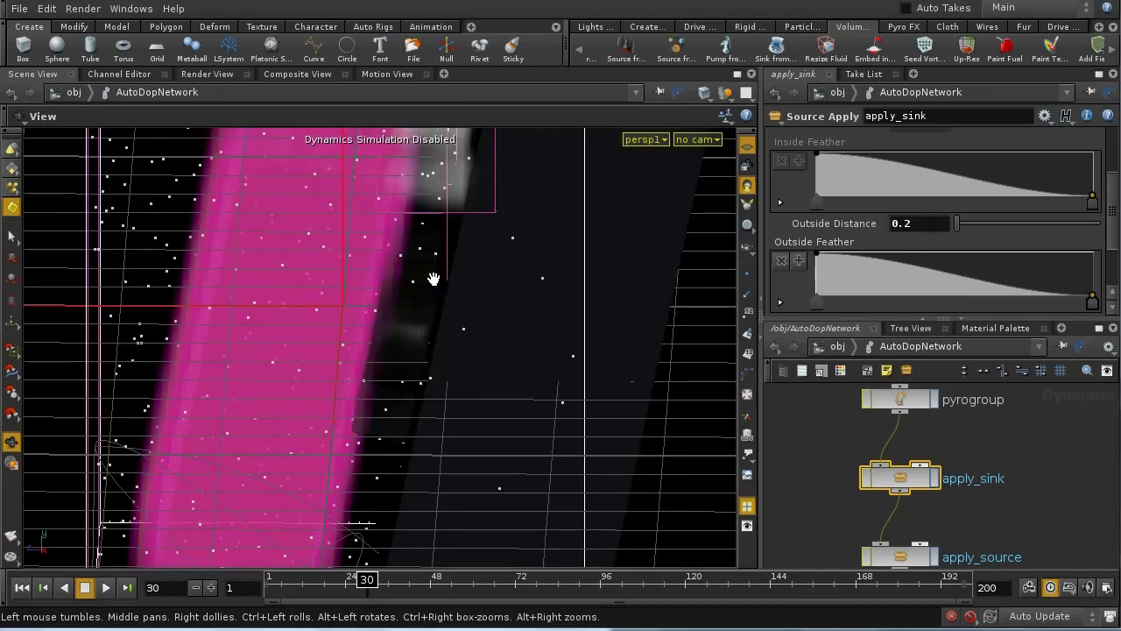
mouse_move(368, 211)
right_down()
mouse_move(354, 344)
mouse_move(358, 155)
mouse_move(358, 218)
right_up()
drag(358, 218, 390, 271)
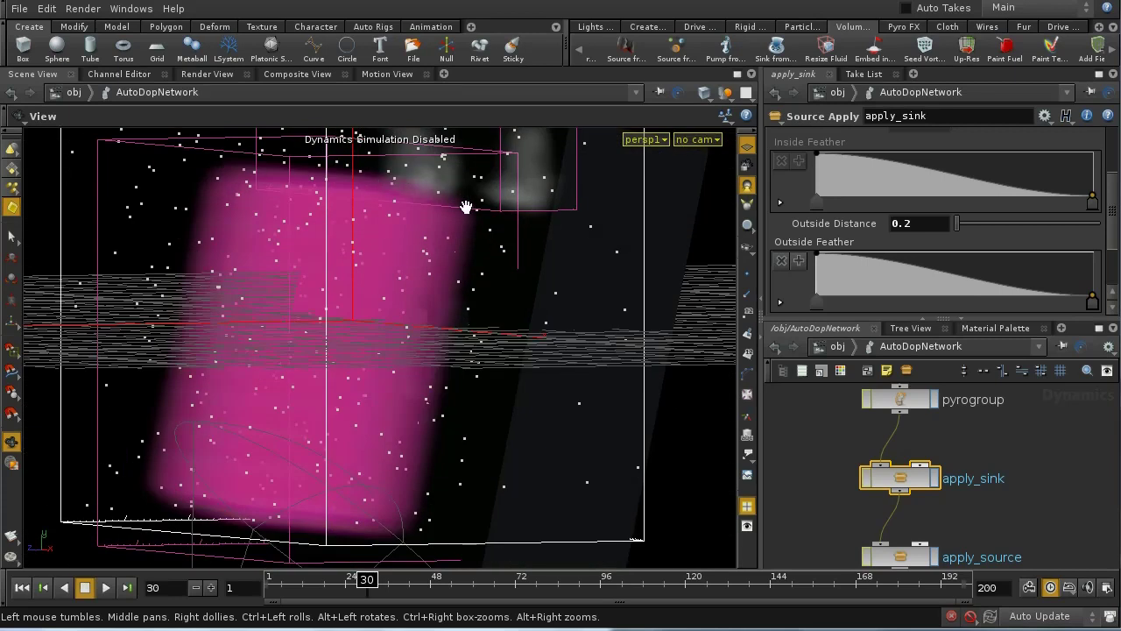
drag(386, 270, 486, 285)
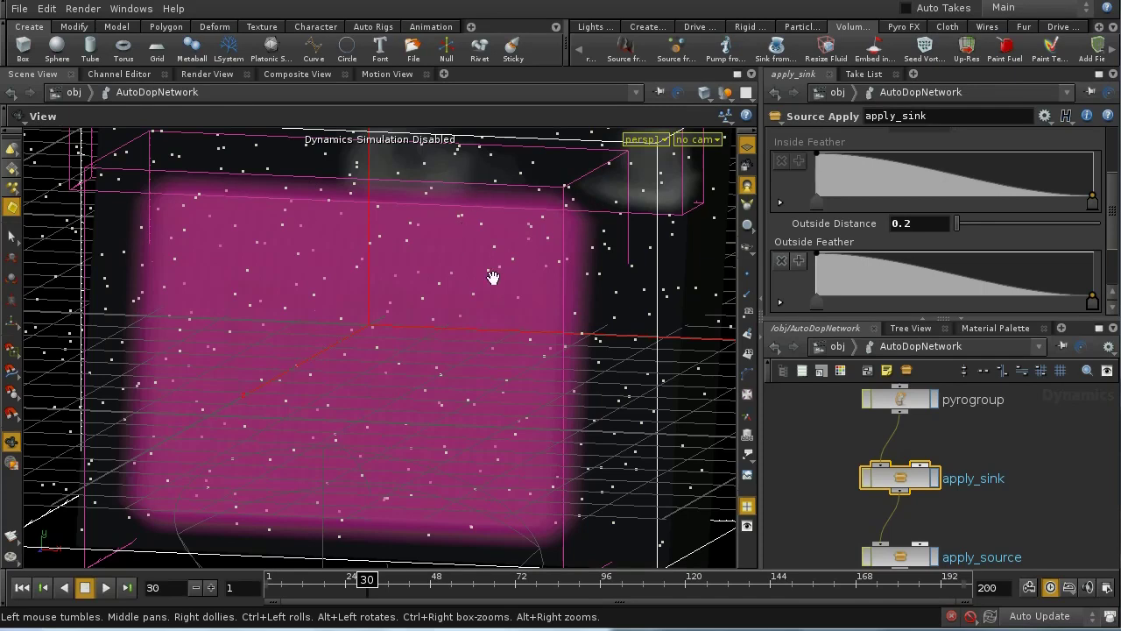
drag(601, 358, 477, 324)
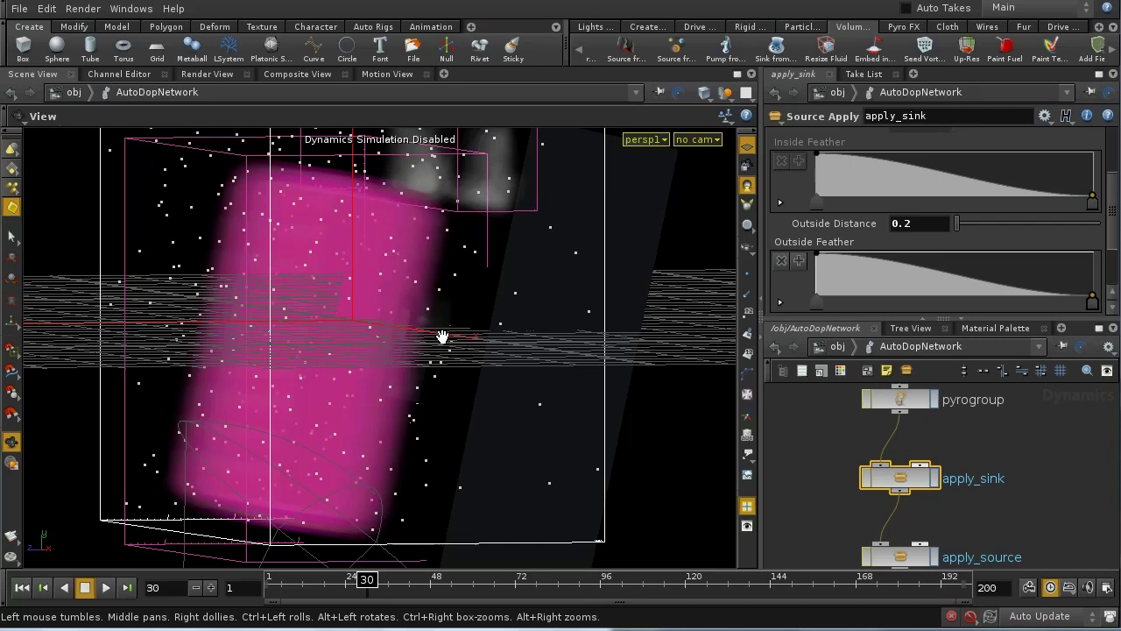
drag(443, 339, 546, 328)
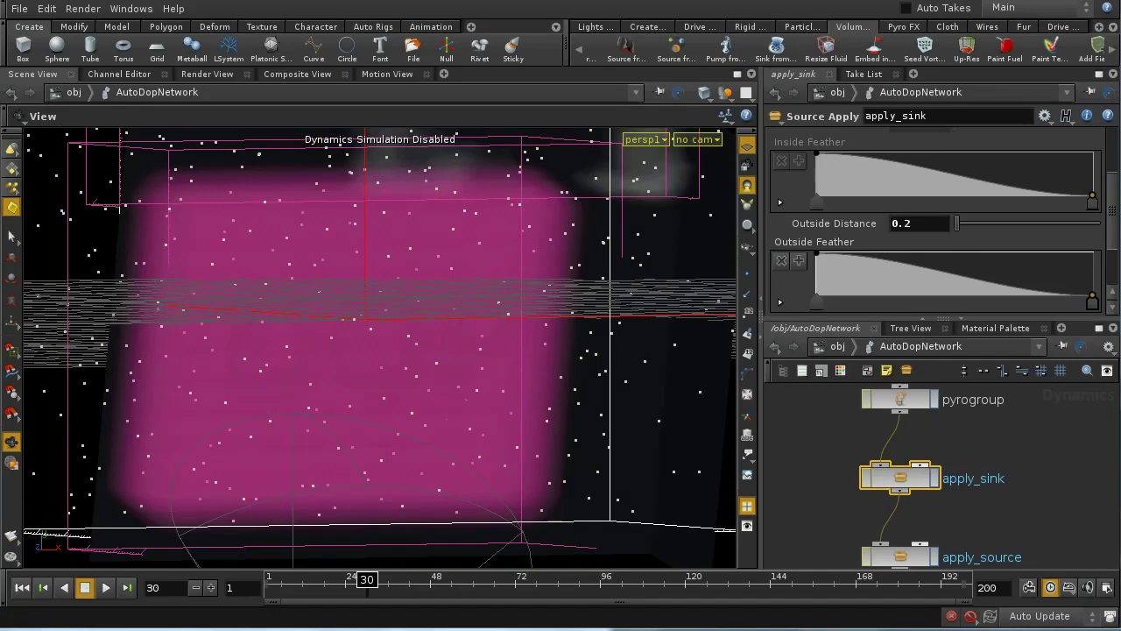
drag(1112, 193, 1112, 157)
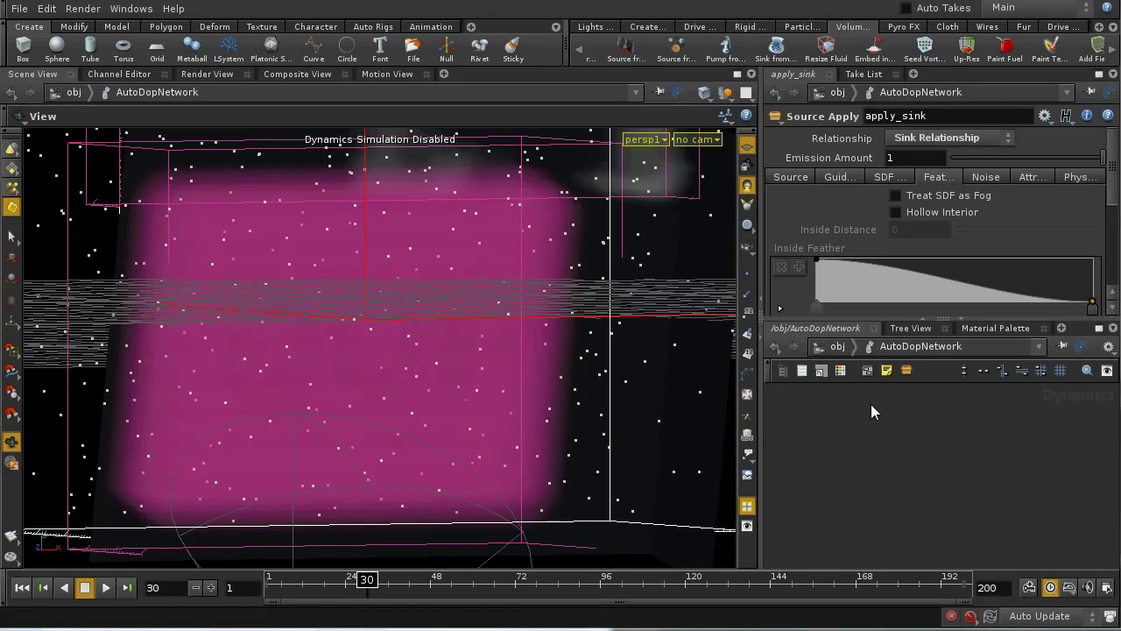
Step: Frame all nodes and select switch_simulationmode, which simulates Low Res
key(h)
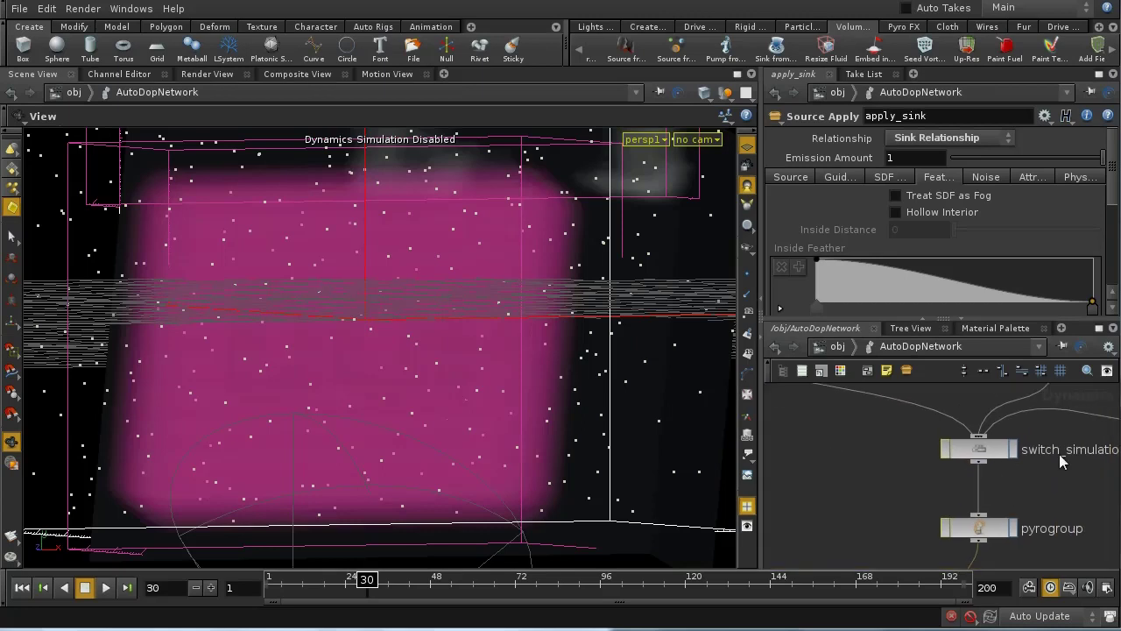
click(979, 452)
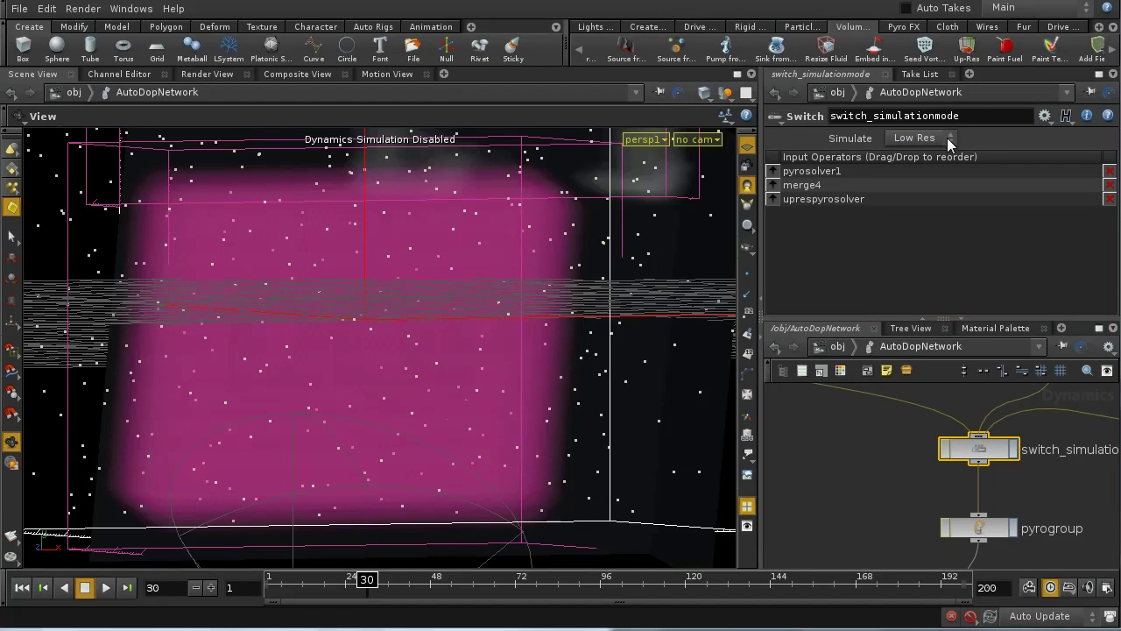
Step: Check lowrespyro's cached pyro fields at frames 60 and 76, then return to /obj
click(837, 346)
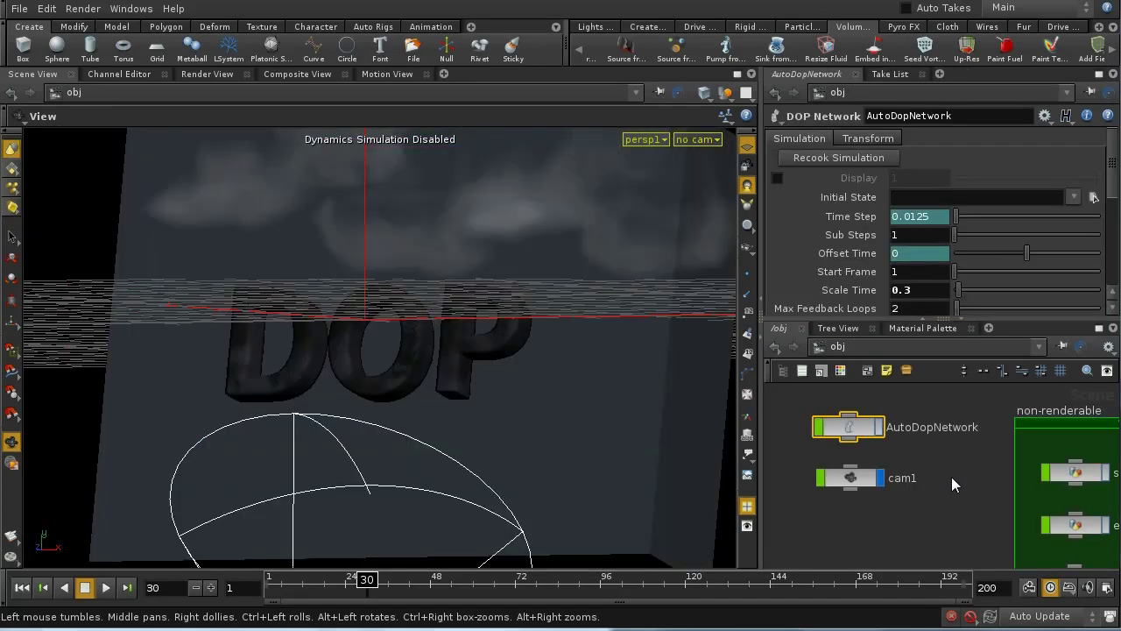
middle_drag(958, 483, 881, 407)
double_click(981, 506)
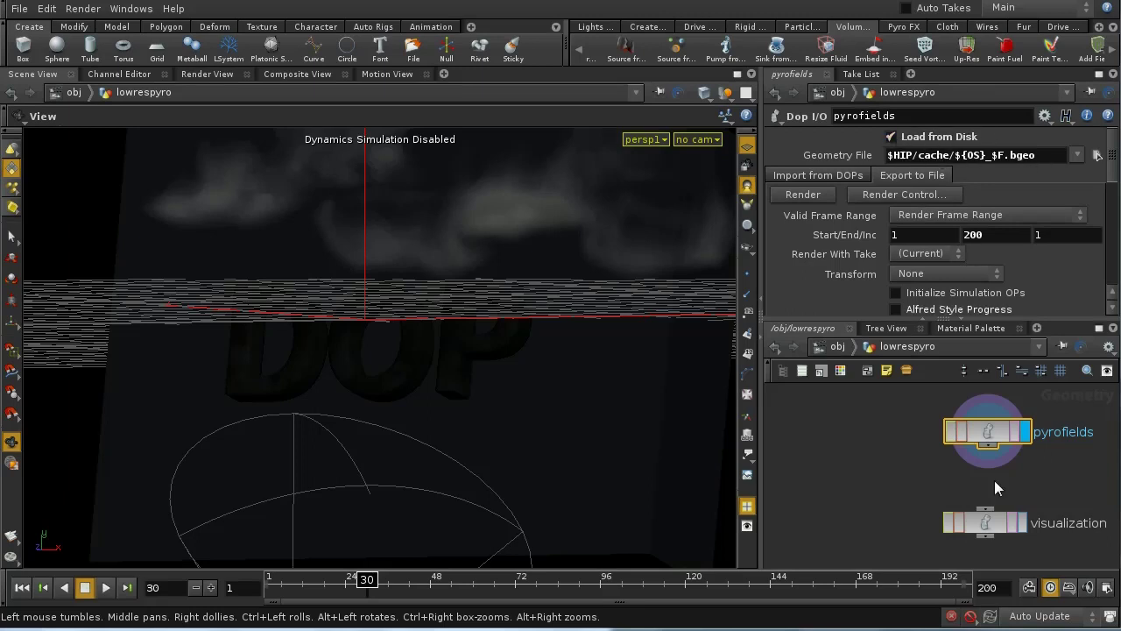
click(472, 584)
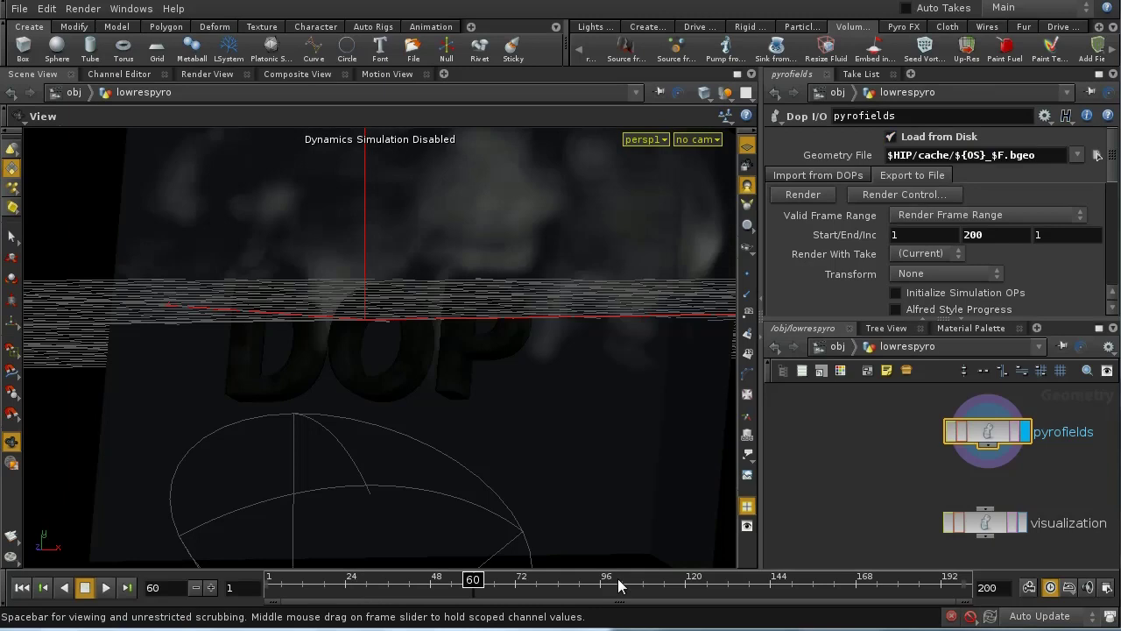
click(532, 594)
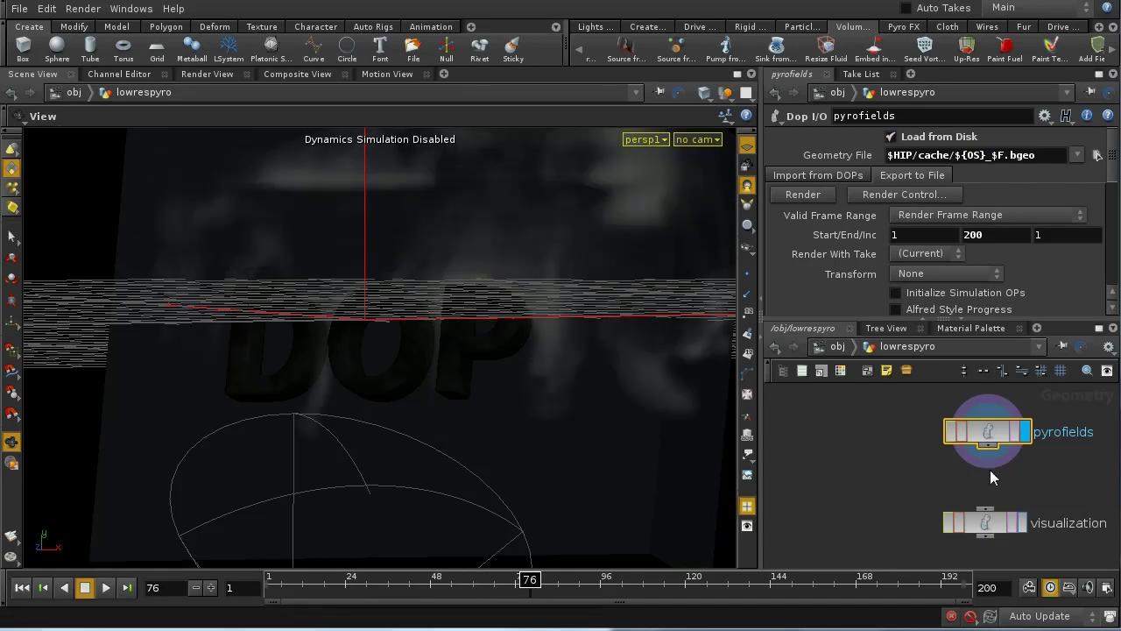
click(836, 350)
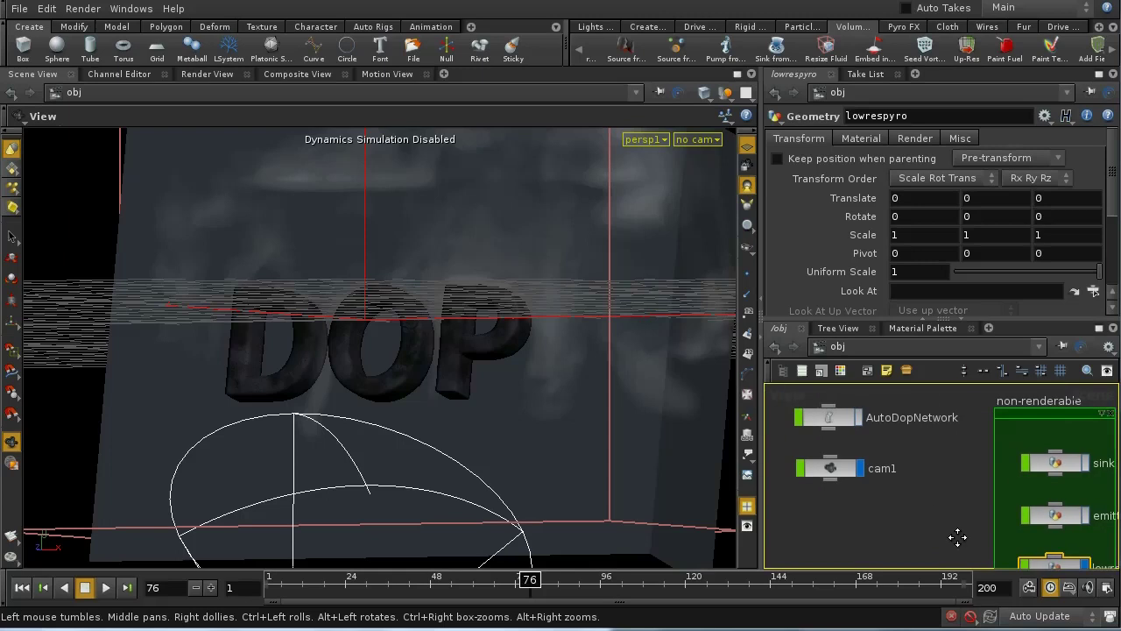
Step: In AutoDopNetwork, leave the Simulate mode on Low Res
double_click(847, 420)
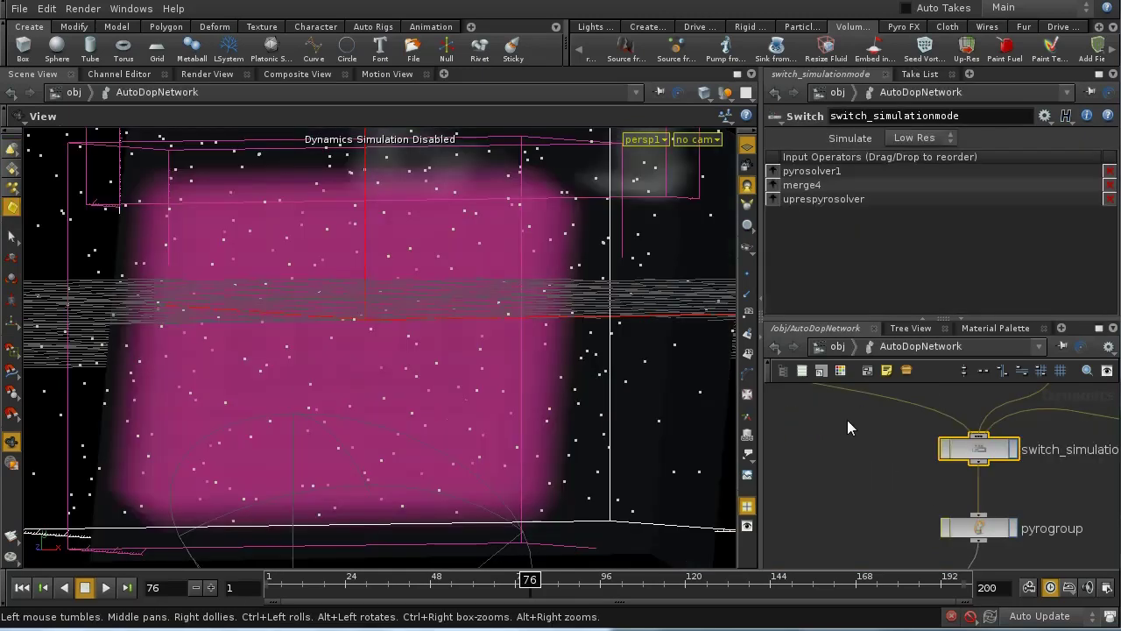
click(944, 138)
click(840, 390)
Step: Go into uprespyro and select uprespyrofields to view its Dop I/O import settings
click(837, 347)
middle_drag(956, 534, 837, 469)
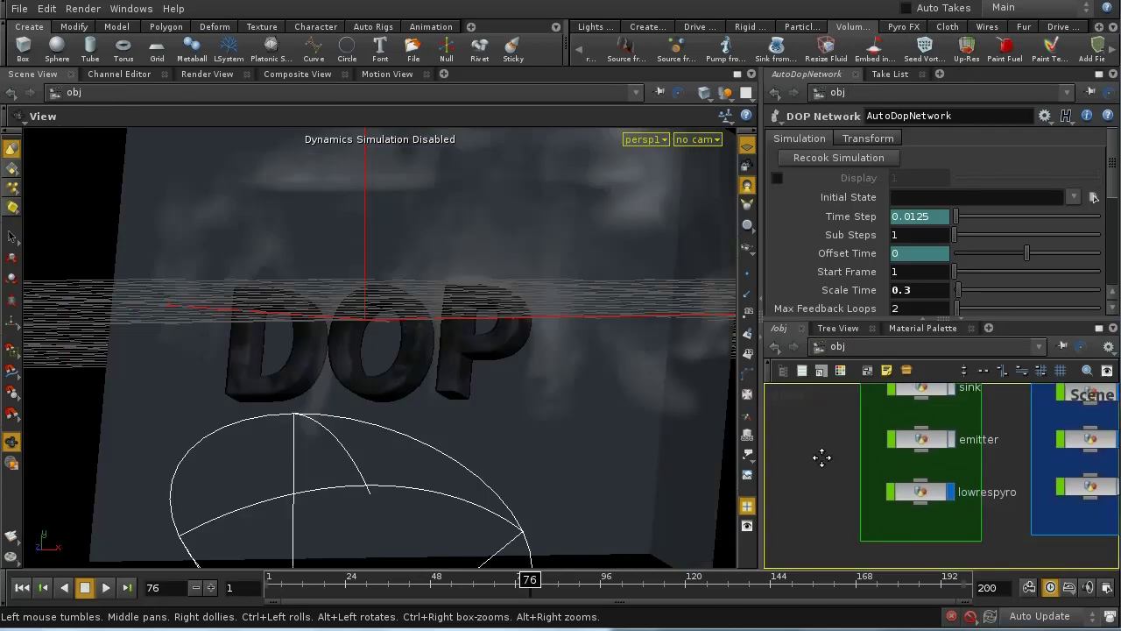
middle_drag(1024, 547, 853, 526)
middle_drag(950, 486, 952, 516)
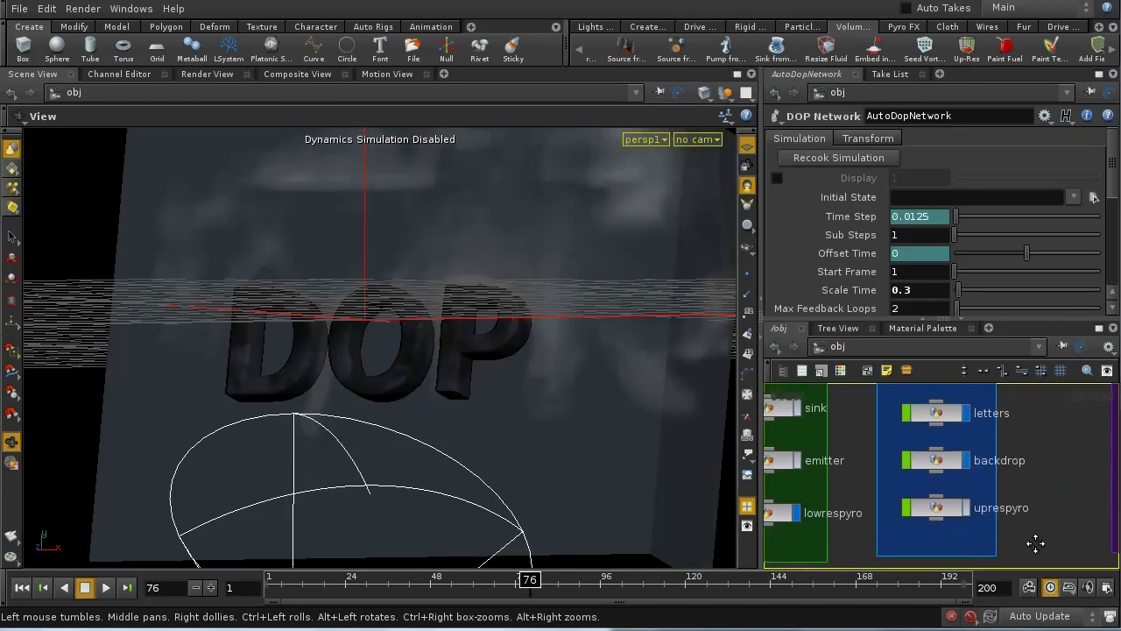
double_click(952, 517)
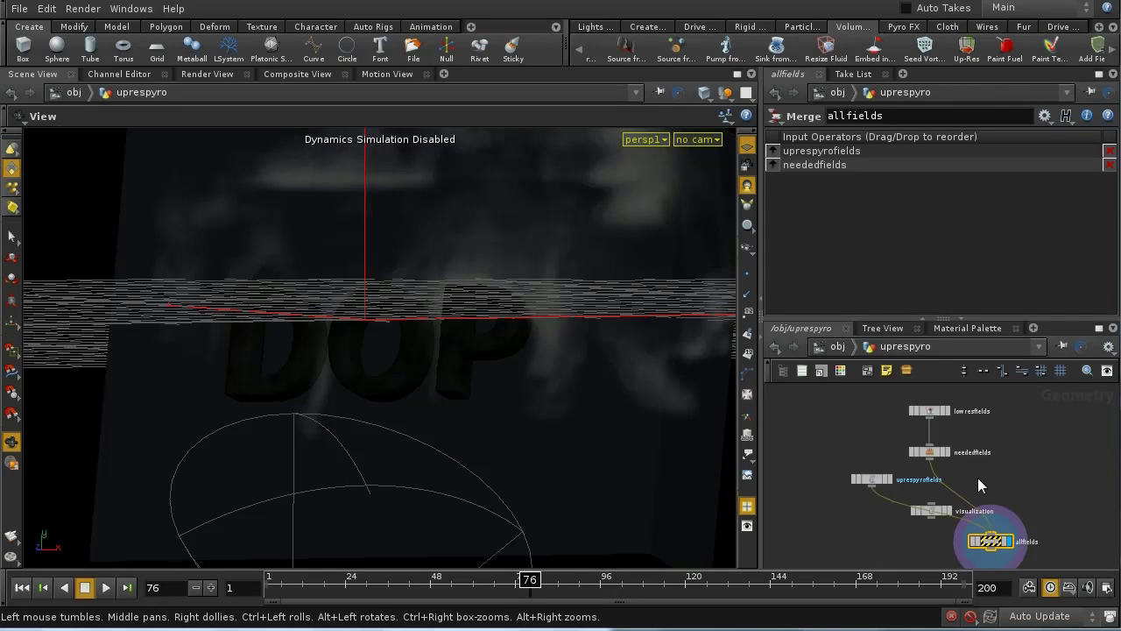
click(872, 479)
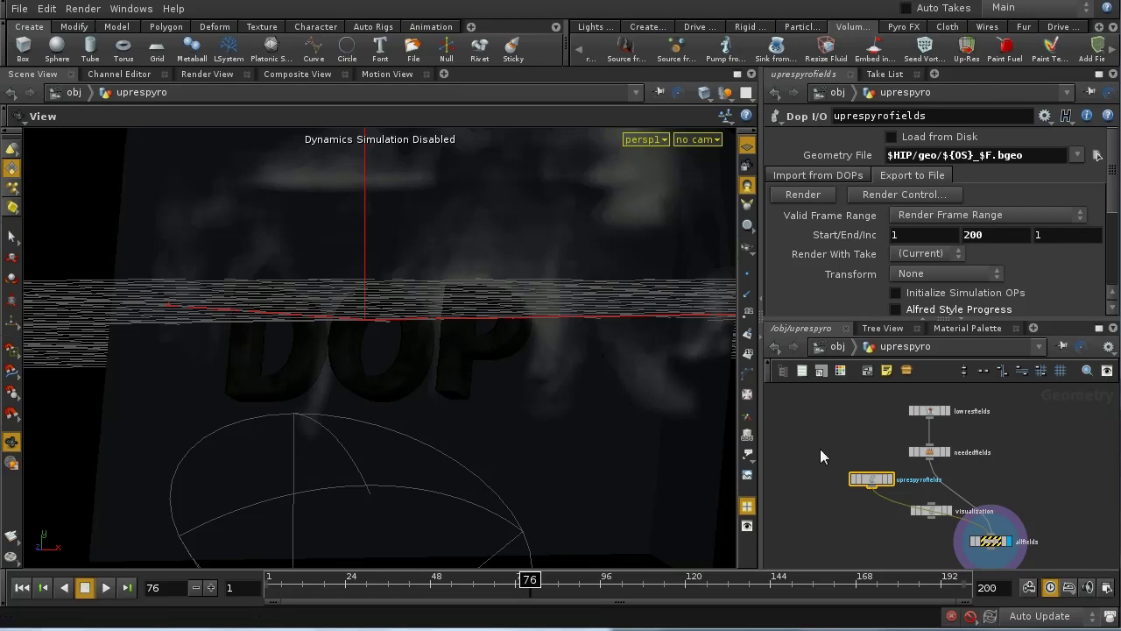
Step: At /obj, view AutoDopNetwork's simulation settings: Time Step 0.0125, Scale Time 0.3
click(841, 346)
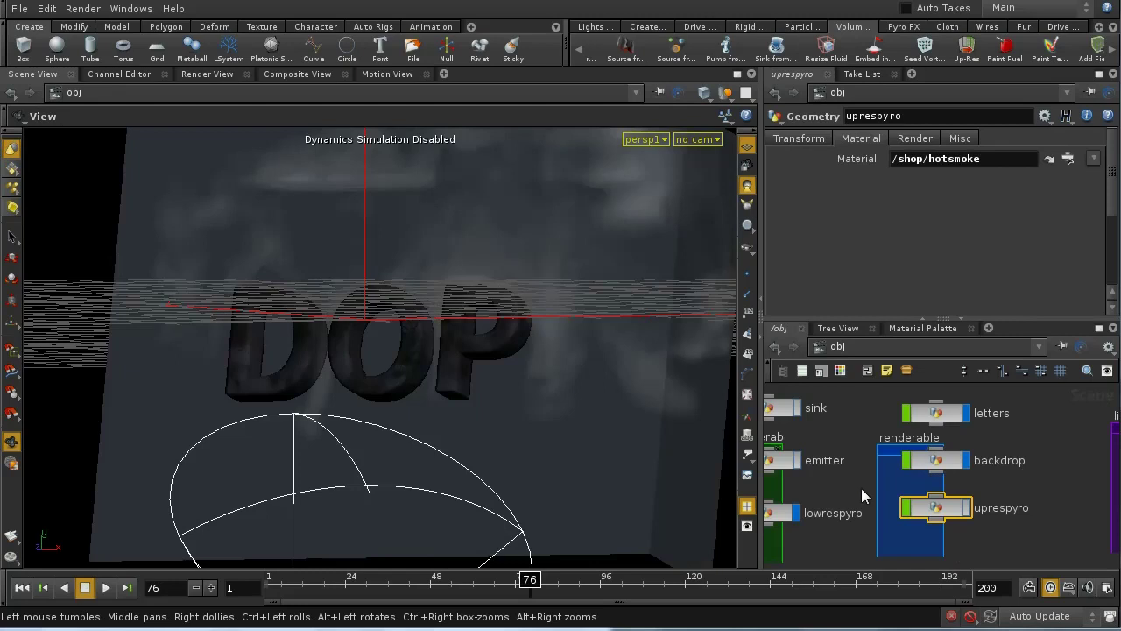
middle_drag(849, 515, 981, 495)
middle_drag(886, 475, 1041, 545)
click(932, 452)
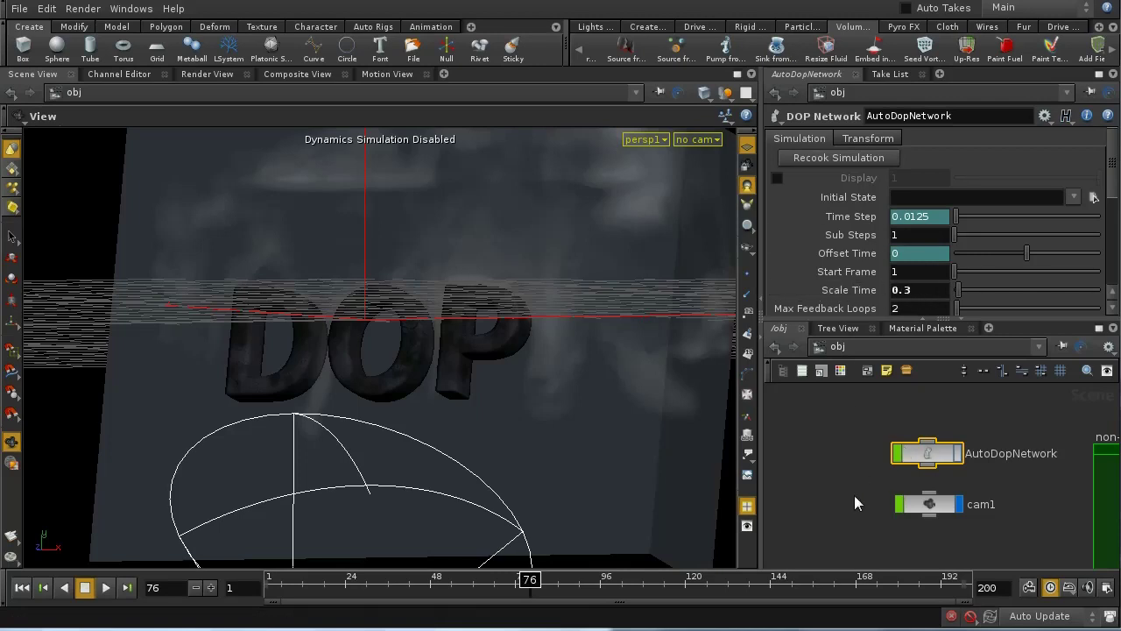
Step: Pan to show the non-renderable and renderable node groups and list Other Networks
middle_drag(856, 503, 835, 471)
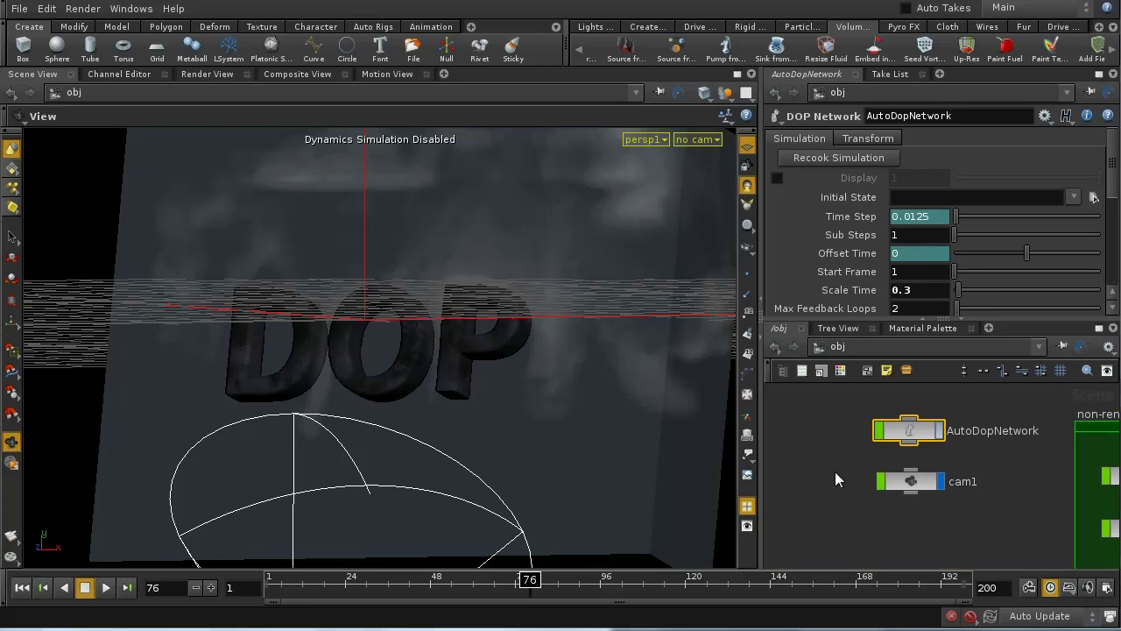
middle_drag(948, 503, 888, 481)
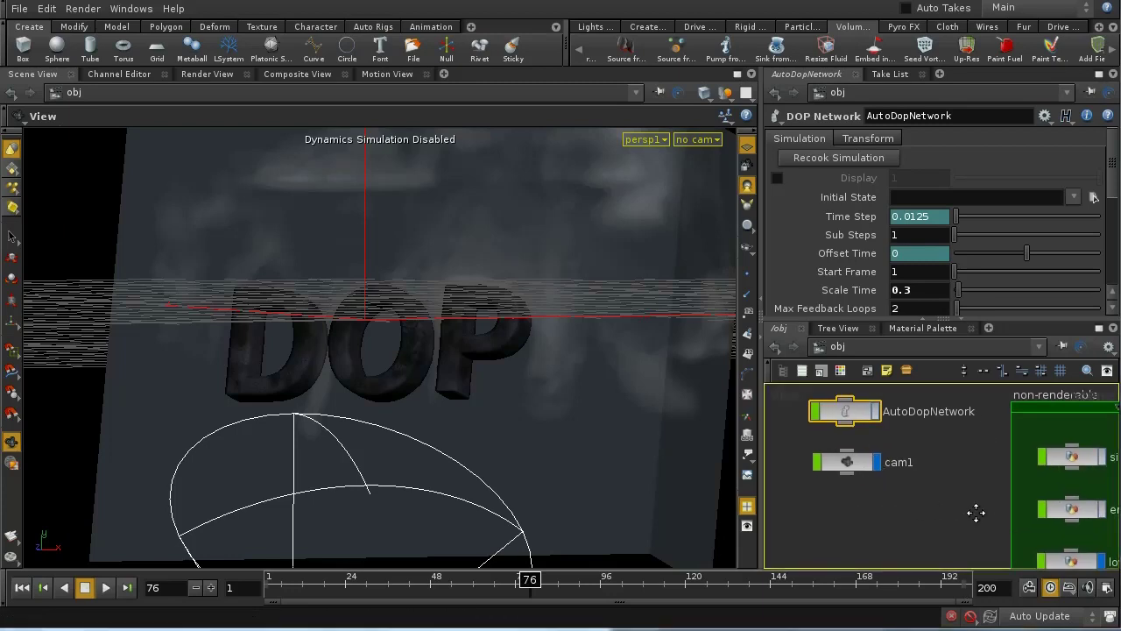
middle_drag(982, 512, 919, 502)
middle_drag(1061, 510, 919, 490)
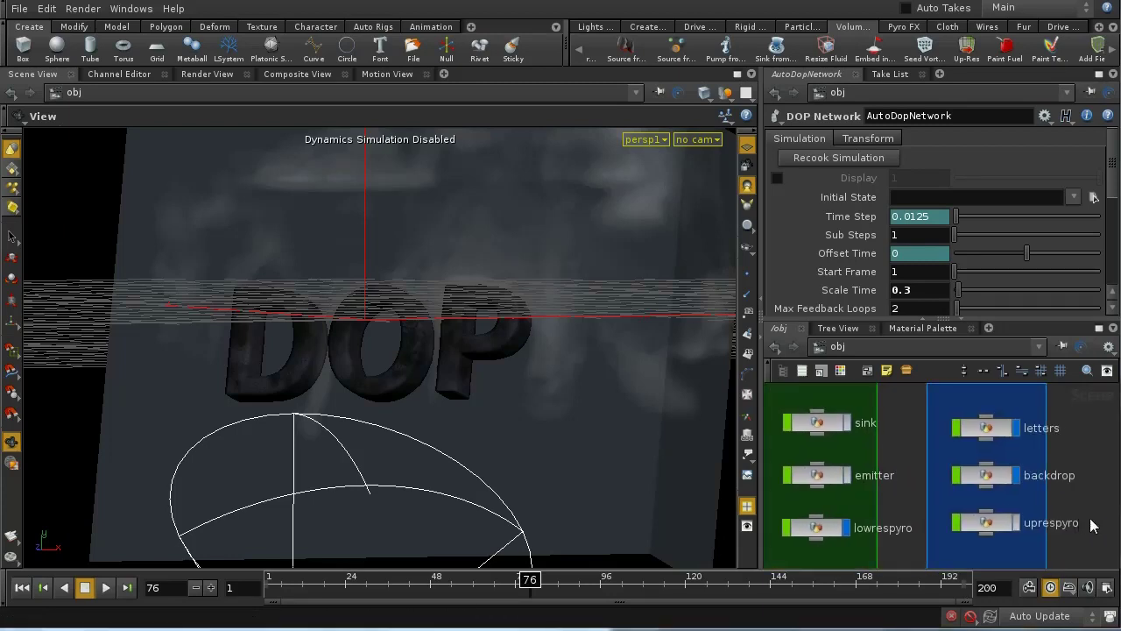
middle_drag(1051, 523, 1009, 502)
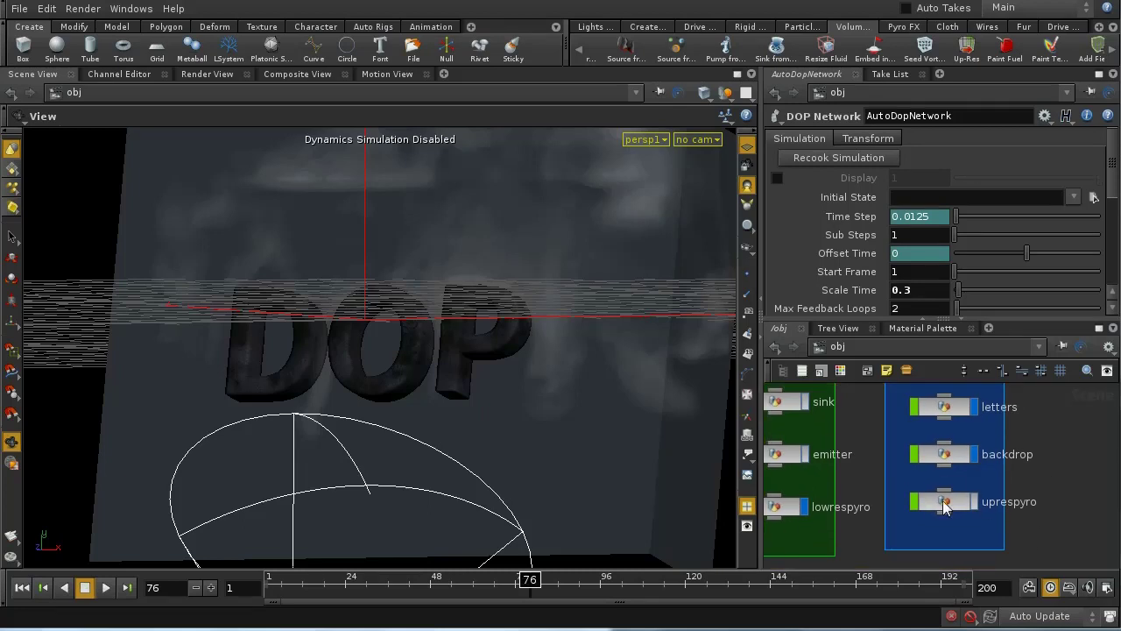
middle_drag(1055, 517, 1090, 522)
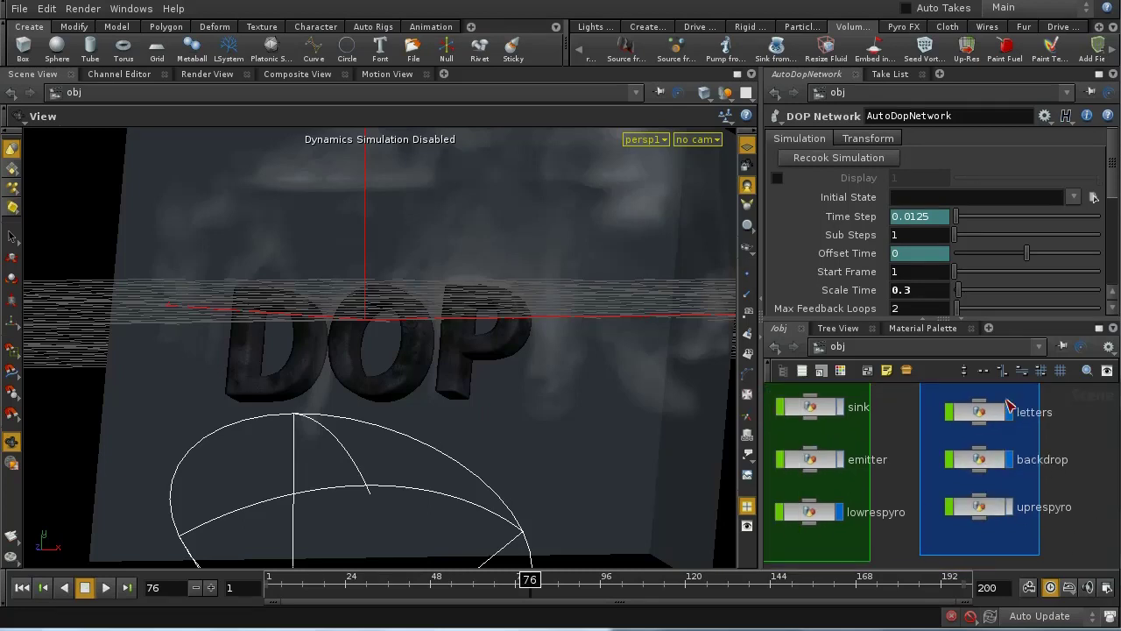
click(890, 347)
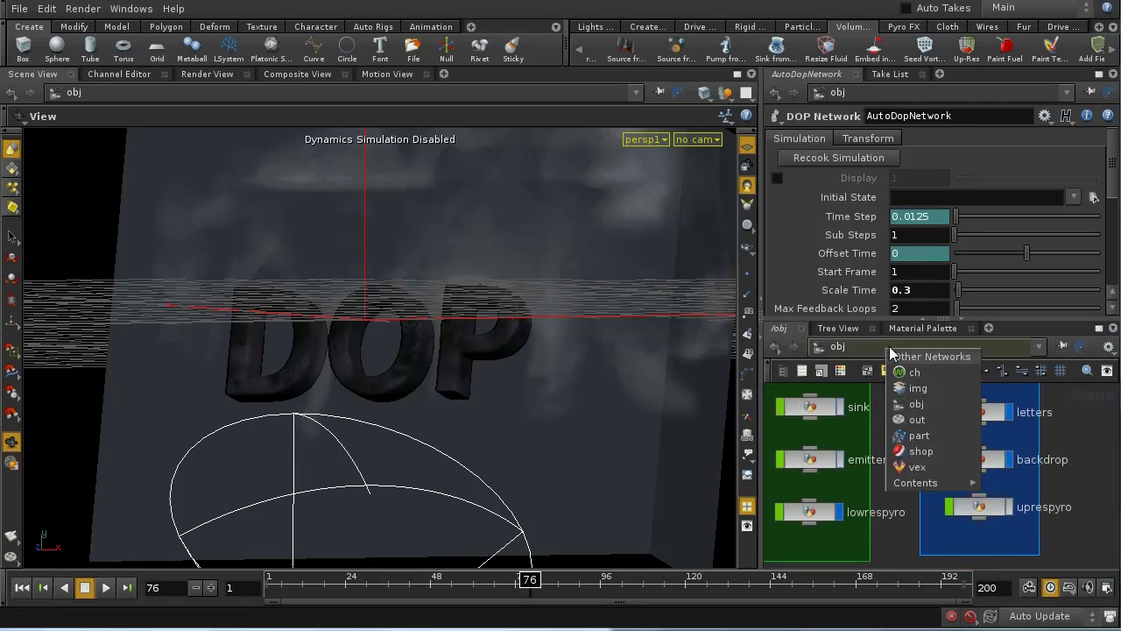
Step: In /out, review mantra_range's Sampling and Rendering properties for frames 1–200
click(917, 420)
middle_drag(991, 501, 954, 523)
click(938, 484)
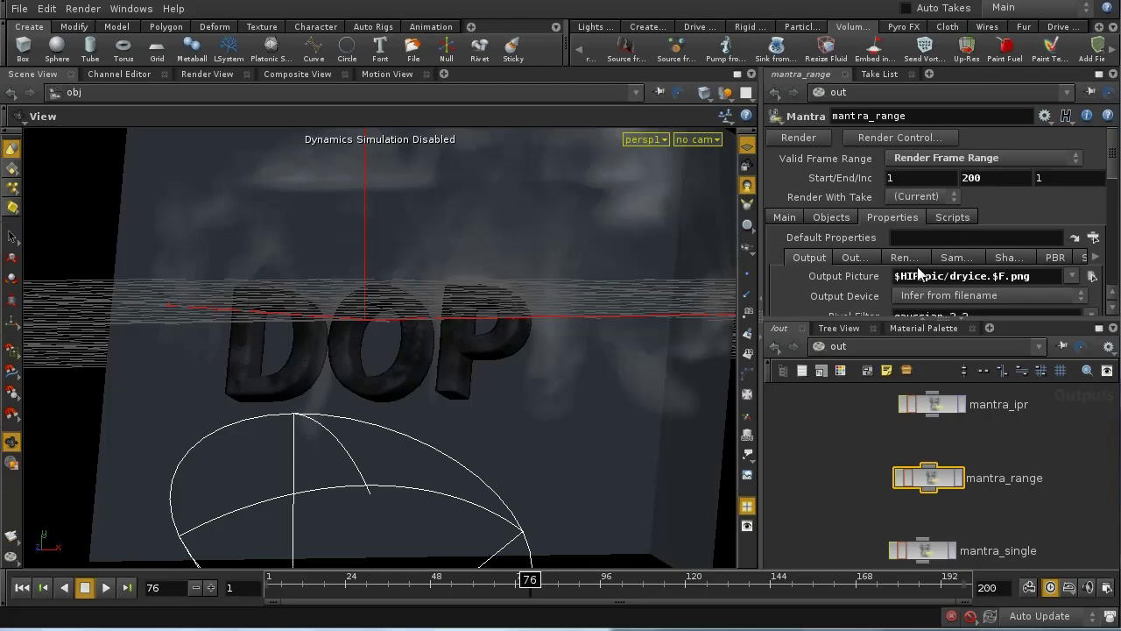
click(957, 257)
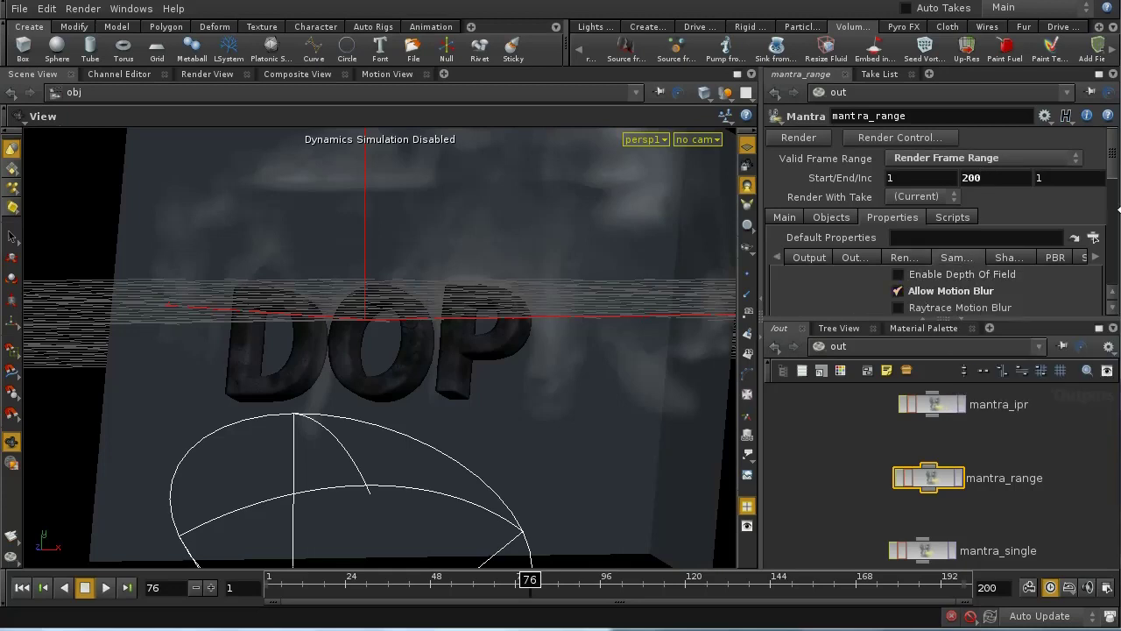
click(921, 257)
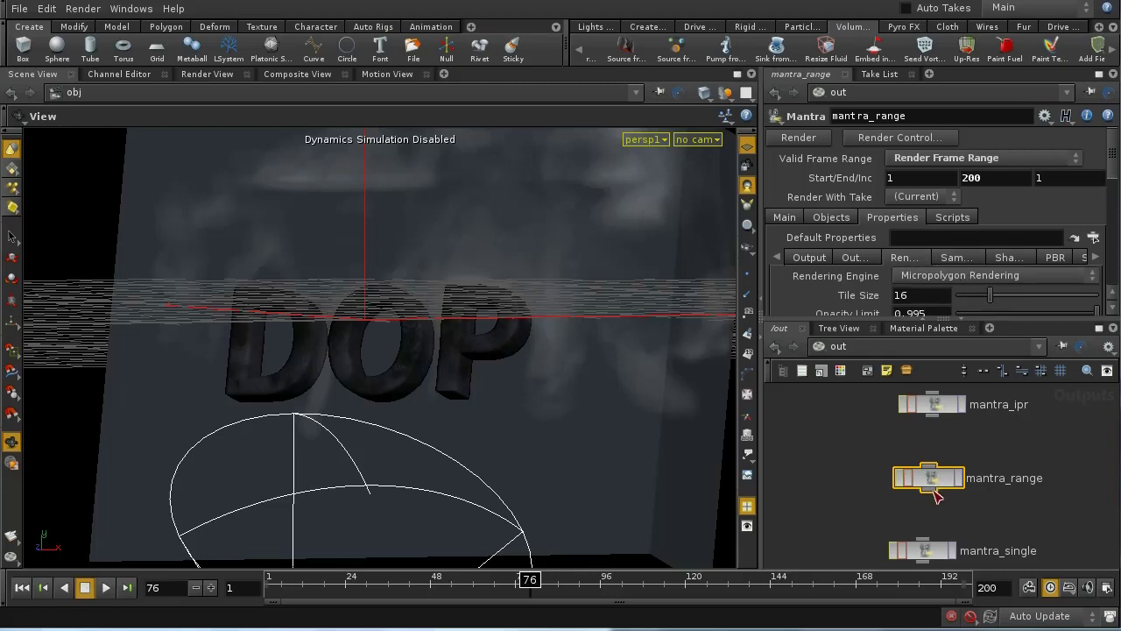
Step: Back at /obj, inspect distantlight1 and distantlight2, including distantlight2's shadow settings
click(847, 347)
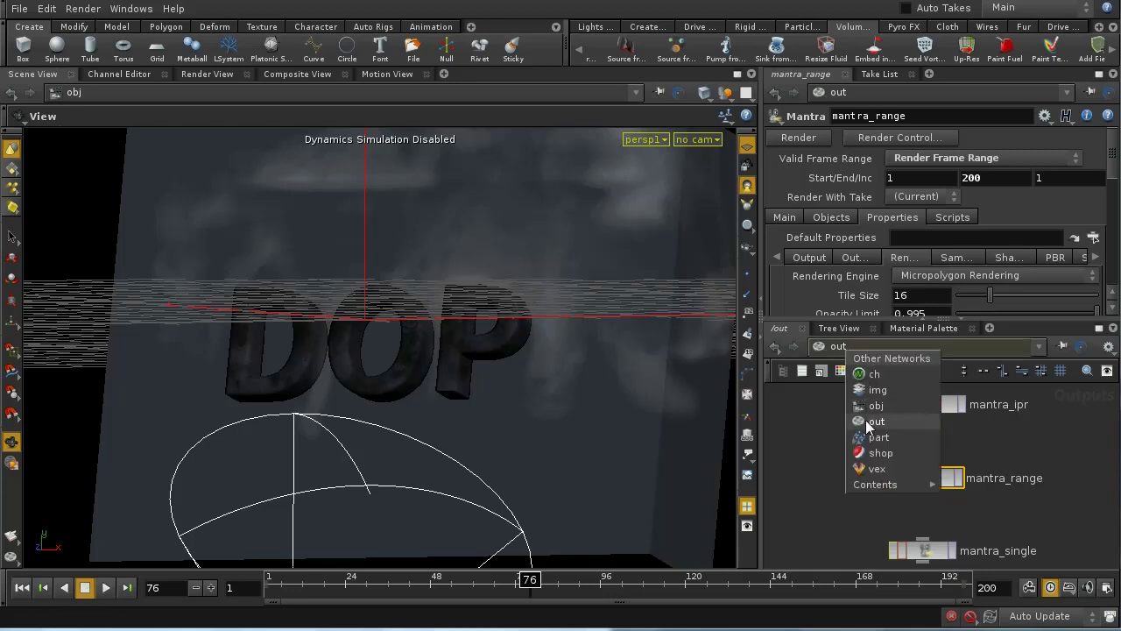
click(874, 405)
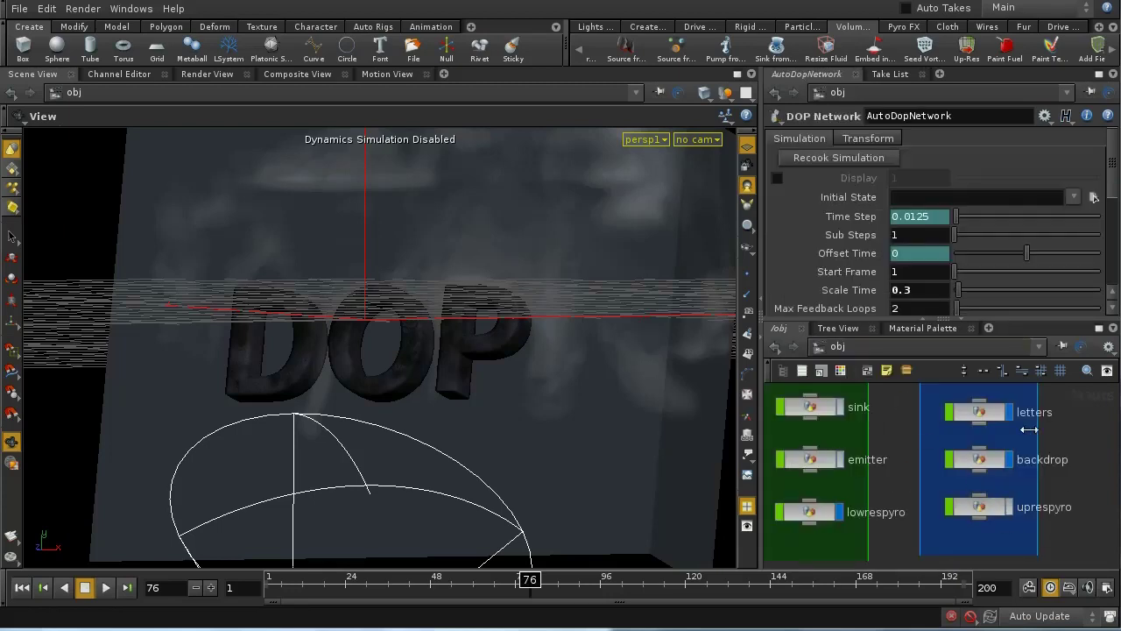
middle_drag(1095, 481, 831, 470)
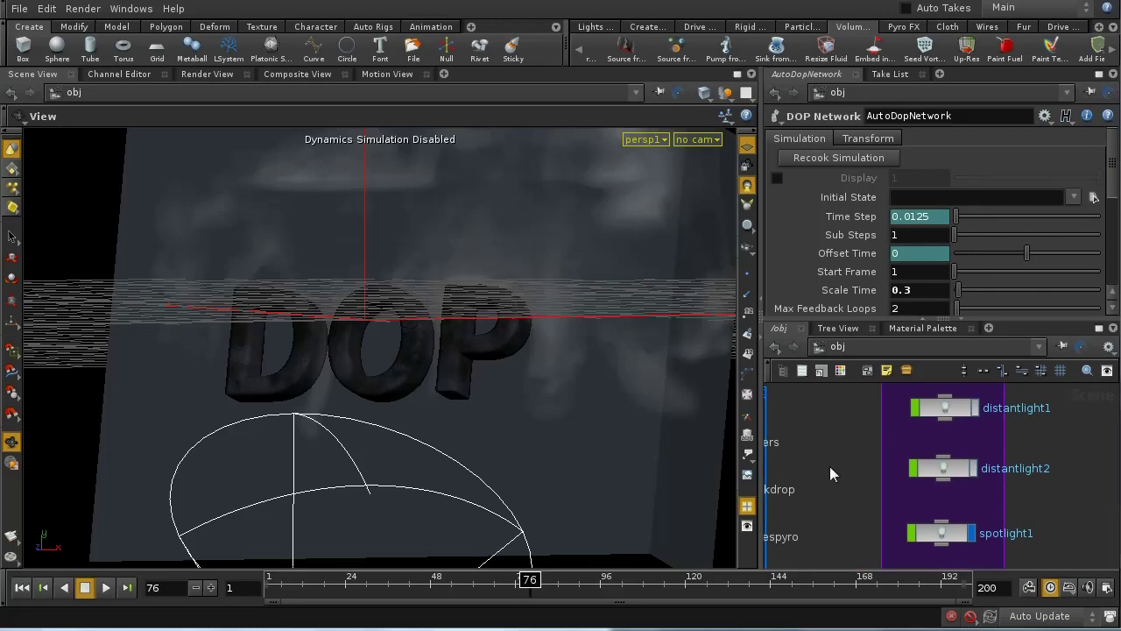
click(937, 418)
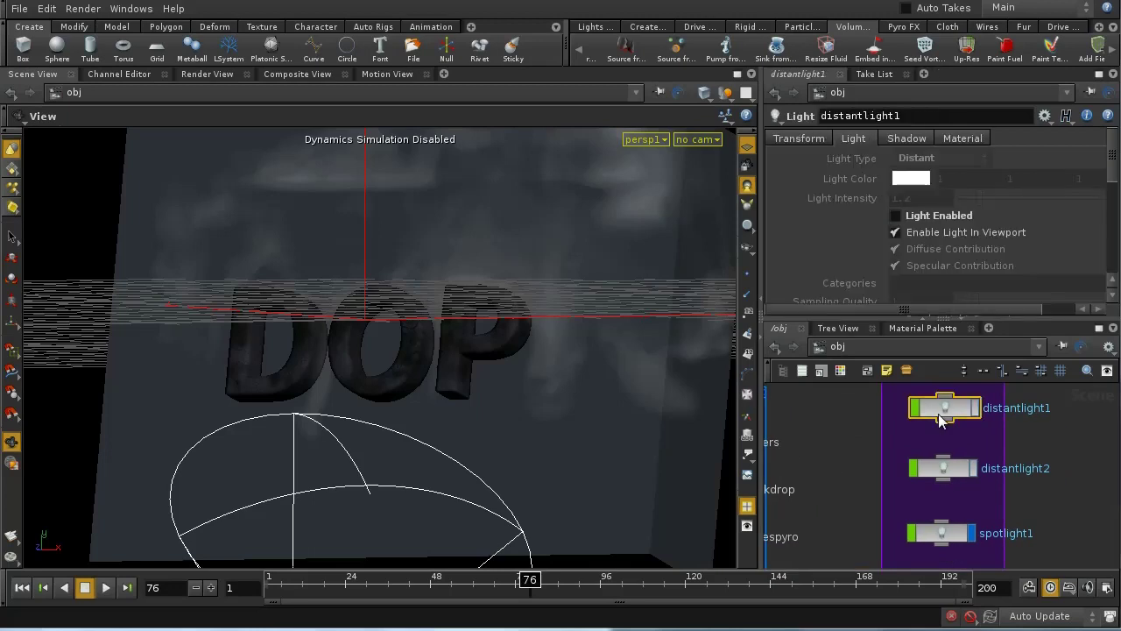
click(942, 474)
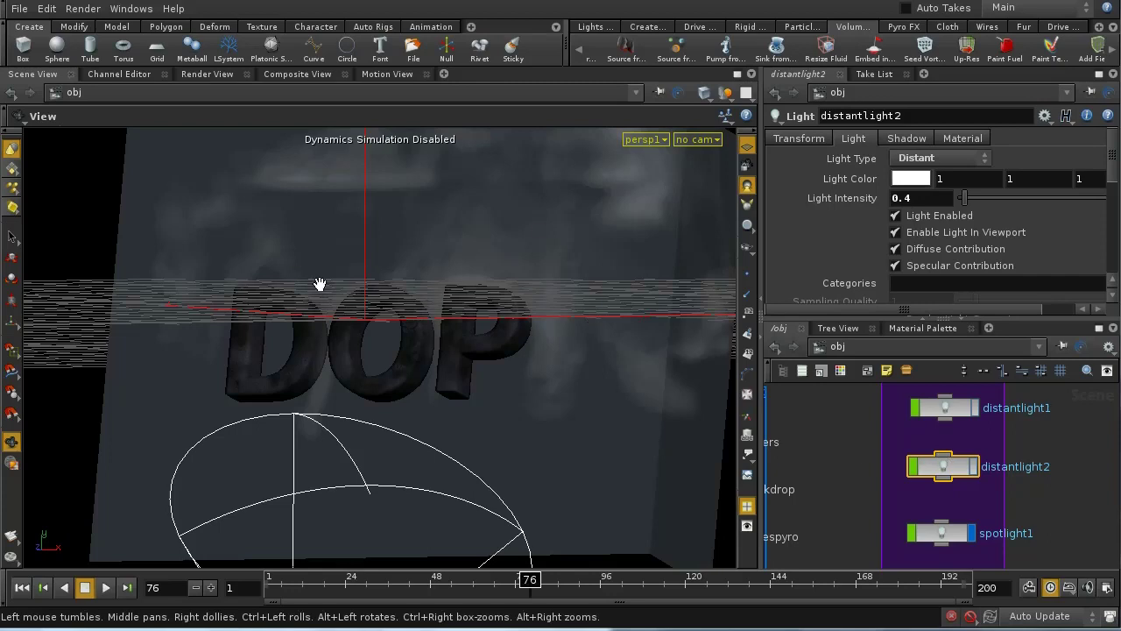
click(907, 138)
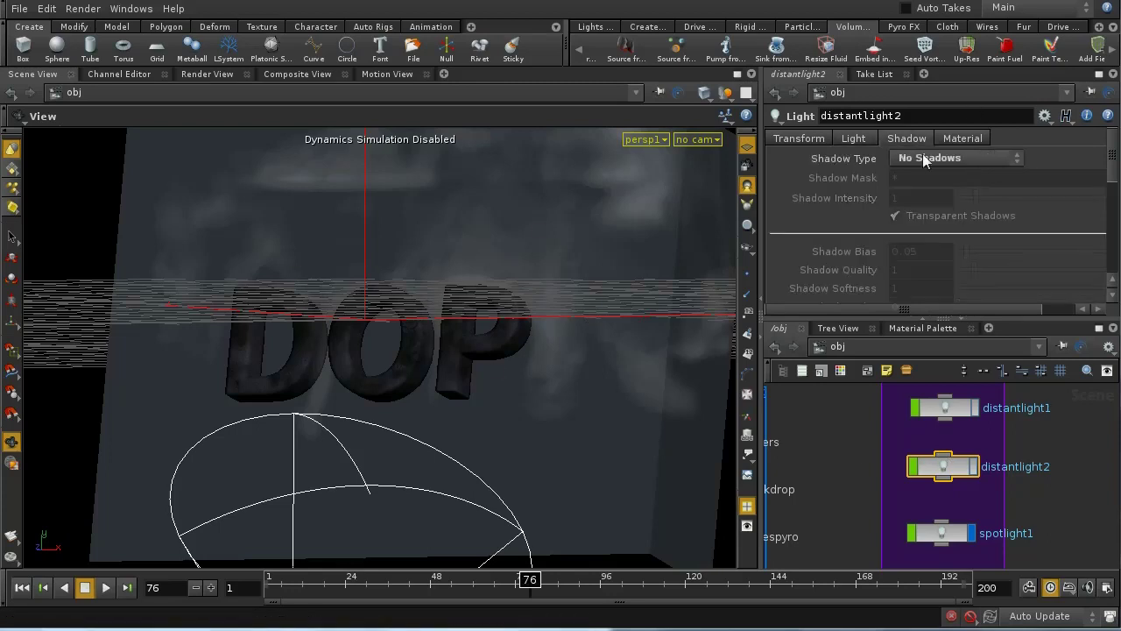
Step: Lower spotlight1's Shadow Softness from 20 to 1 and review its depth map shadow settings
click(957, 536)
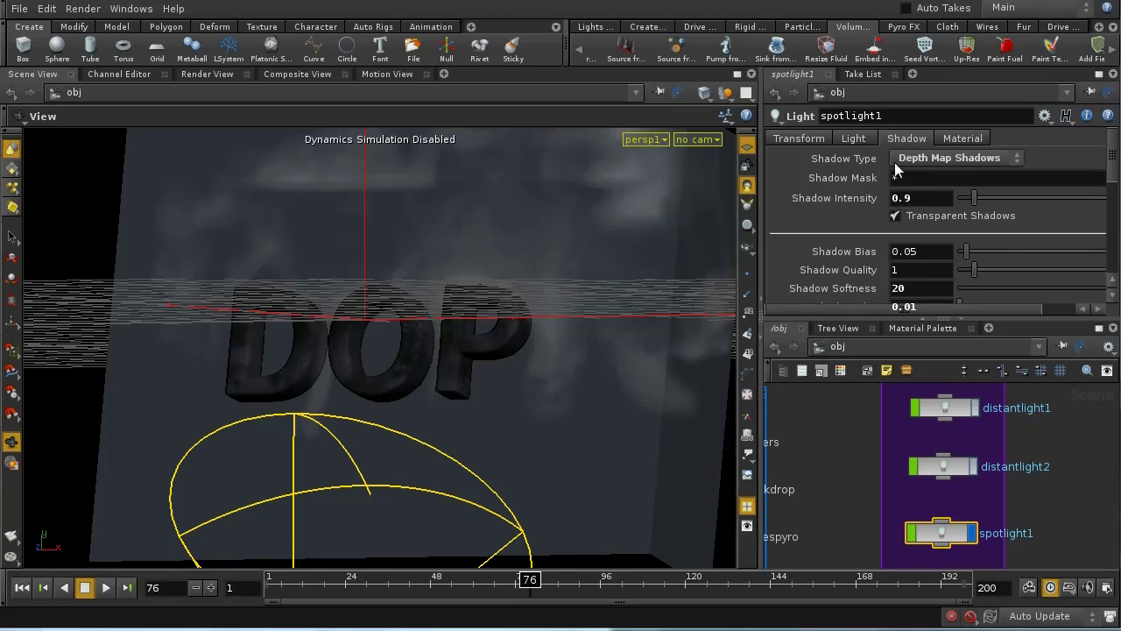
click(913, 290)
text(1)
key(Return)
scroll(1114, 167, down, 3)
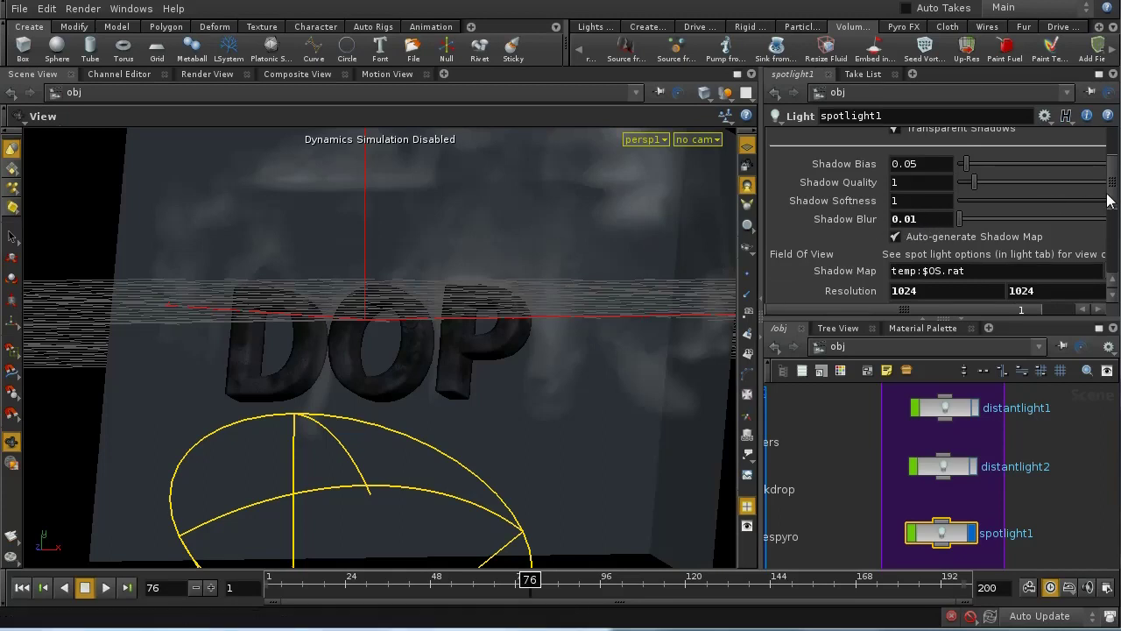
scroll(1051, 219, down, 3)
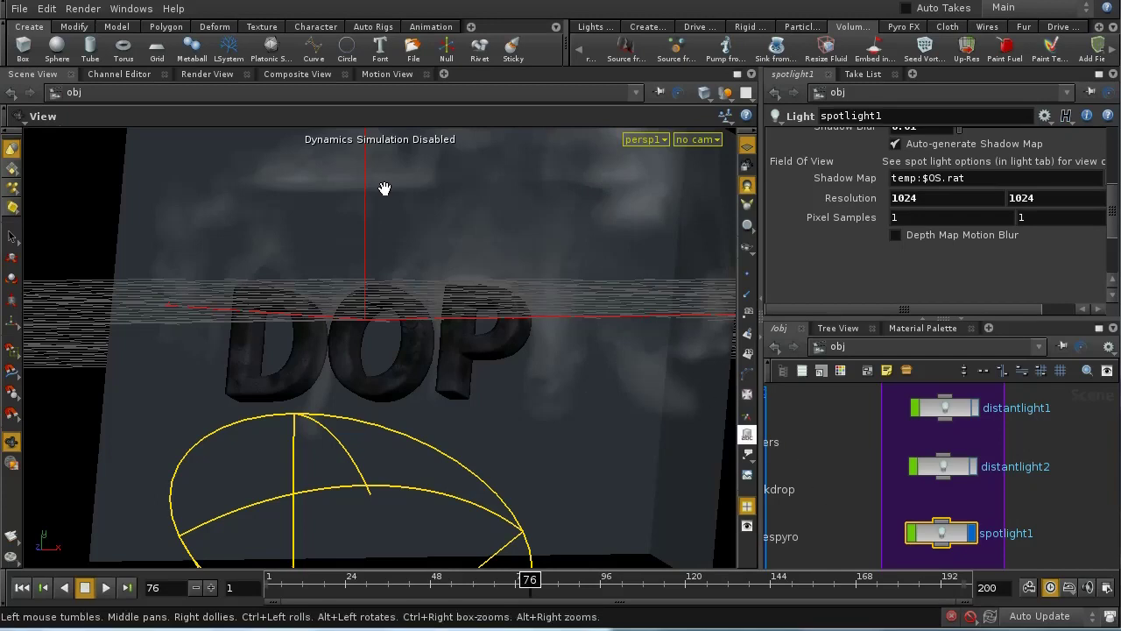
Step: Render the Mantra IPR in Render View through the /obj/cam1 camera
click(208, 75)
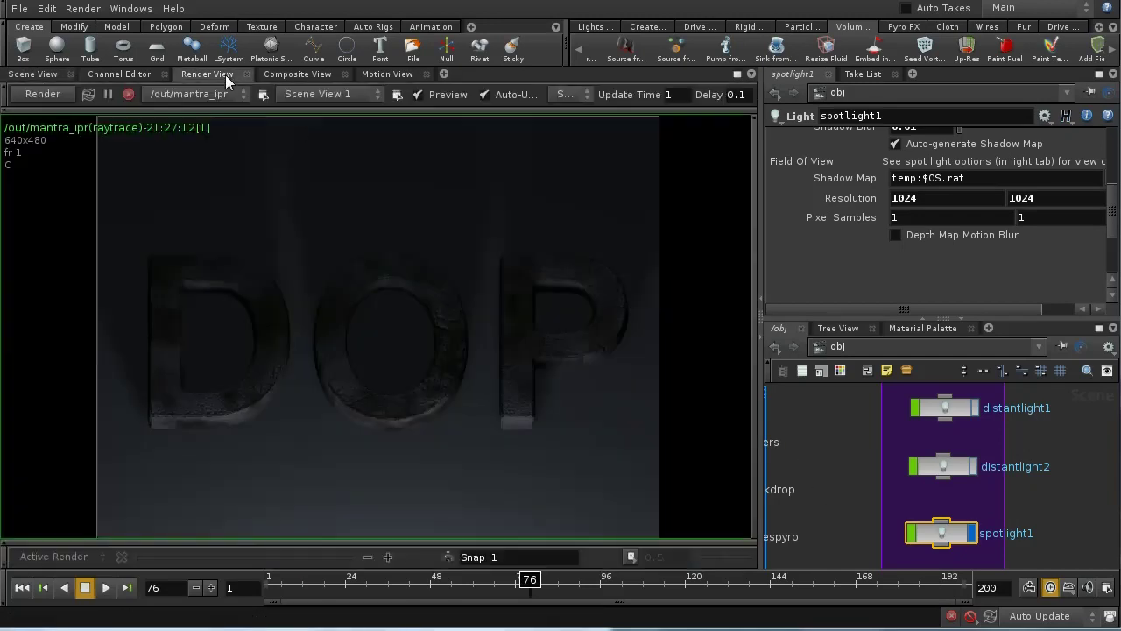
click(305, 93)
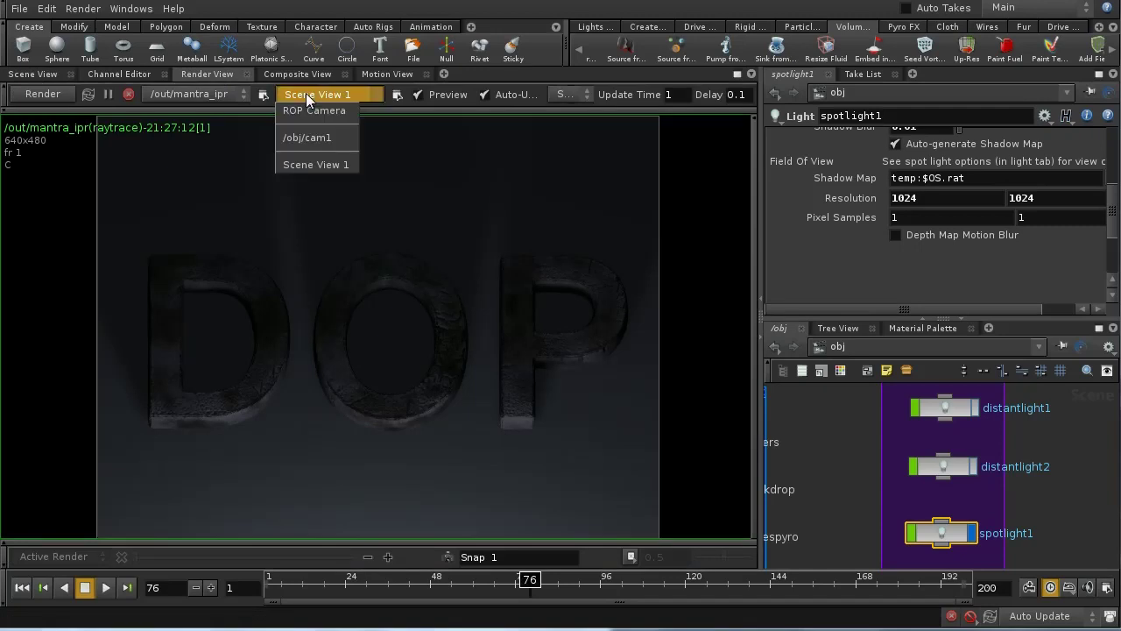
click(307, 138)
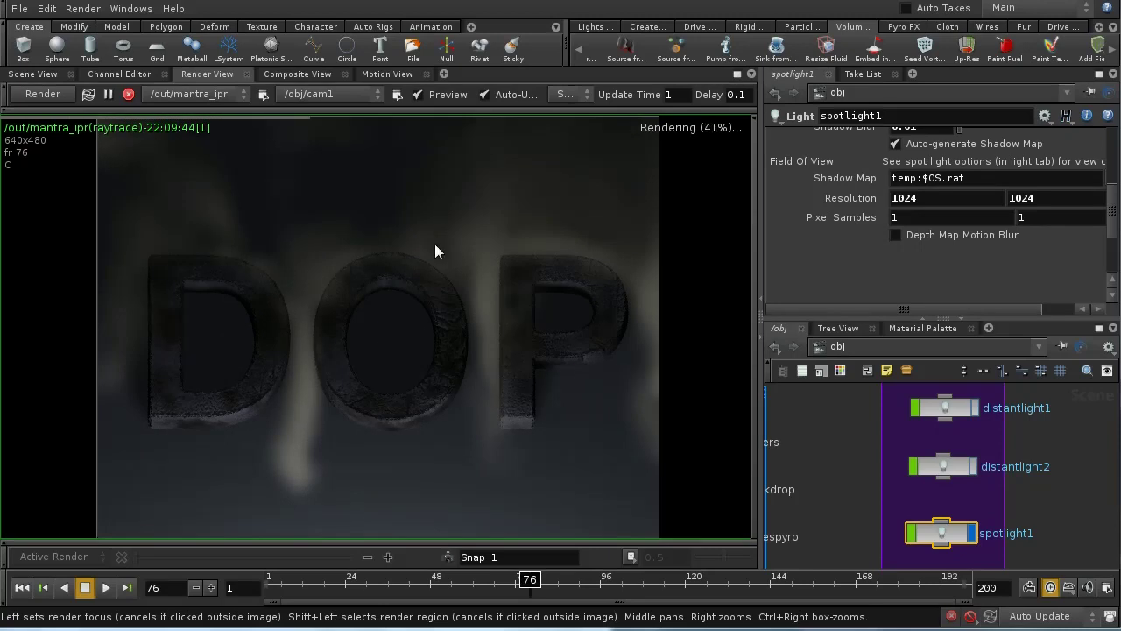
Step: Switch to the /shop network, select the rock material and frame all material nodes
click(843, 346)
click(884, 450)
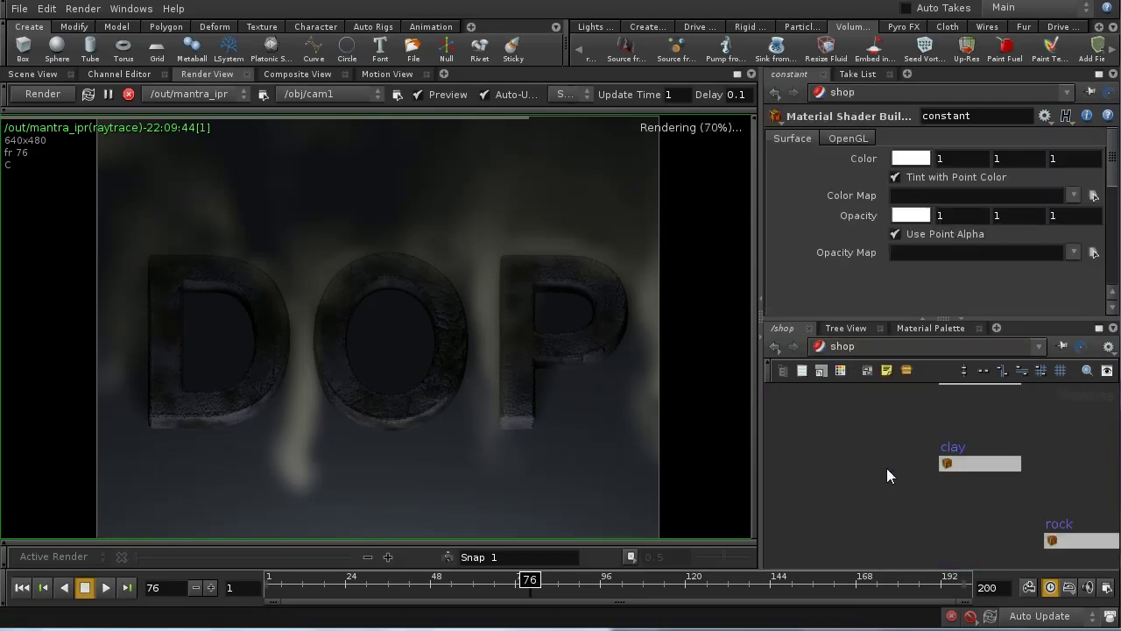
drag(972, 516, 875, 481)
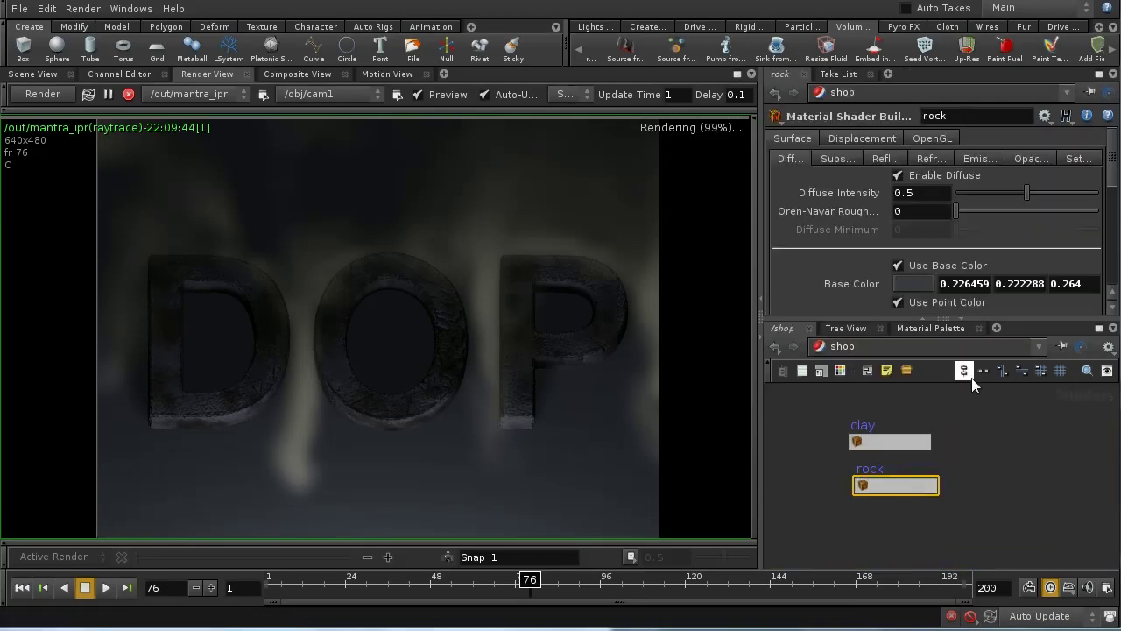
key(h)
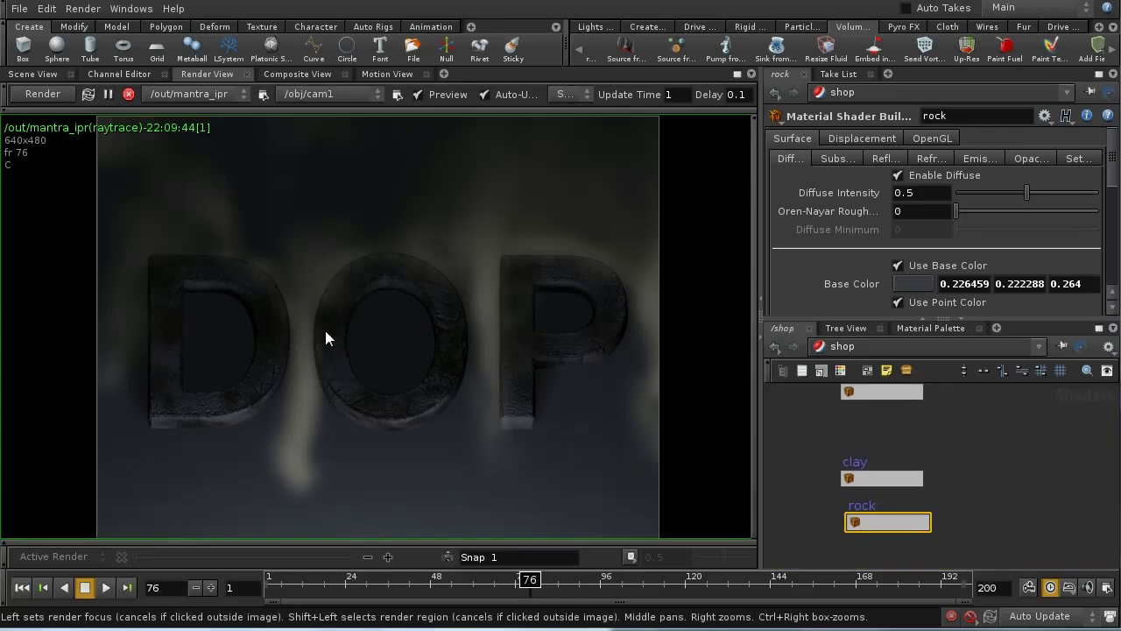
Step: Review hotsmoke's Noise, Temperature and Density tabs, ending on Smoke Density 20, Shadow Density 10
middle_drag(922, 412, 926, 463)
click(889, 440)
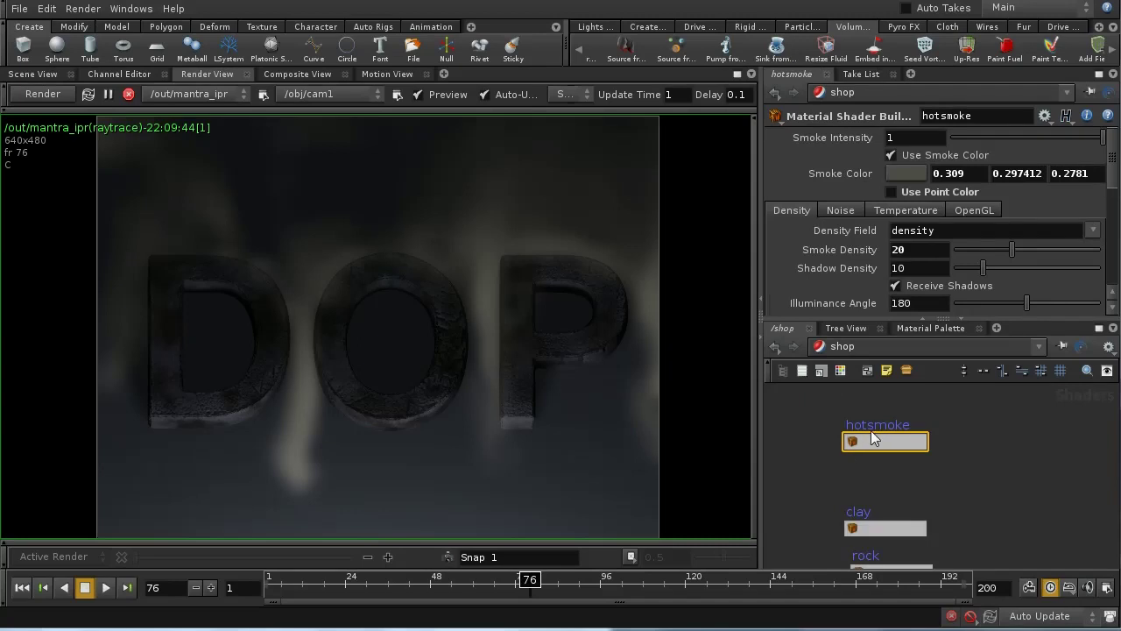
click(850, 212)
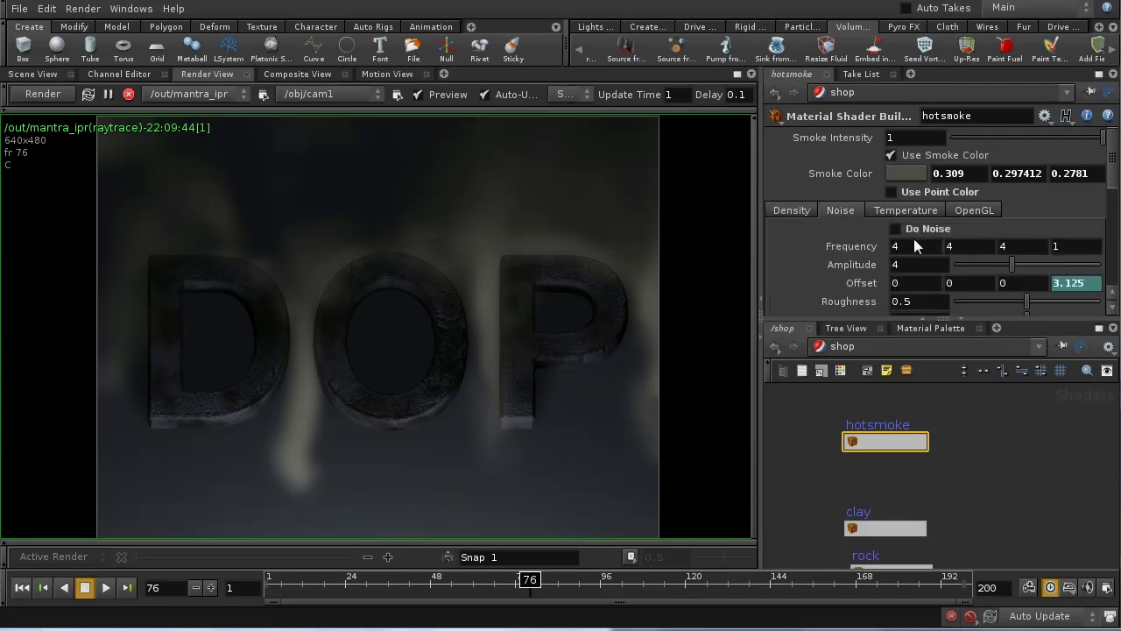
click(923, 214)
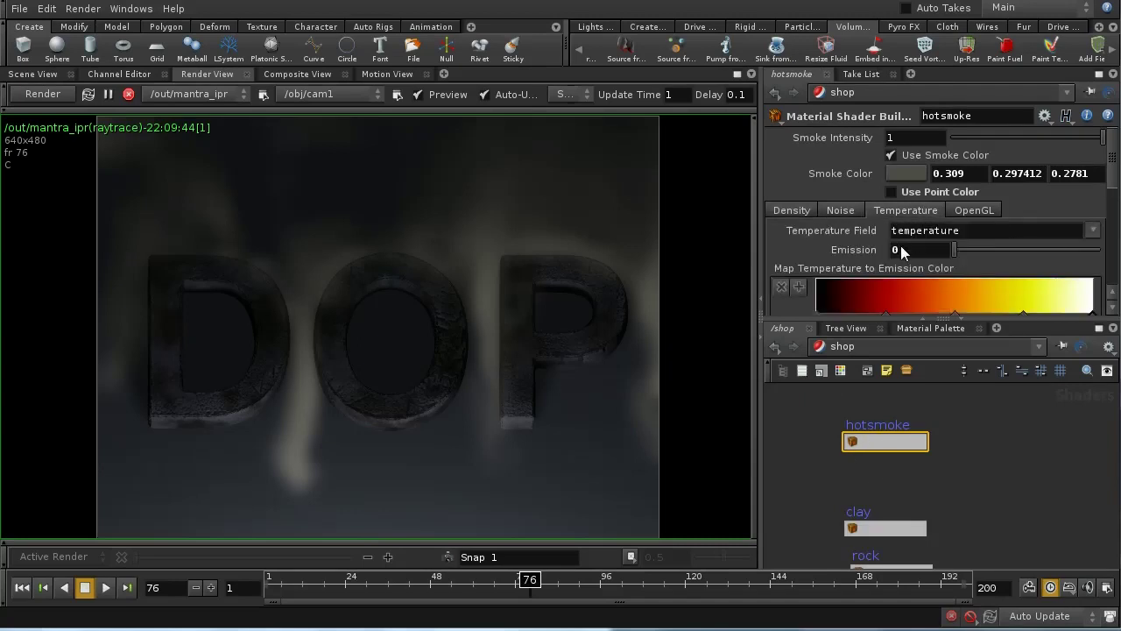
click(779, 211)
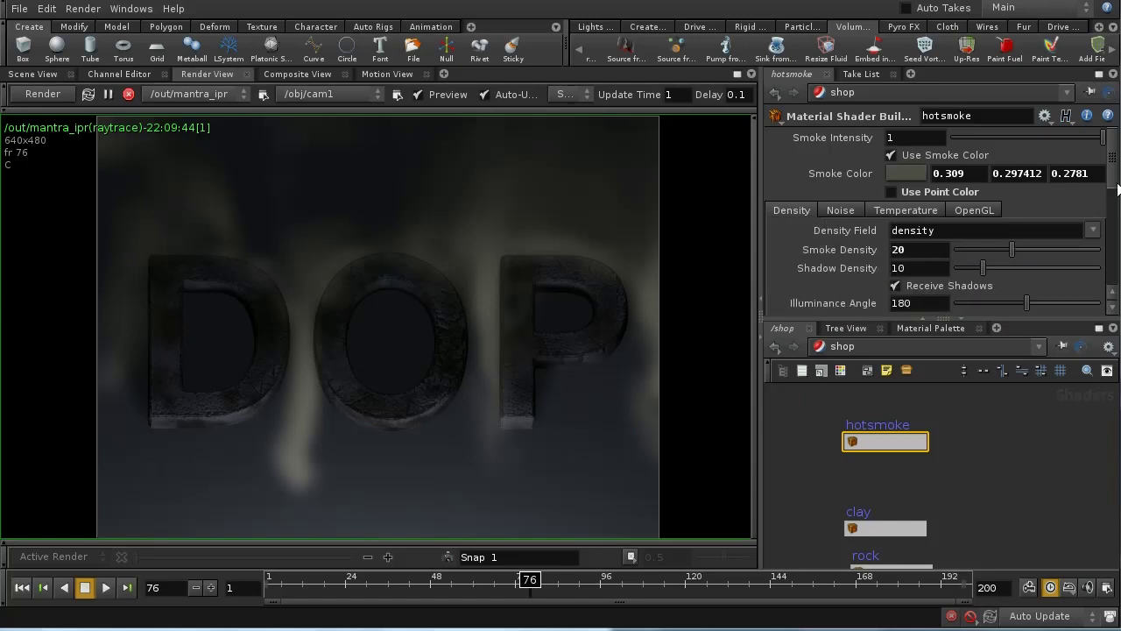
scroll(1105, 201, down, 3)
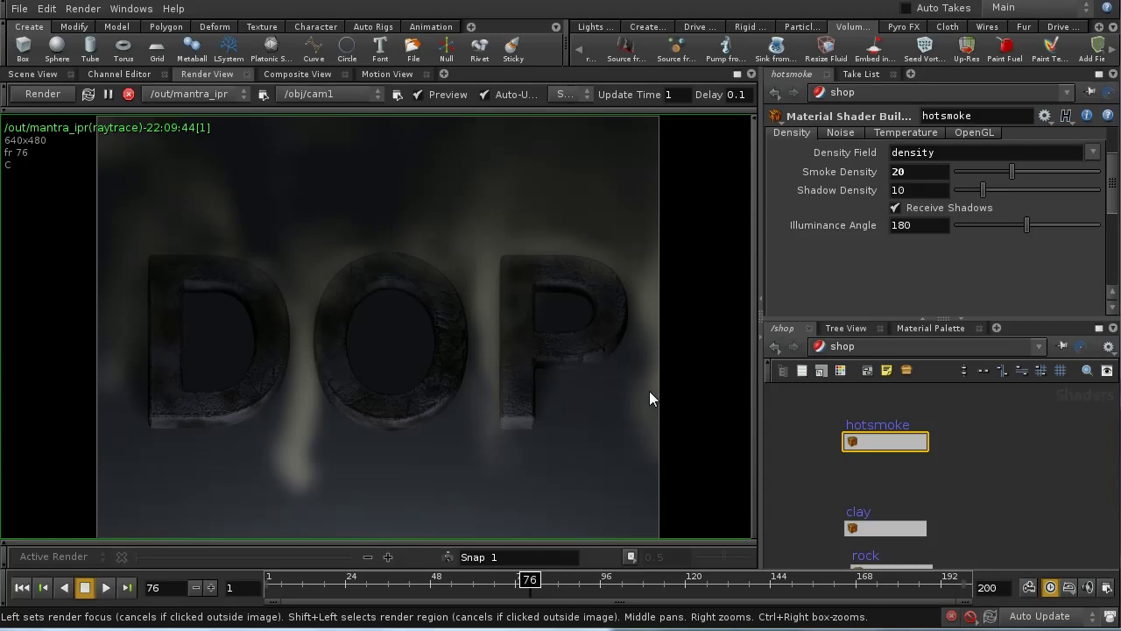
middle_drag(1036, 493, 1009, 477)
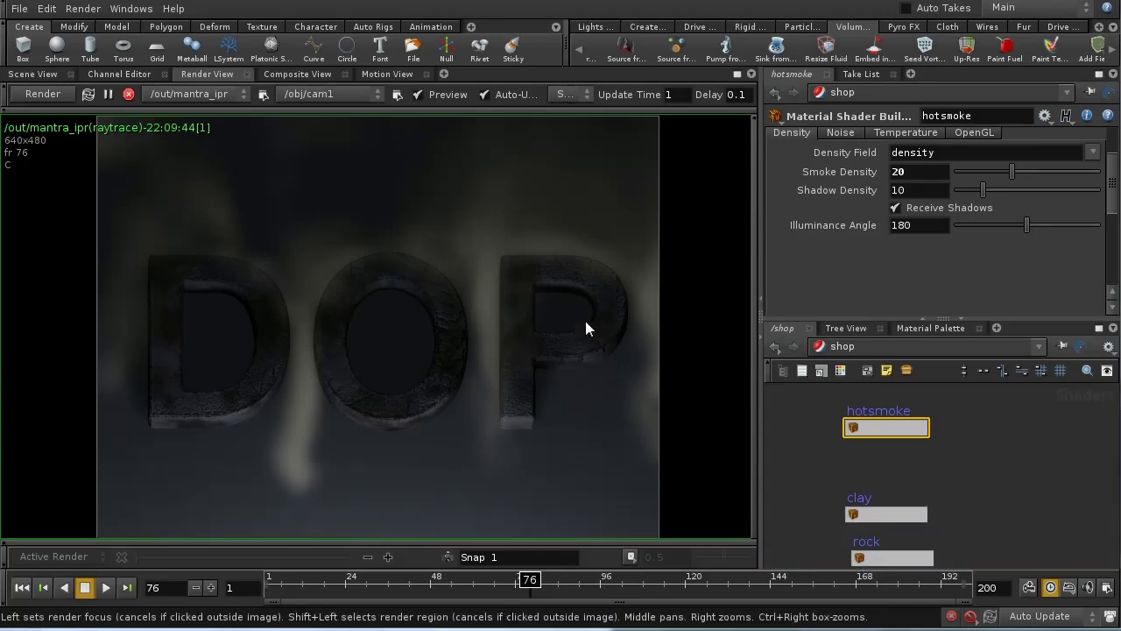
click(839, 346)
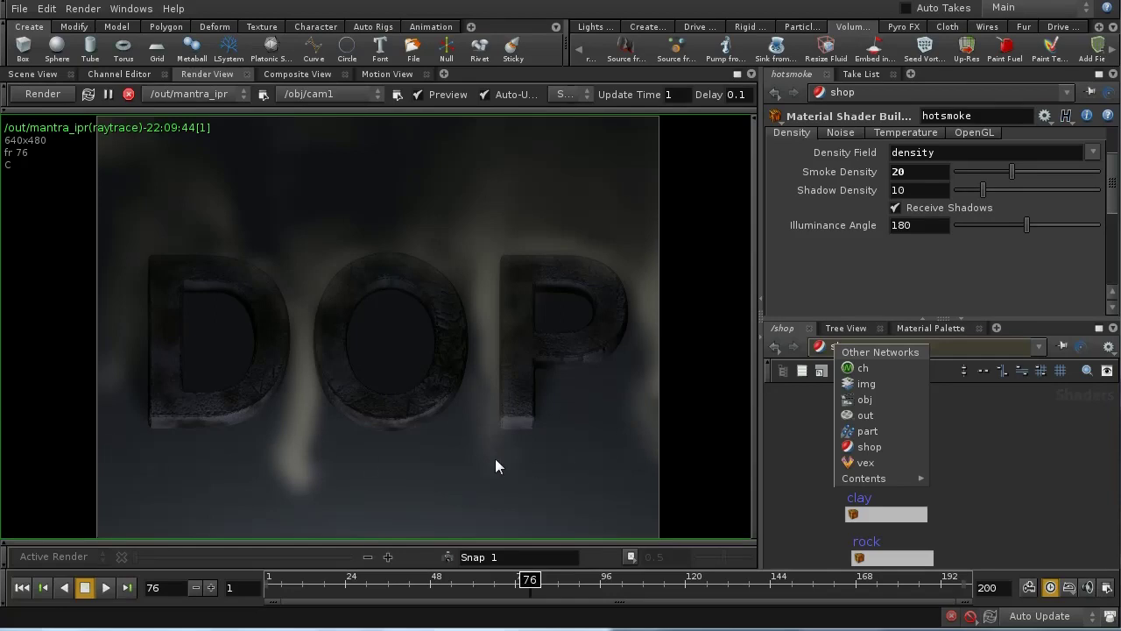
key(End)
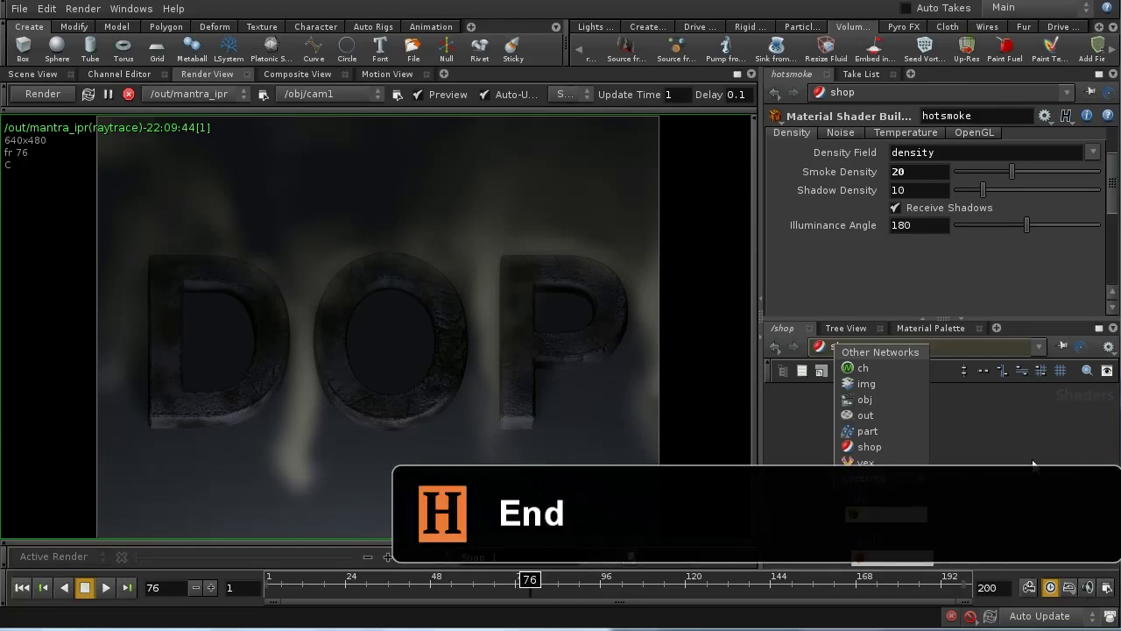